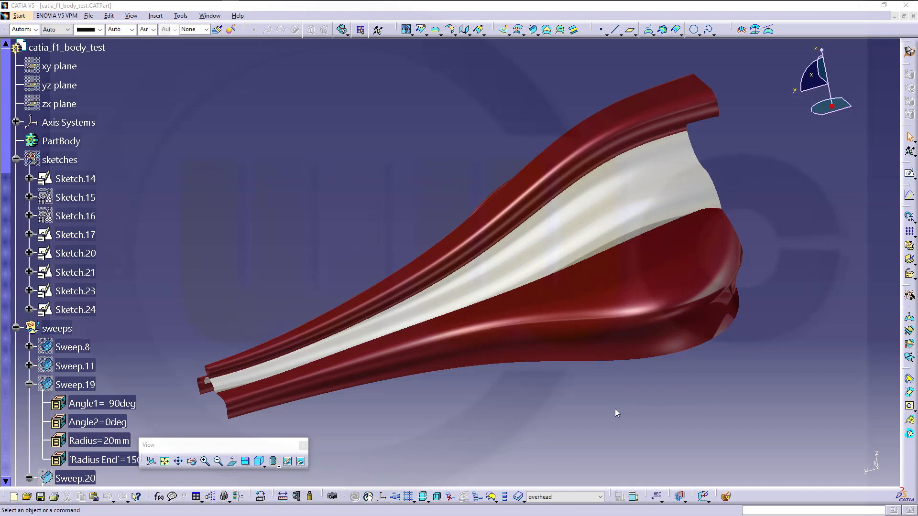
middle_click_drag(596, 419, 554, 418)
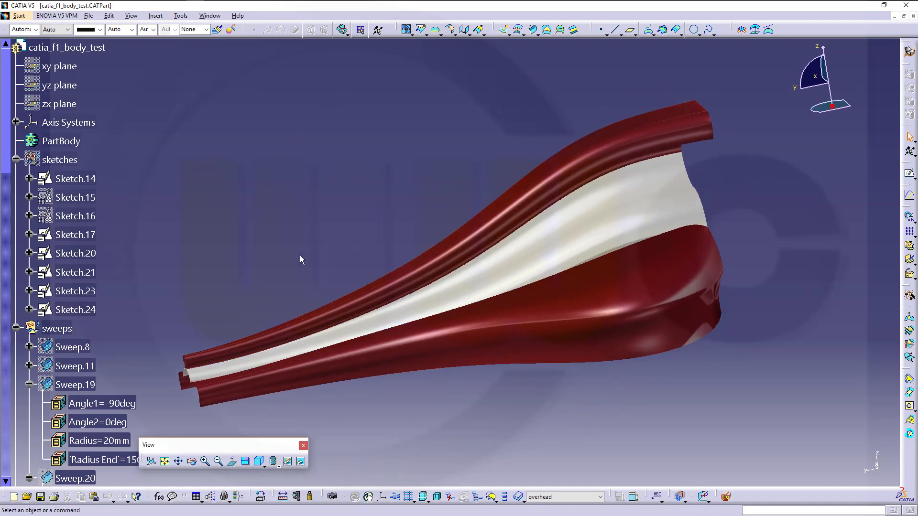
middle_click_drag(728, 309, 540, 355)
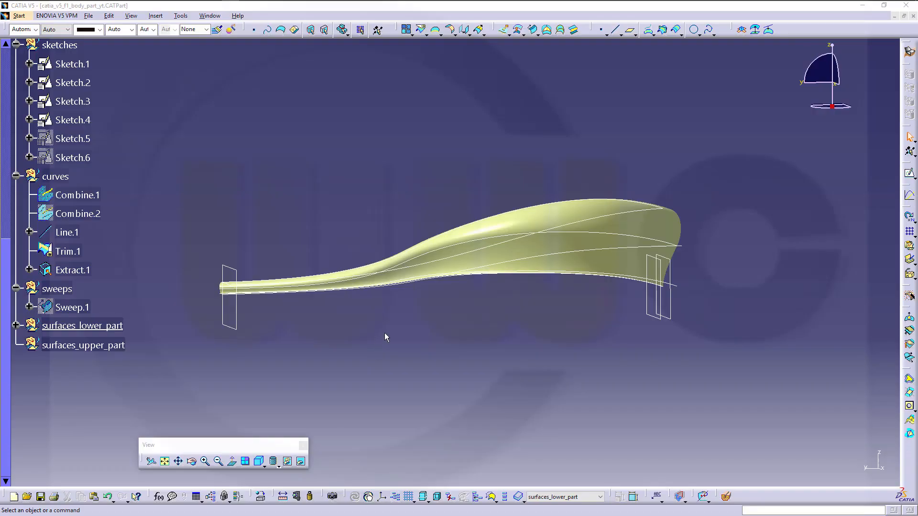
Step: Define the sketches geometrical set as the in-work object
middle_click_drag(385, 333, 397, 393)
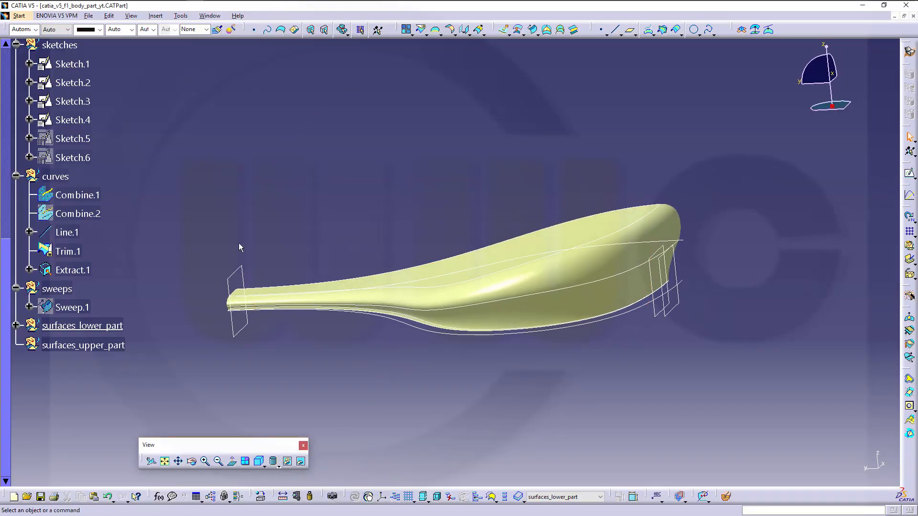
scroll(210, 222, "up", 1)
right_click(61, 87)
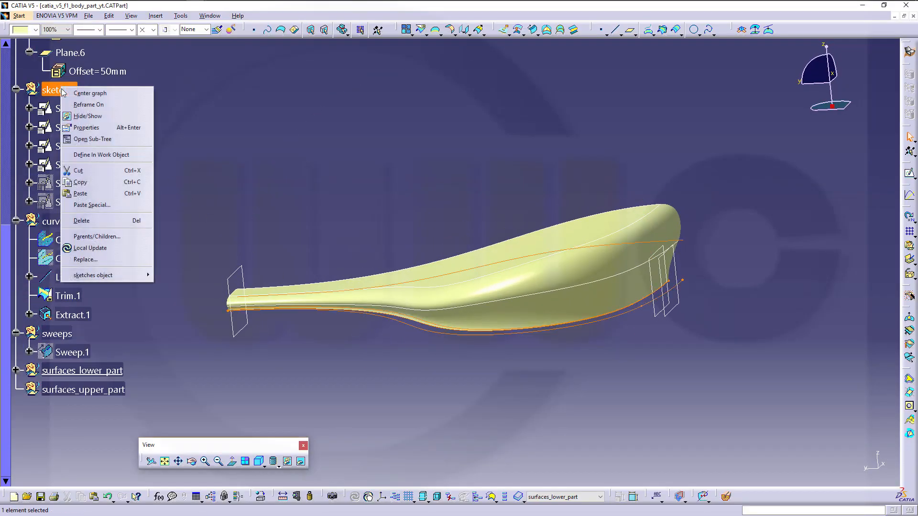
left_click(101, 155)
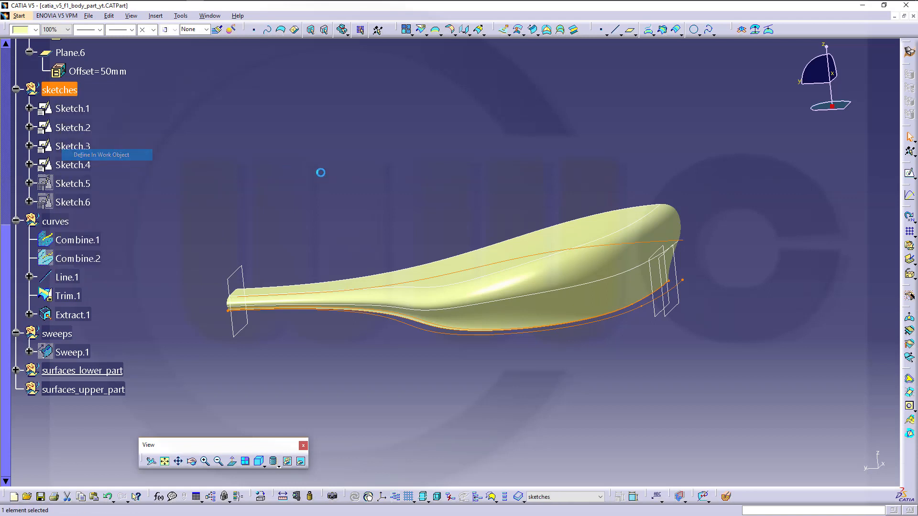
left_click(310, 181)
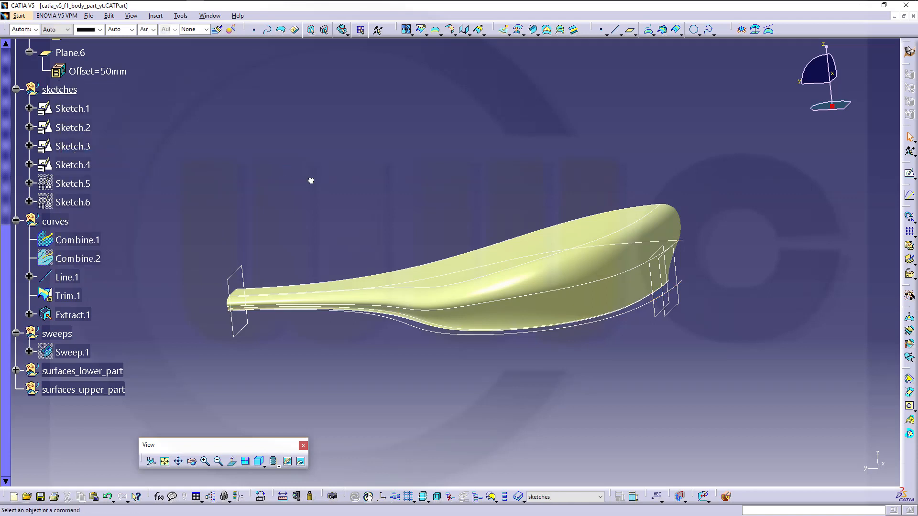
Step: Create a positioned sketch on the absolute axis system's XY plane with the axes swapped and the H direction reversed
middle_click_drag(266, 209, 325, 301)
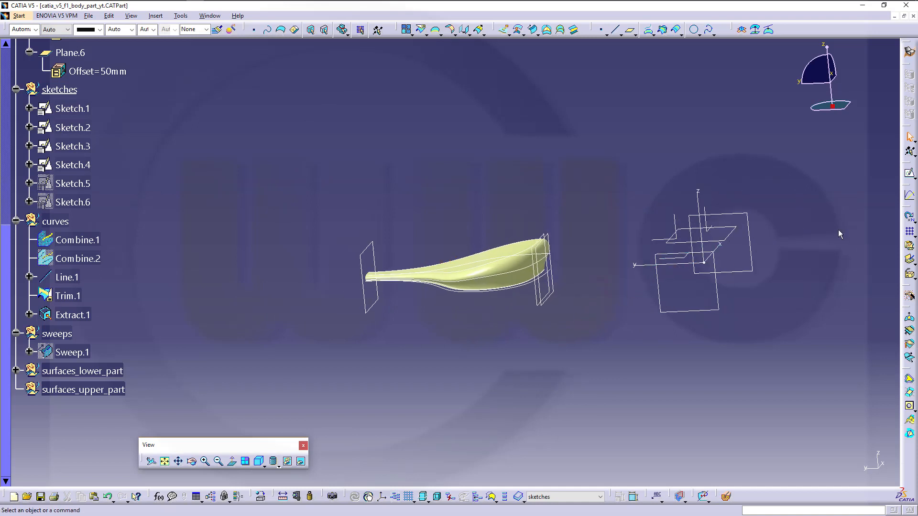
left_click(910, 174)
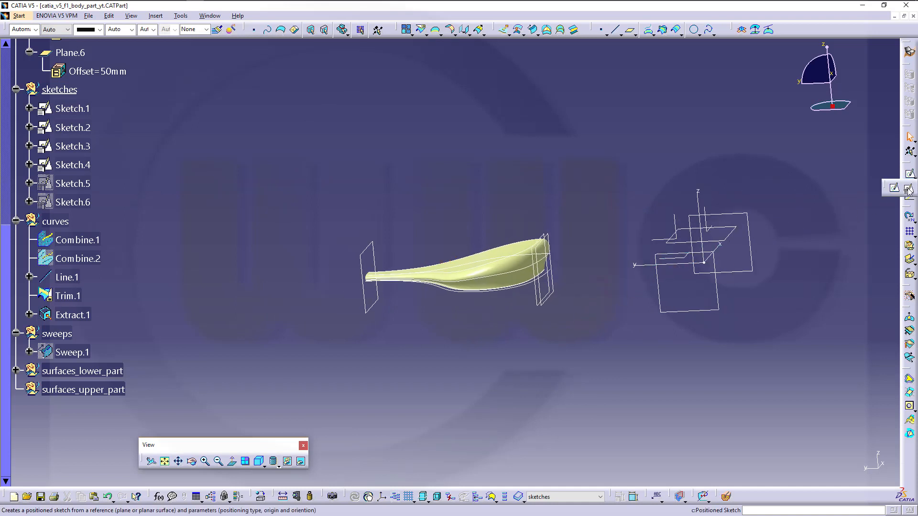
left_click(668, 261)
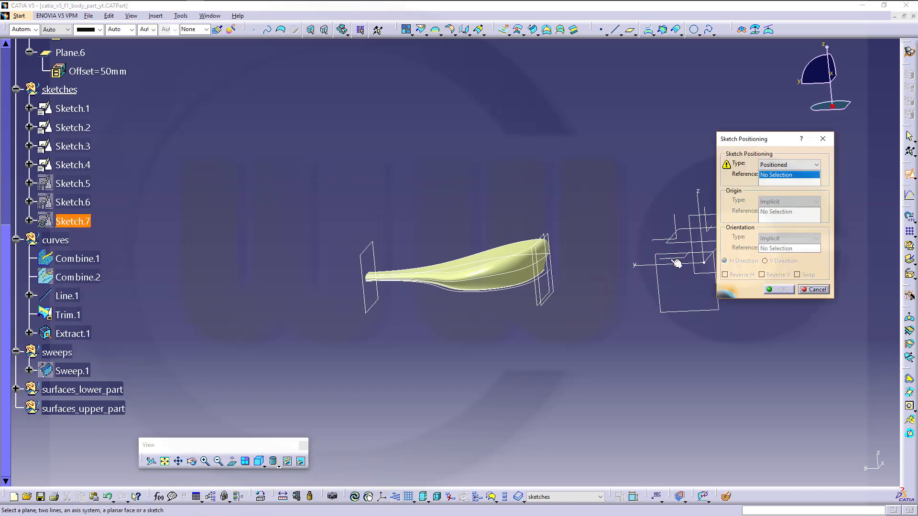
middle_click_drag(597, 240, 440, 245)
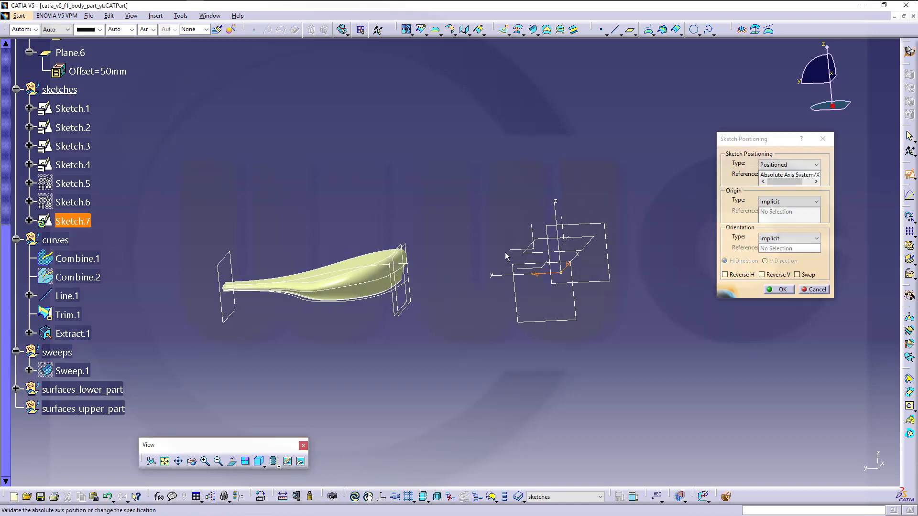
left_click(797, 275)
left_click(726, 276)
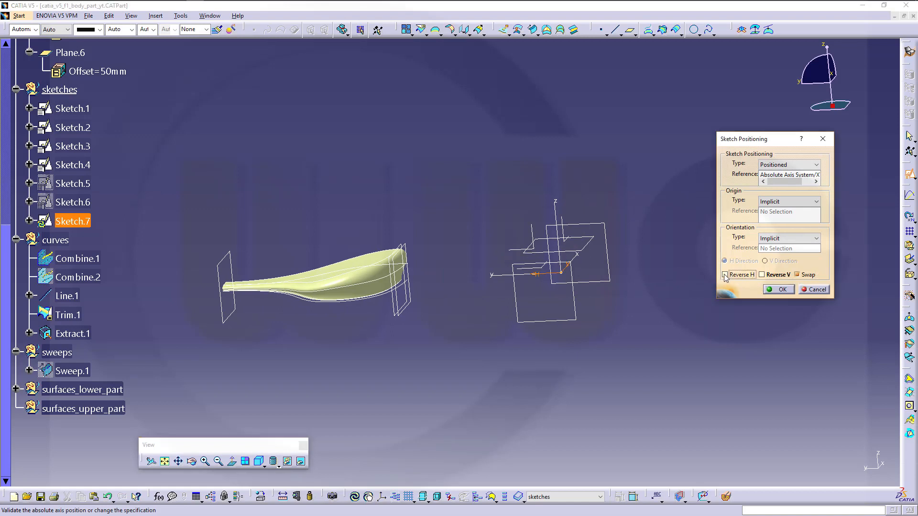
left_click(778, 289)
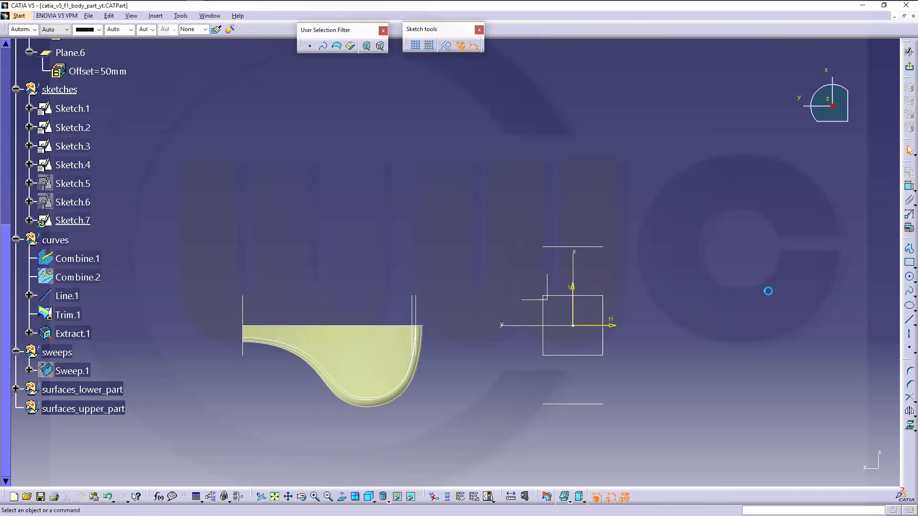
Step: Hide the sketch axes, draw a line along the body's full length ending at about H -1717 mm, V -147 mm, and exit the sketch
mouse_move(563, 273)
left_mouse_down()
mouse_move(592, 326)
mouse_move(629, 334)
left_mouse_up()
left_click(400, 500)
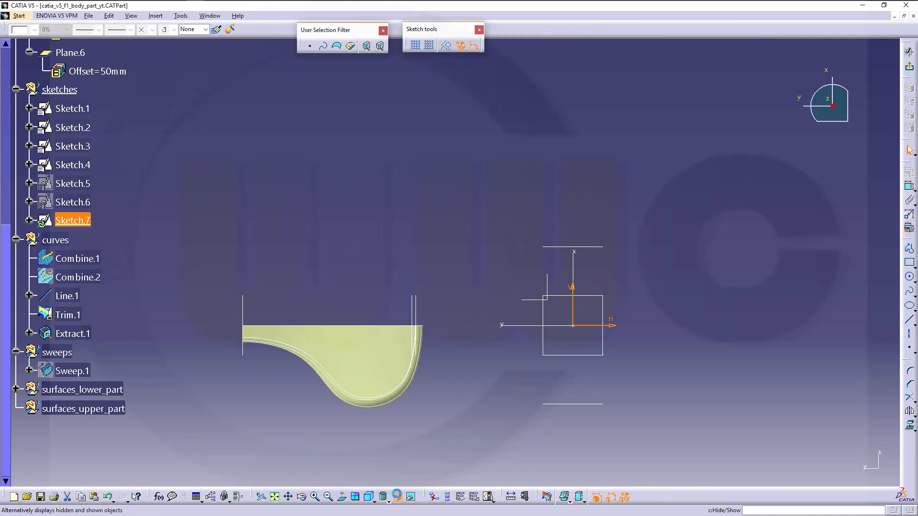
left_click(910, 320)
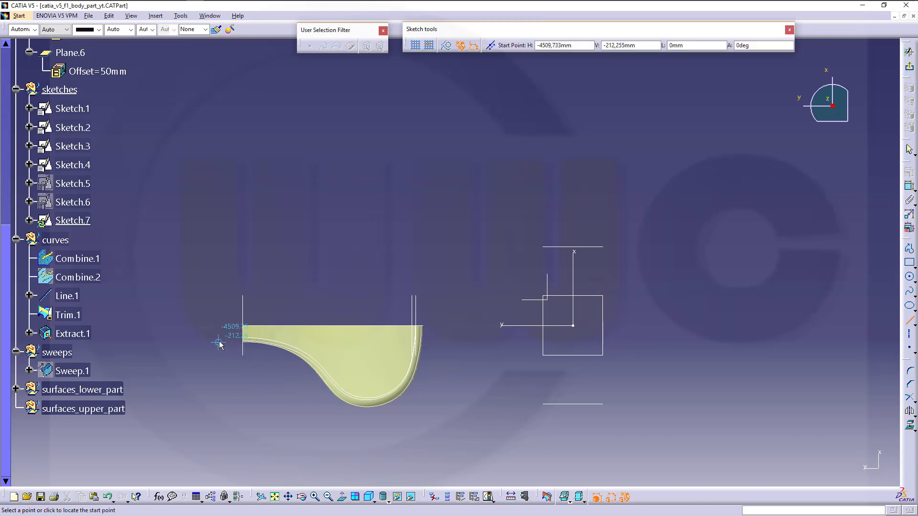
mouse_move(221, 346)
middle_mouse_down()
mouse_move(248, 344)
mouse_move(263, 325)
mouse_move(441, 223)
middle_mouse_up()
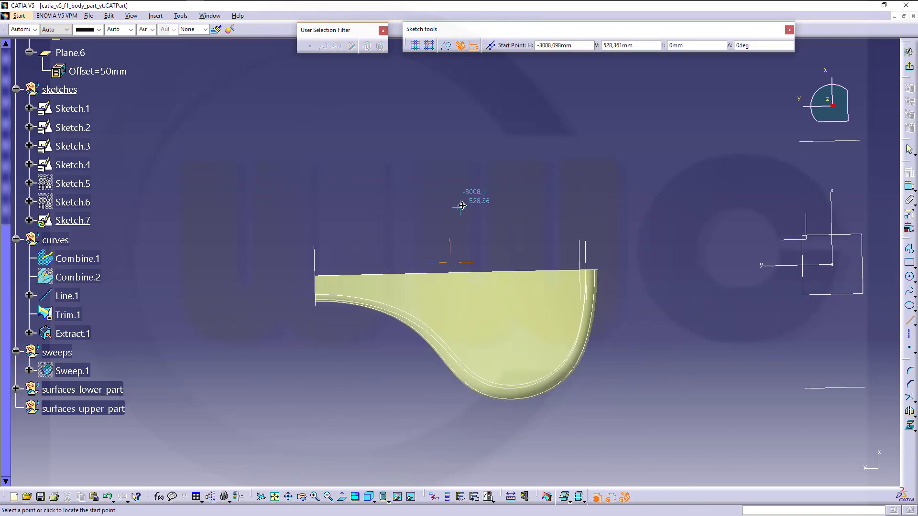
left_click(299, 282)
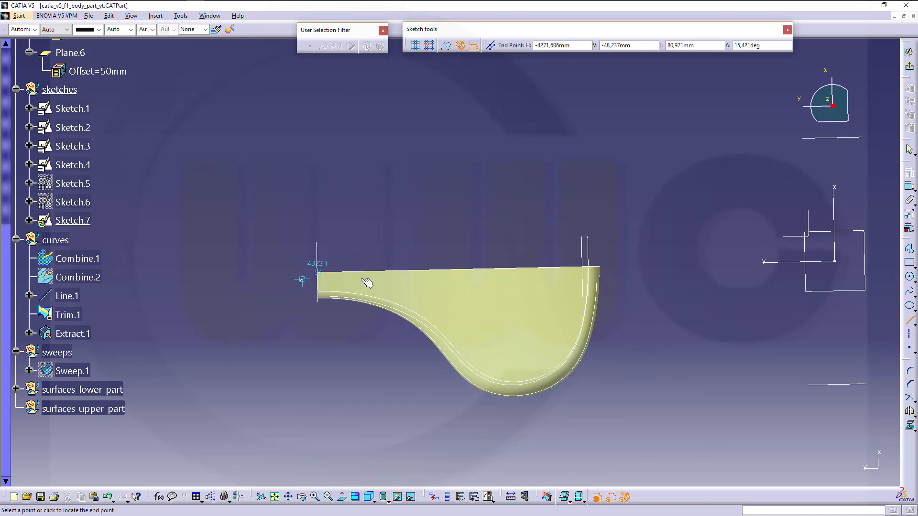
left_click(624, 285)
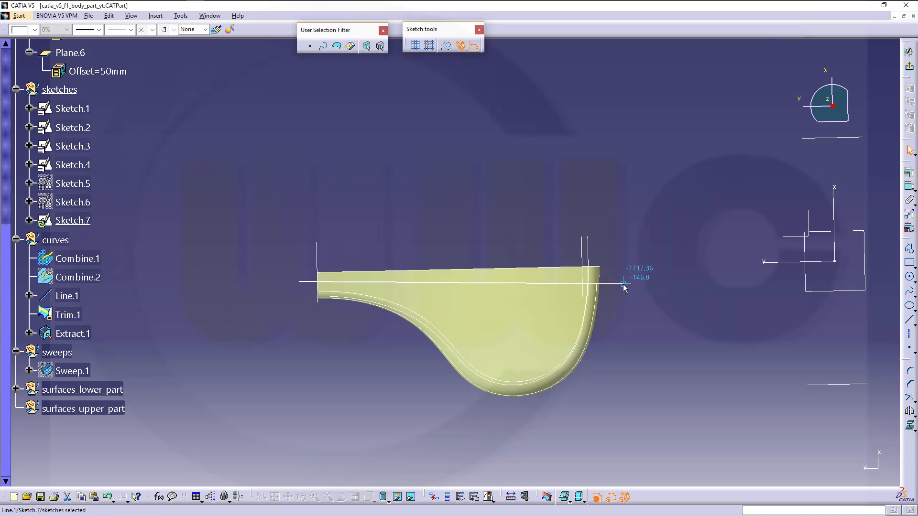
left_click(275, 300)
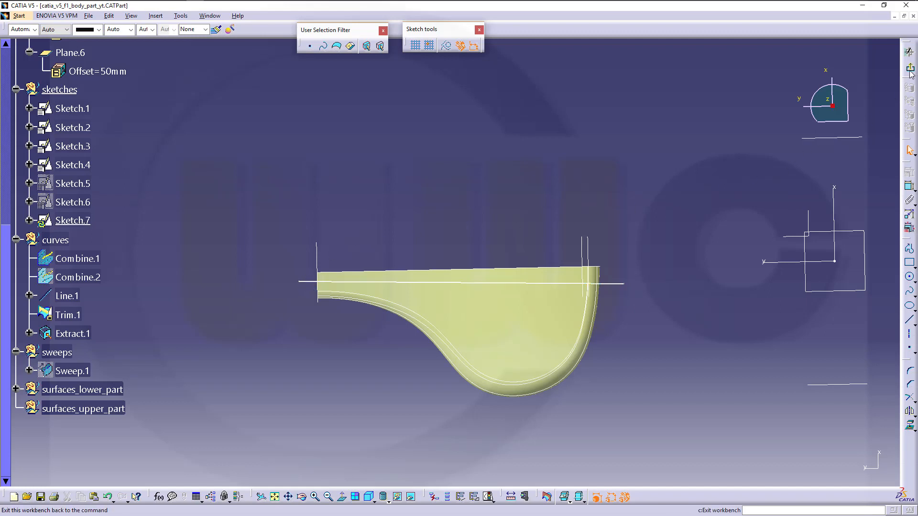
left_click(910, 52)
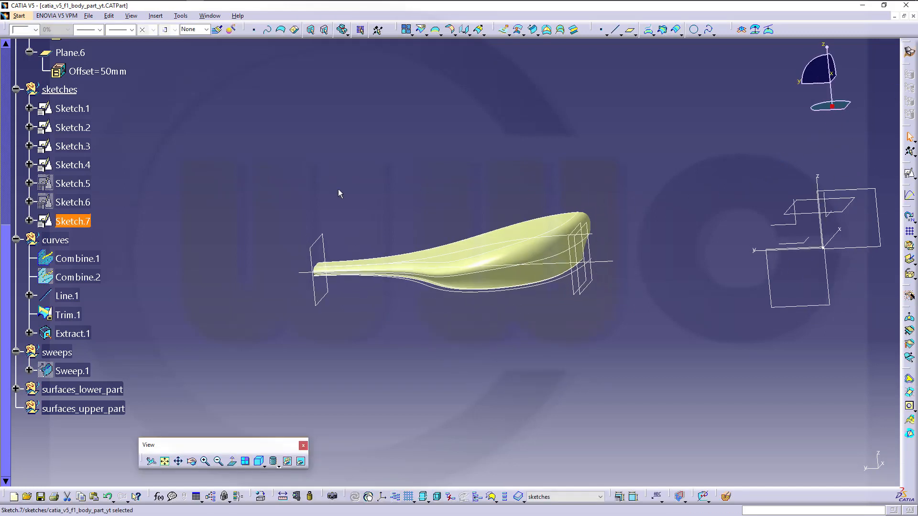
Step: Show the hidden Sketch.5
right_click(88, 191)
left_click(104, 215)
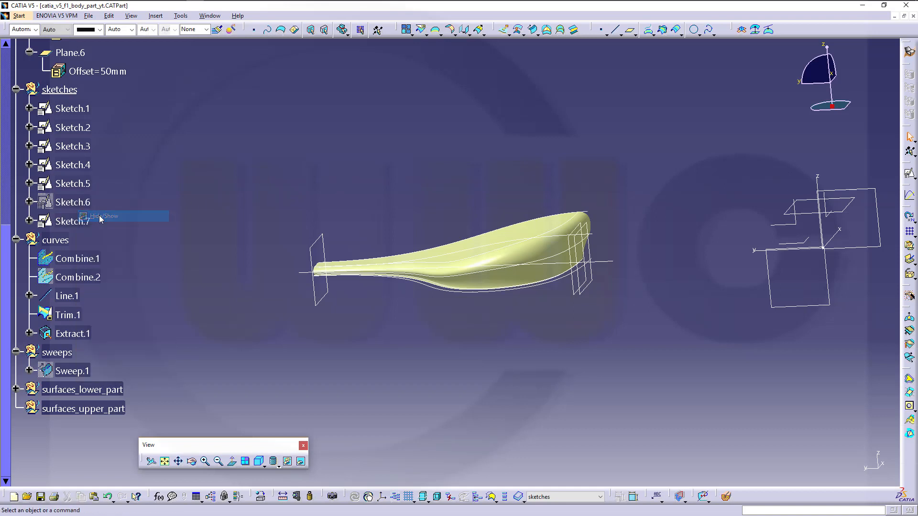
Step: Hide Sketch.7 and show it again
right_click(89, 222)
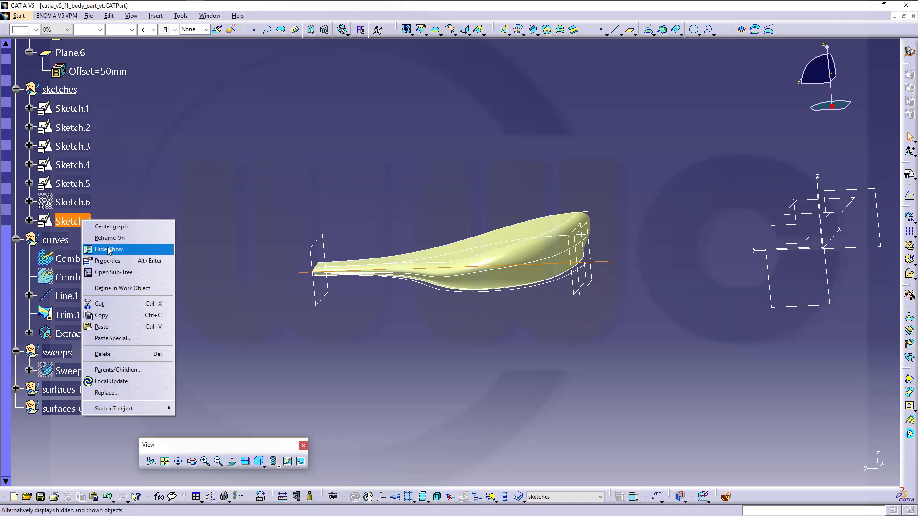
left_click(162, 247)
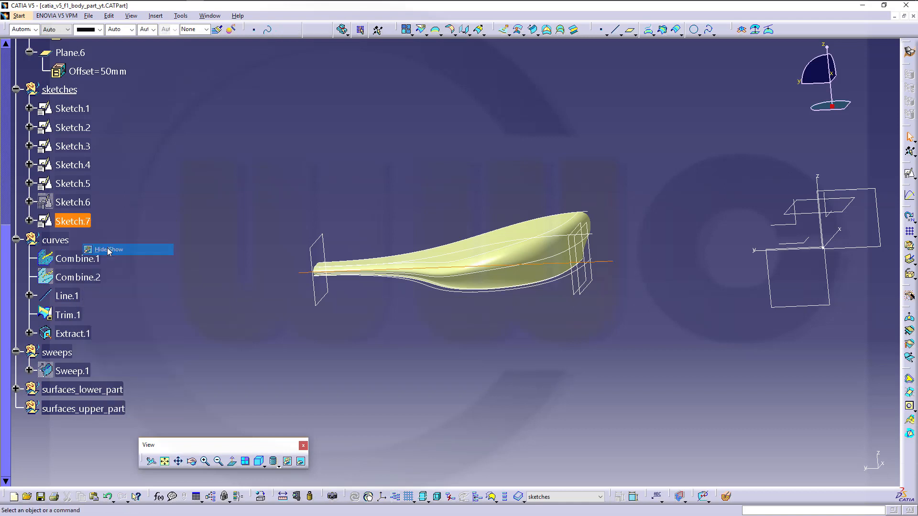
right_click(88, 223)
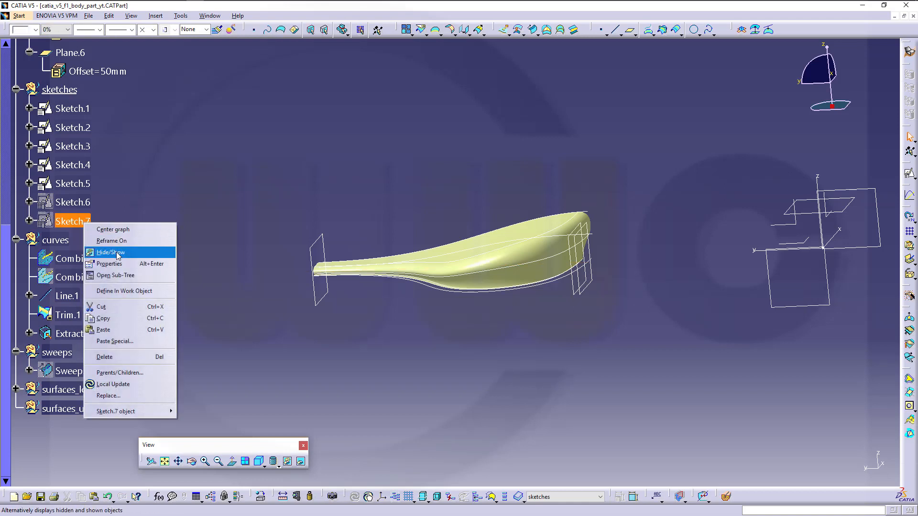
left_click(154, 252)
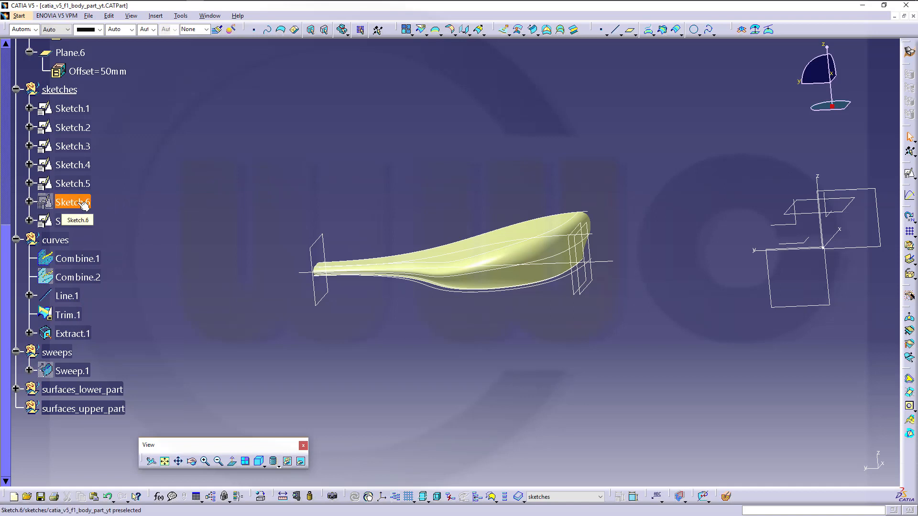
Step: Create a positioned sketch on the absolute axis system's YZ plane with the H direction reversed
middle_click_drag(167, 187, 544, 239)
left_click(909, 174)
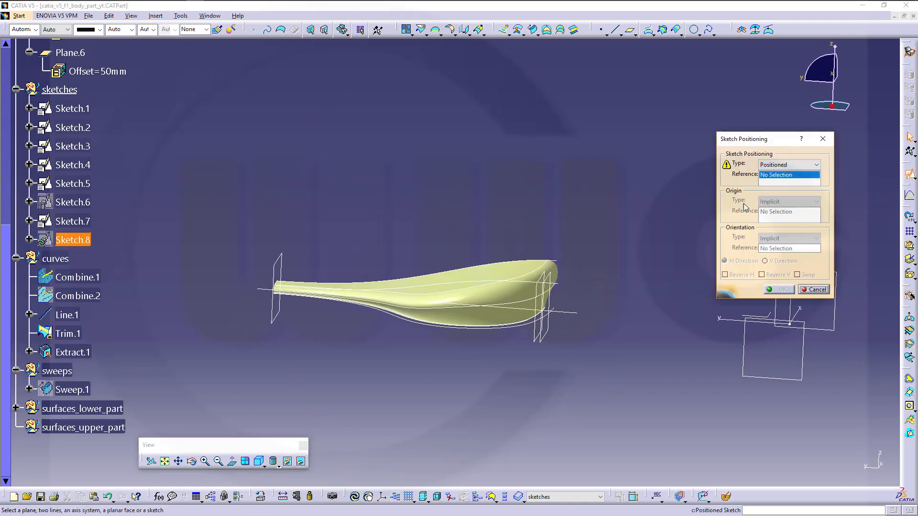
left_click_drag(774, 140, 653, 94)
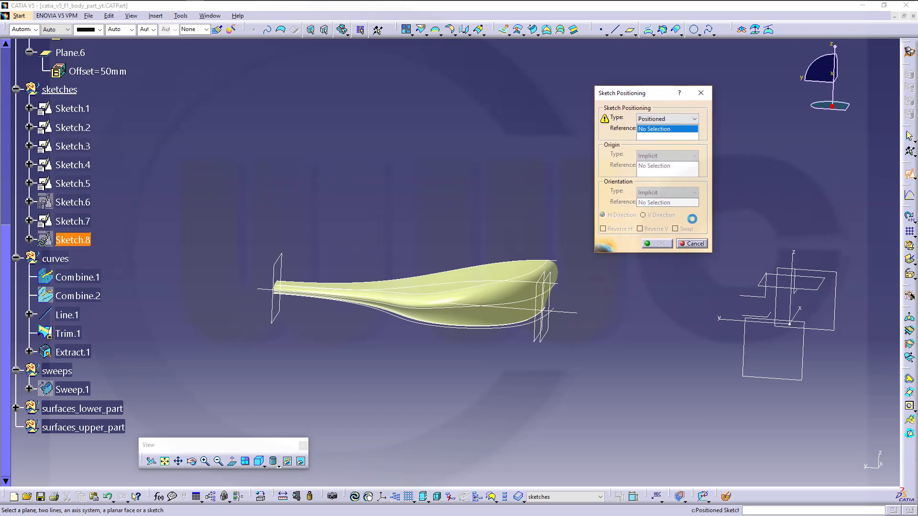
left_click(759, 297)
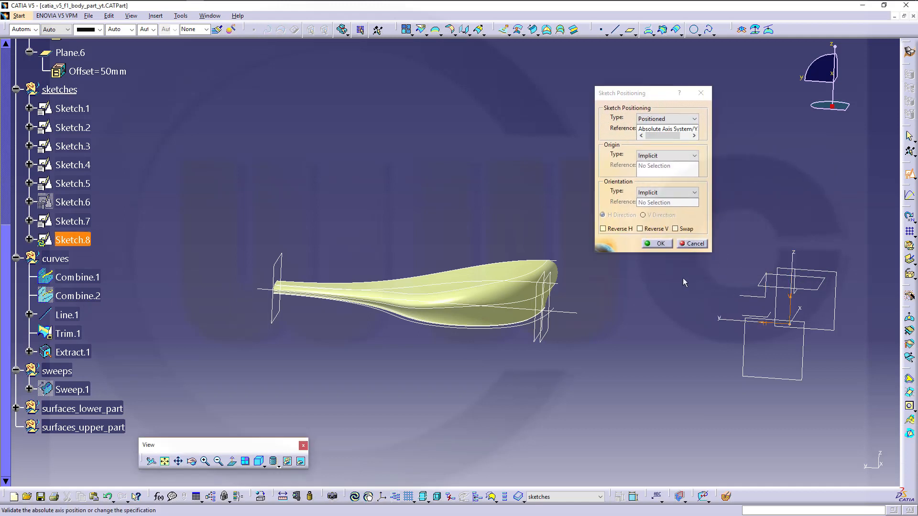
left_click(603, 229)
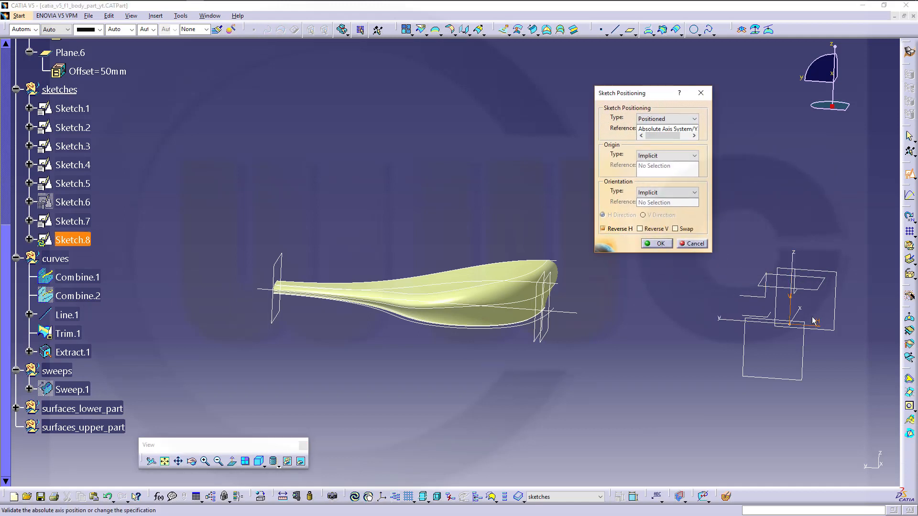
left_click(659, 245)
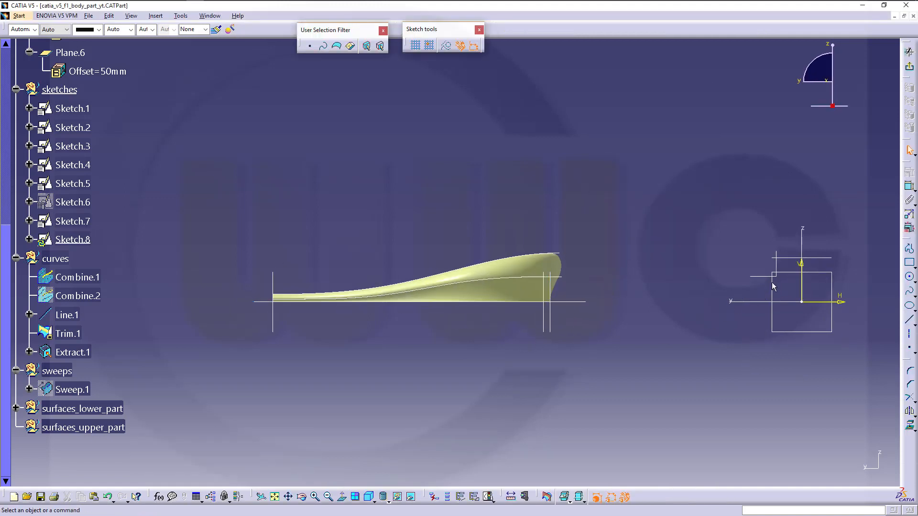
Step: Hide the sketch axes, draw a five-point spline above the body rising from about V 133 mm to 607 mm, and exit the sketch
left_click_drag(789, 250, 857, 319)
left_click(451, 455)
left_click(910, 292)
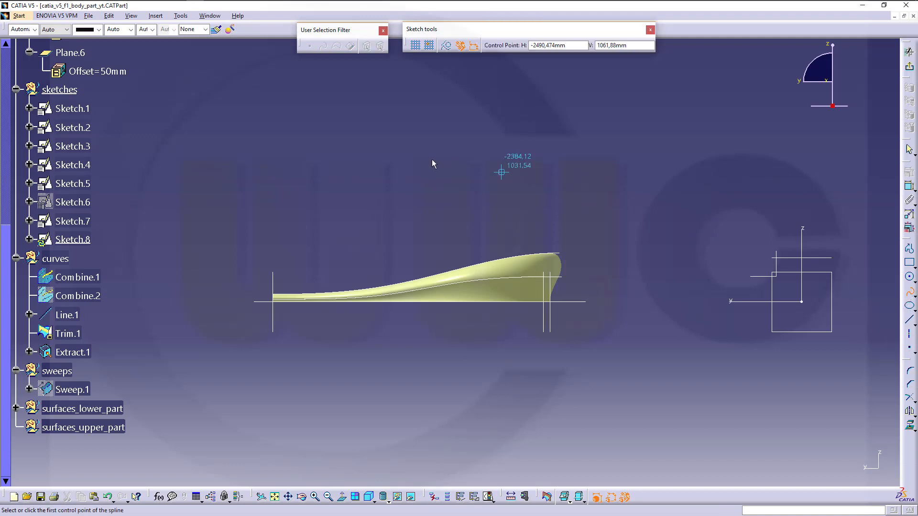
left_click(265, 285)
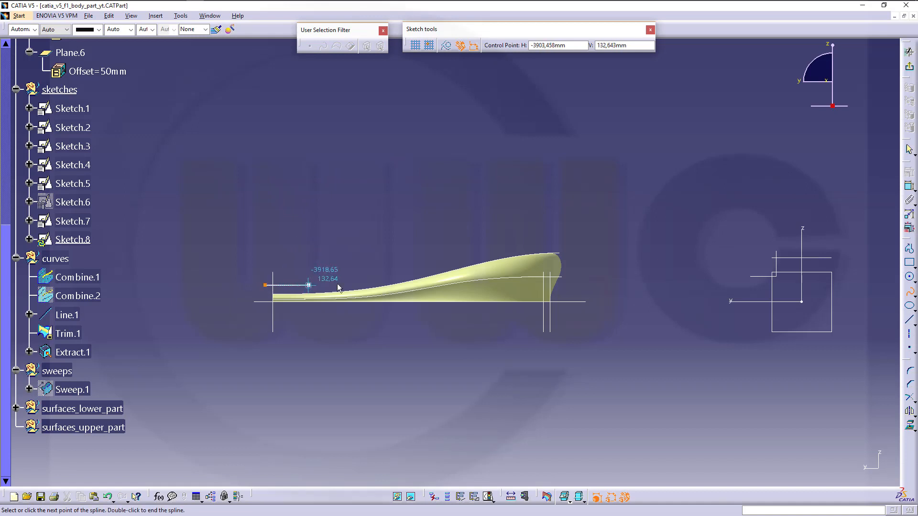
left_click(308, 286)
left_click(377, 273)
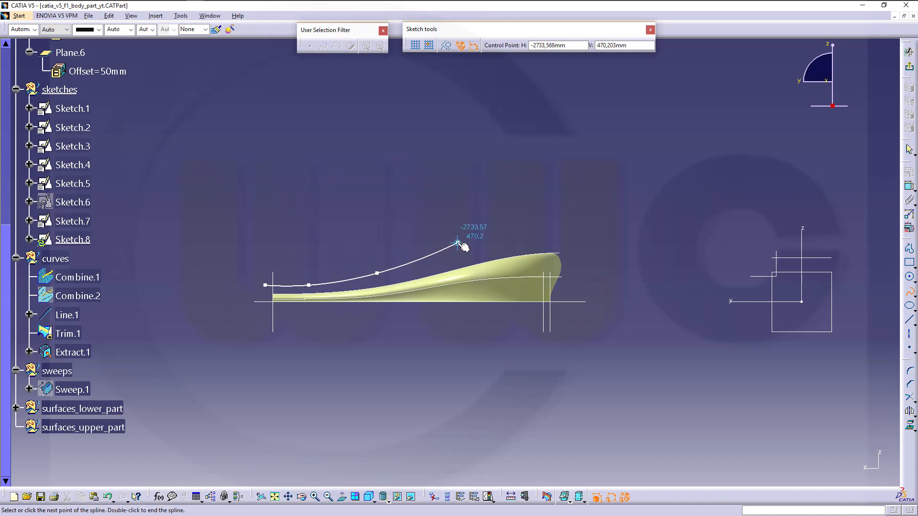
left_click(458, 243)
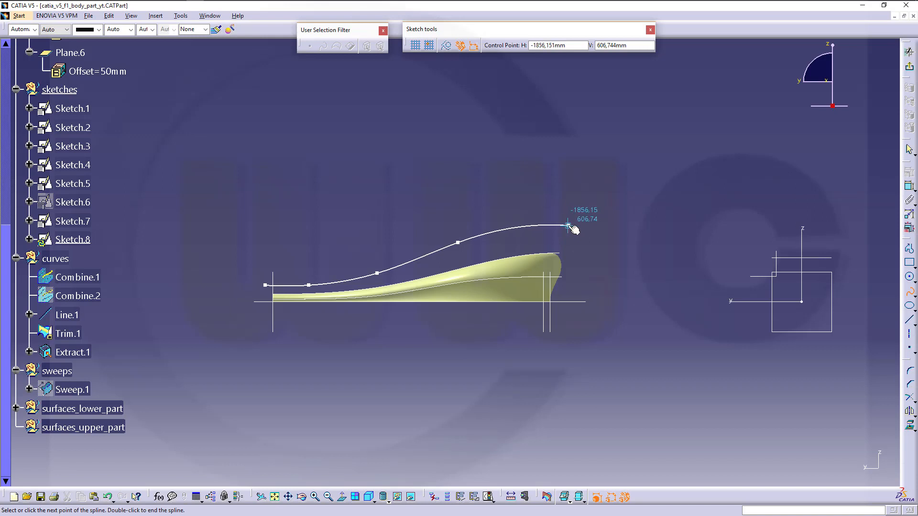
double_click(568, 225)
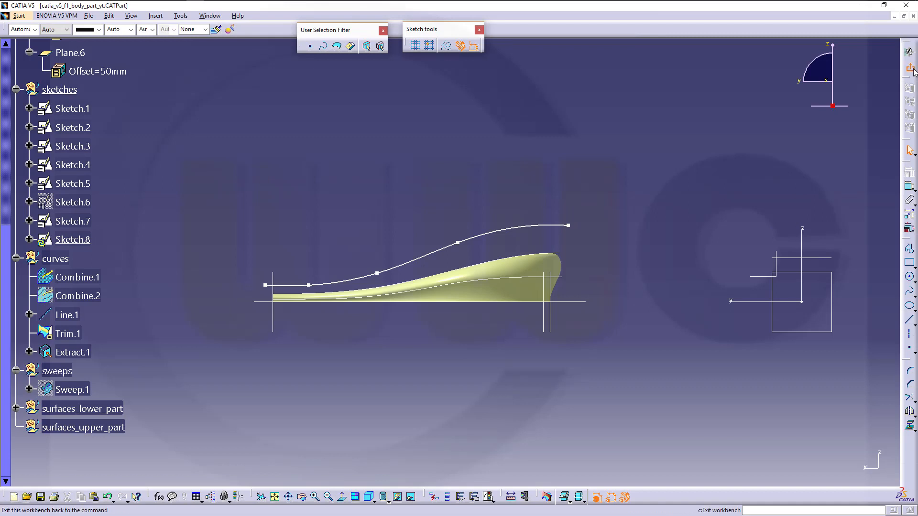
left_click(909, 52)
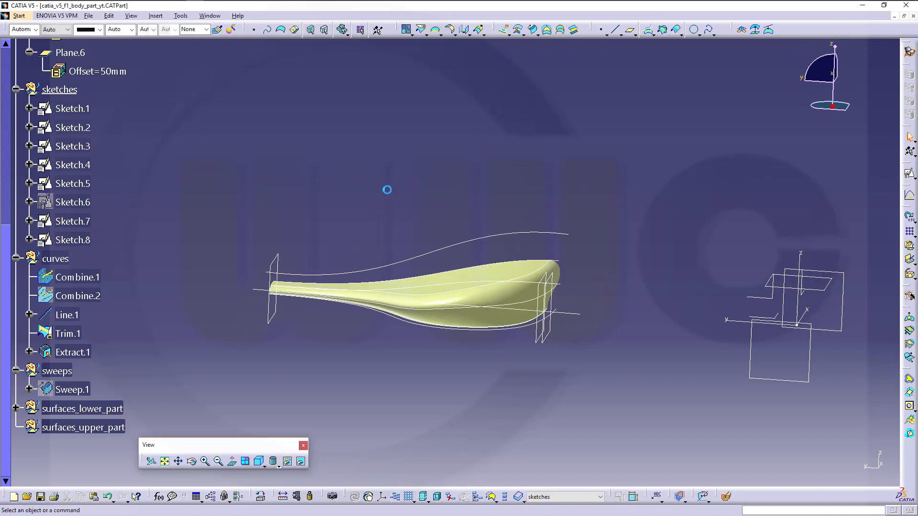
Step: Make the curves set the in-work object and combine Sketch.7 with Sketch.8 using the Normal combine type
left_click(55, 259)
right_click(57, 260)
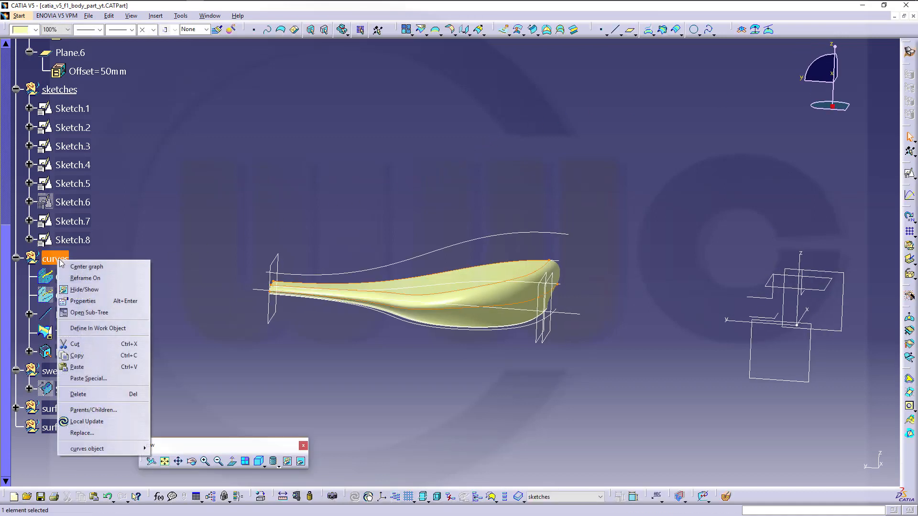
left_click(102, 329)
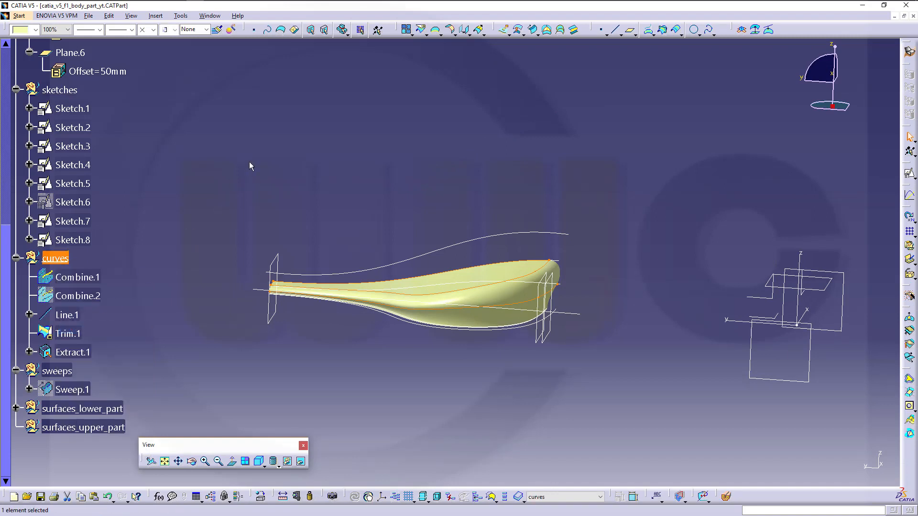
left_click(665, 33)
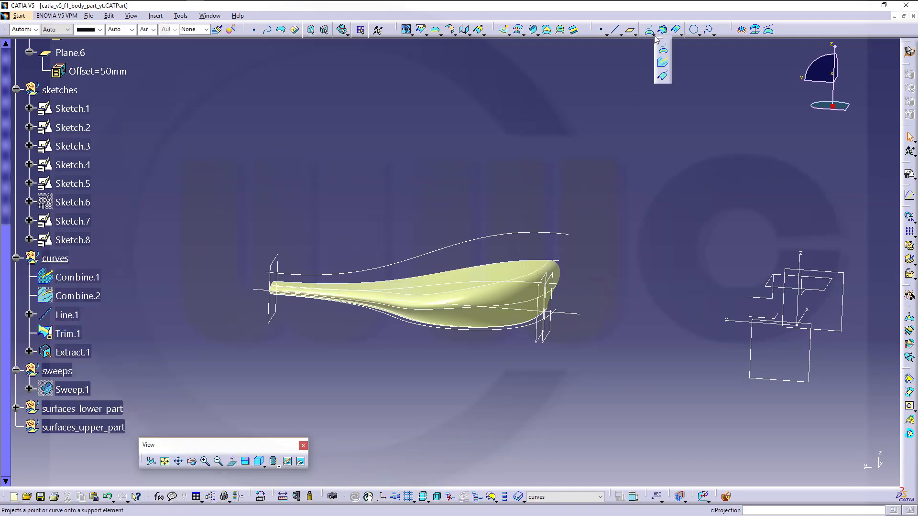
left_click(666, 66)
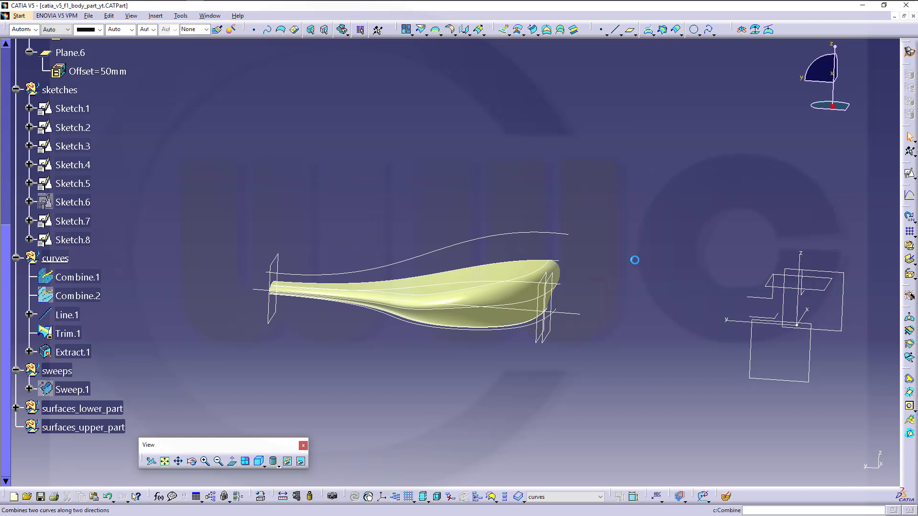
left_click(575, 315)
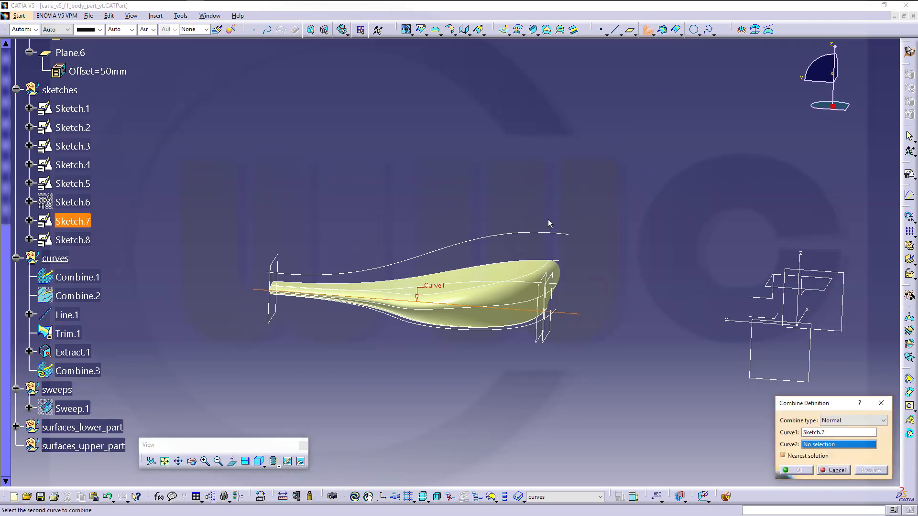
left_click(508, 238)
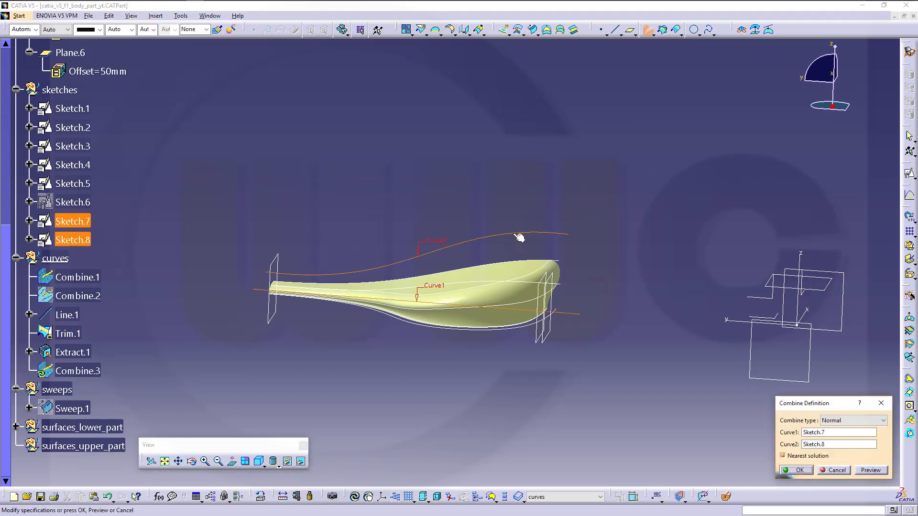
left_click(797, 472)
middle_click_drag(401, 245, 495, 205)
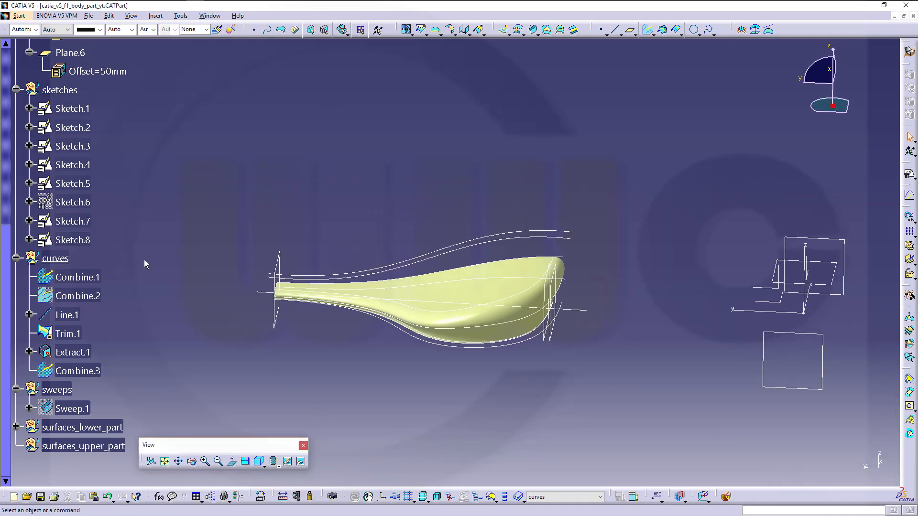
middle_click_drag(444, 180, 453, 206)
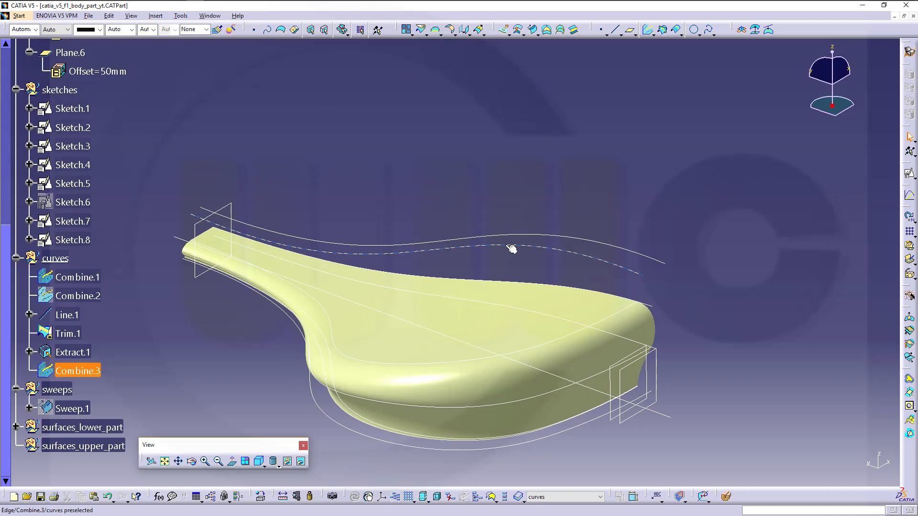
Step: Make the sweeps set the in-work object and create a circular center-and-radius sweep along Combine.3 with a 20 mm radius
right_click(80, 386)
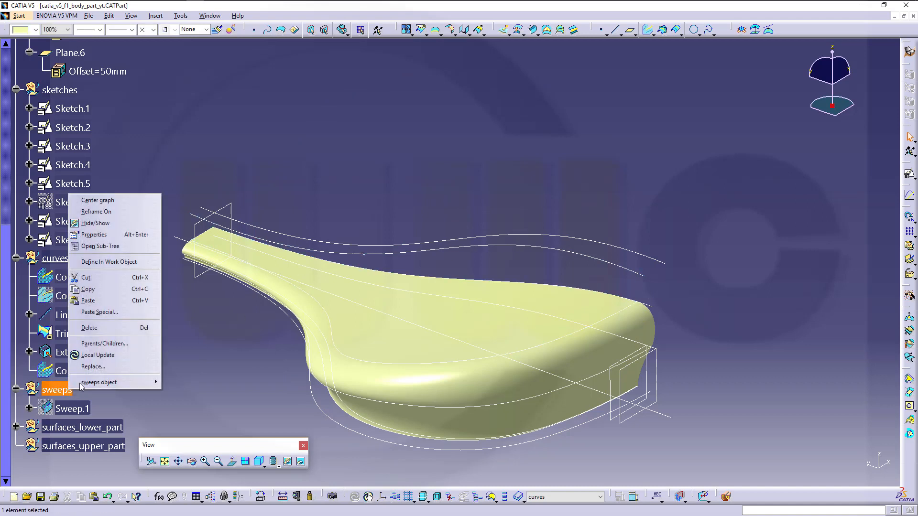
left_click(115, 262)
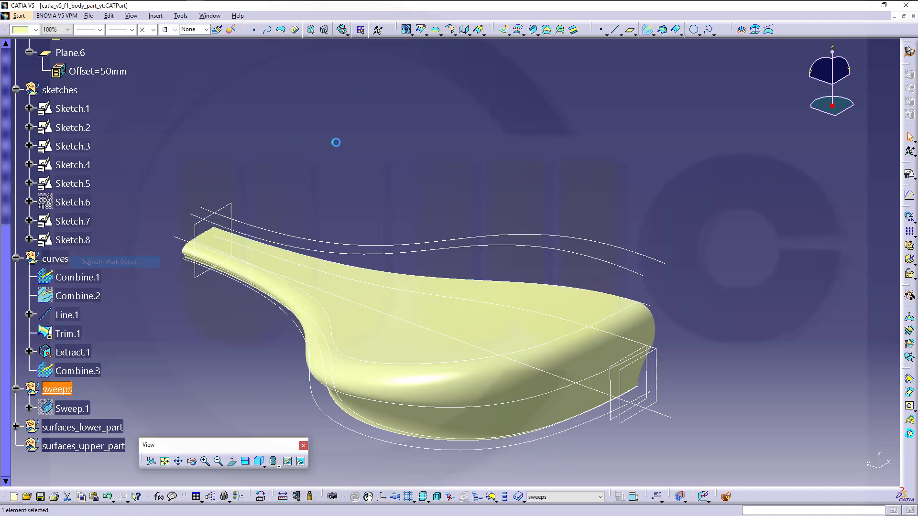
left_click(537, 35)
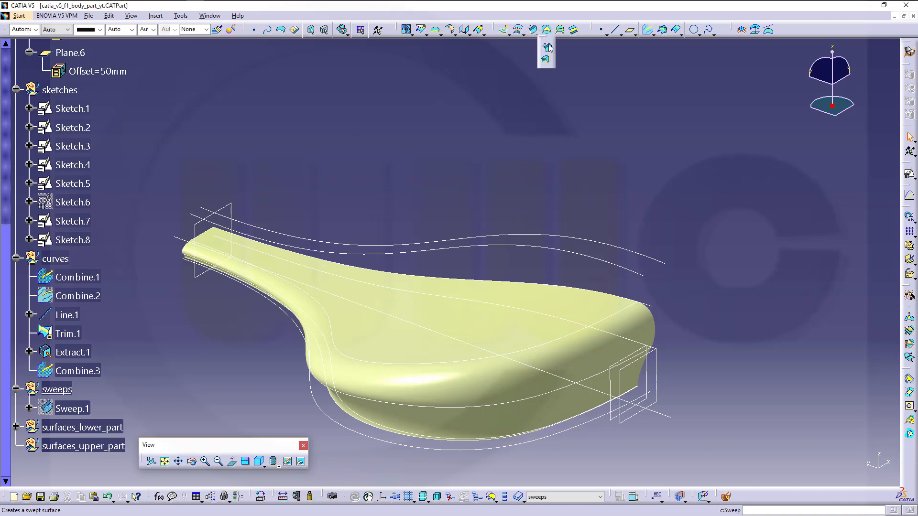
left_click(549, 46)
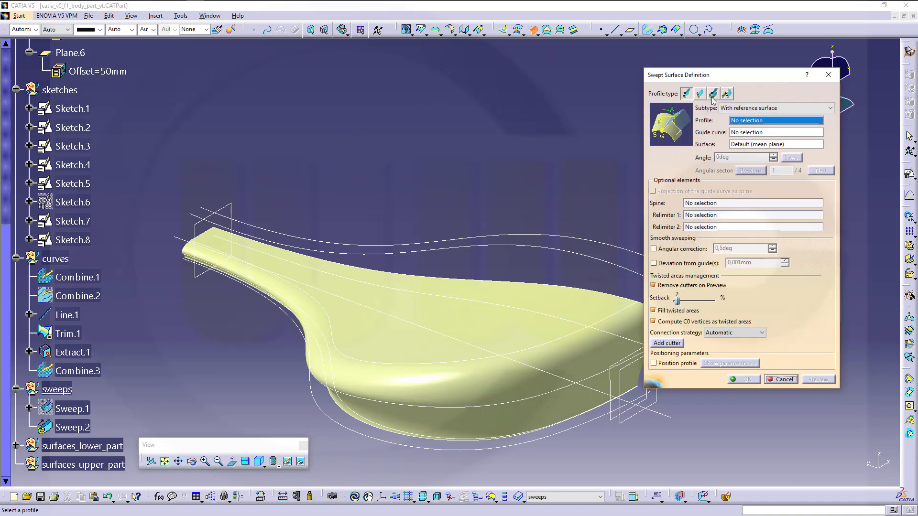
left_click(713, 94)
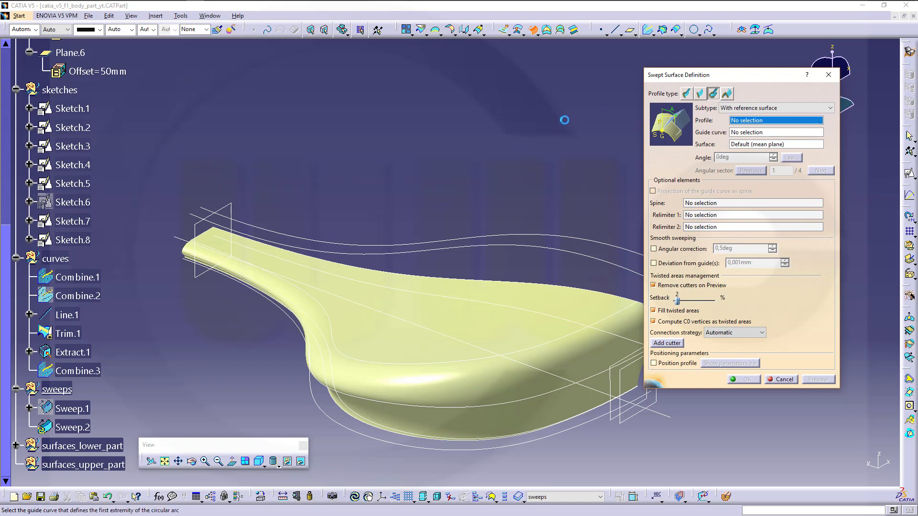
left_click(793, 109)
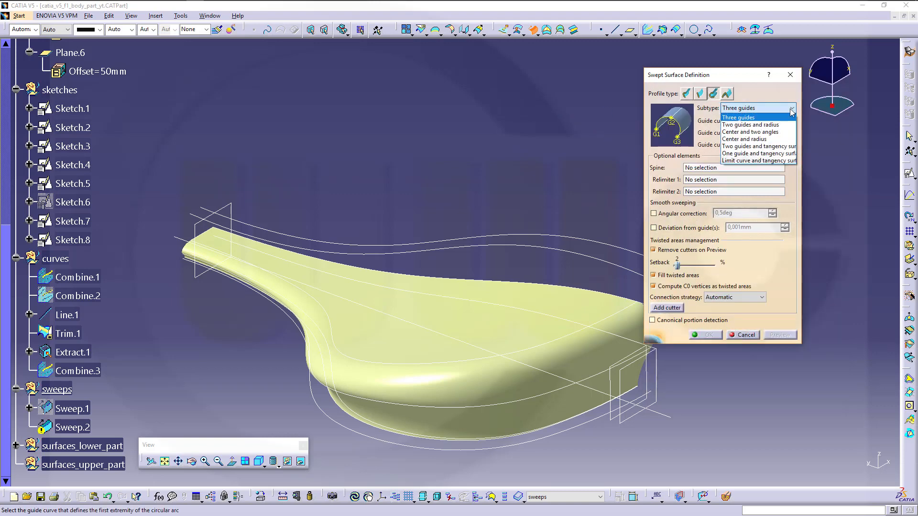
left_click(741, 139)
middle_click_drag(625, 158, 506, 149)
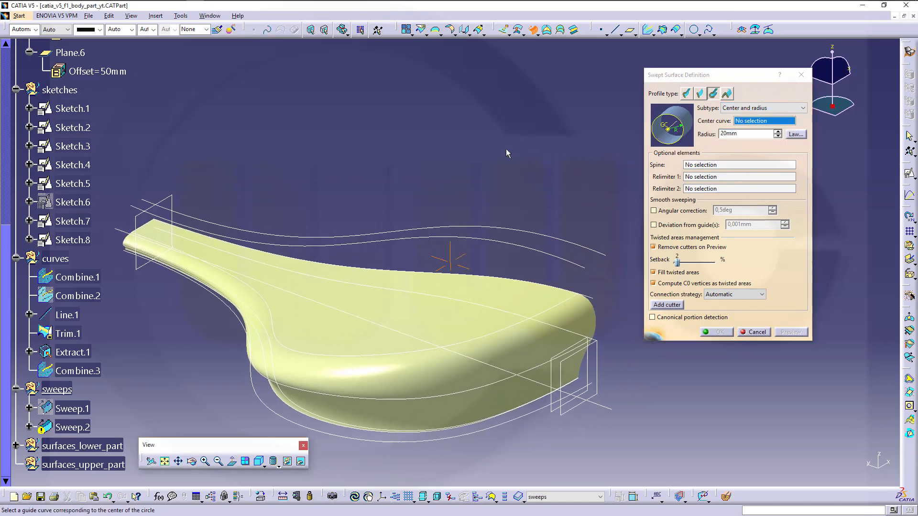
left_click(541, 251)
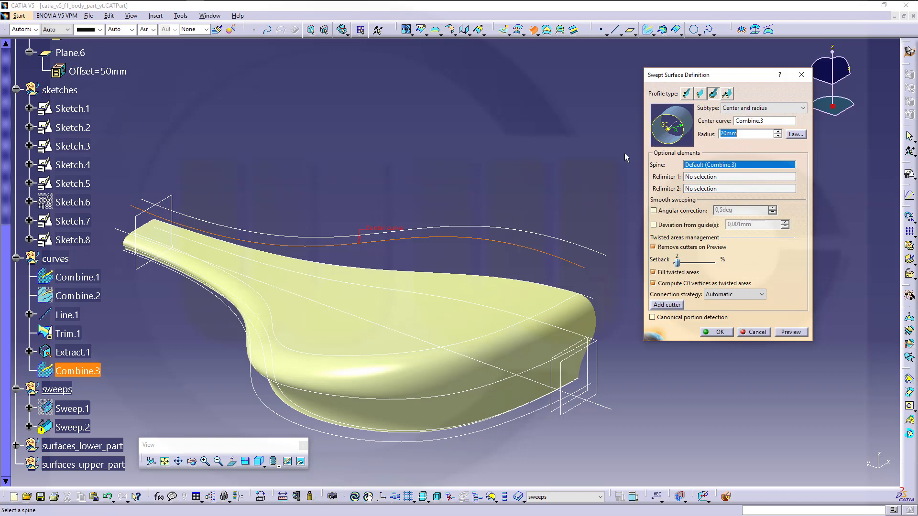
left_click(717, 332)
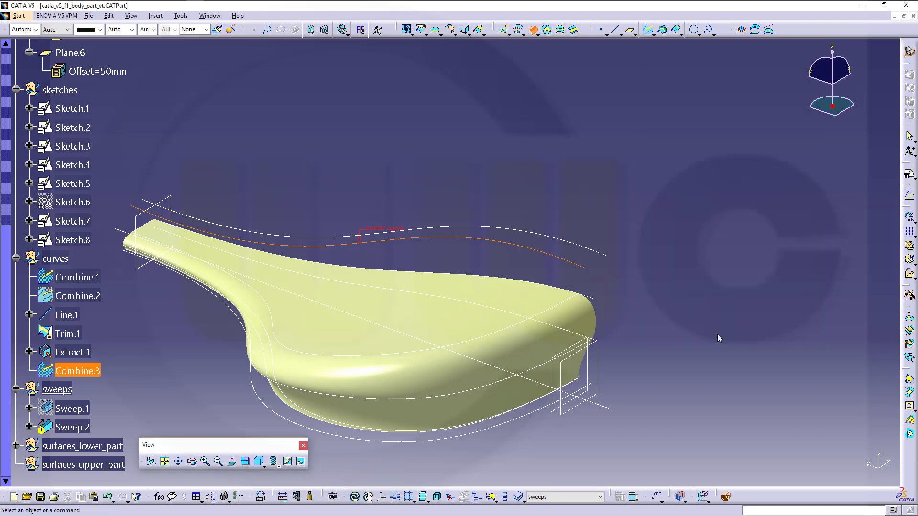
middle_click_drag(603, 284, 535, 254)
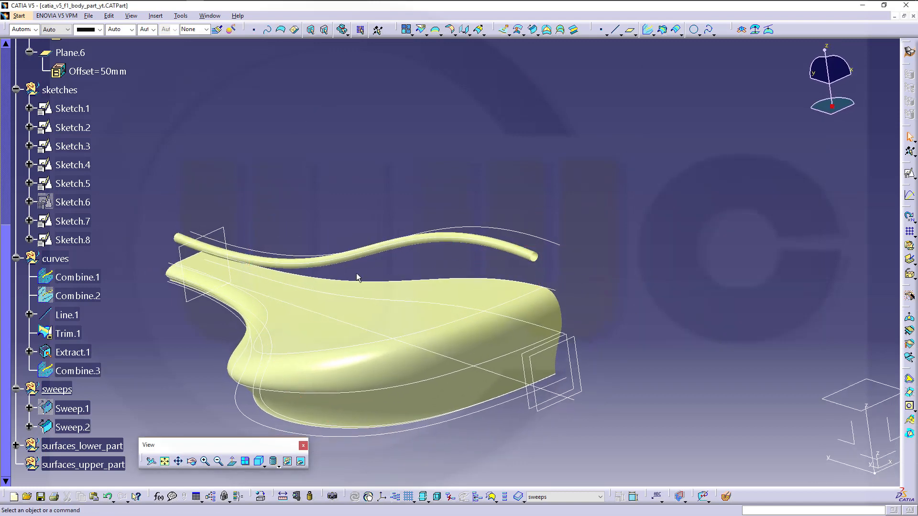
Step: Set the radius of the circular sweep along the upper curve to 50 mm
left_click(29, 428)
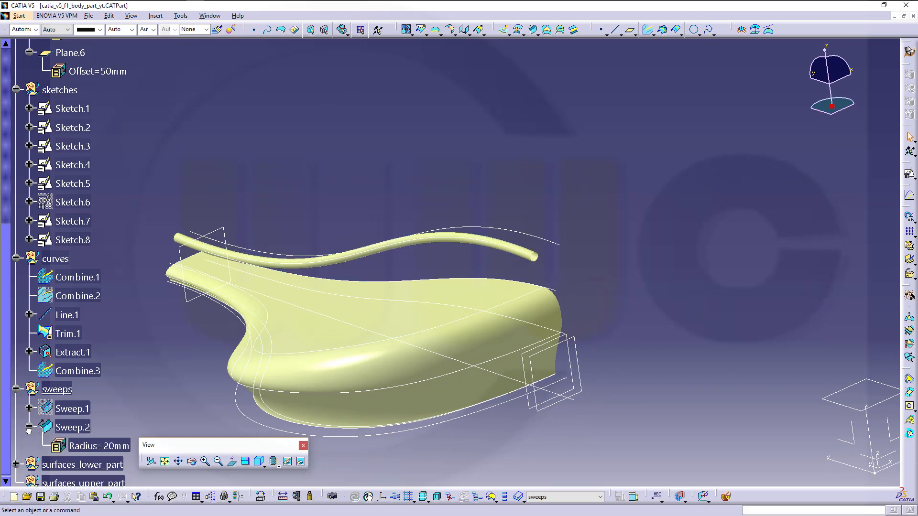
double_click(110, 447)
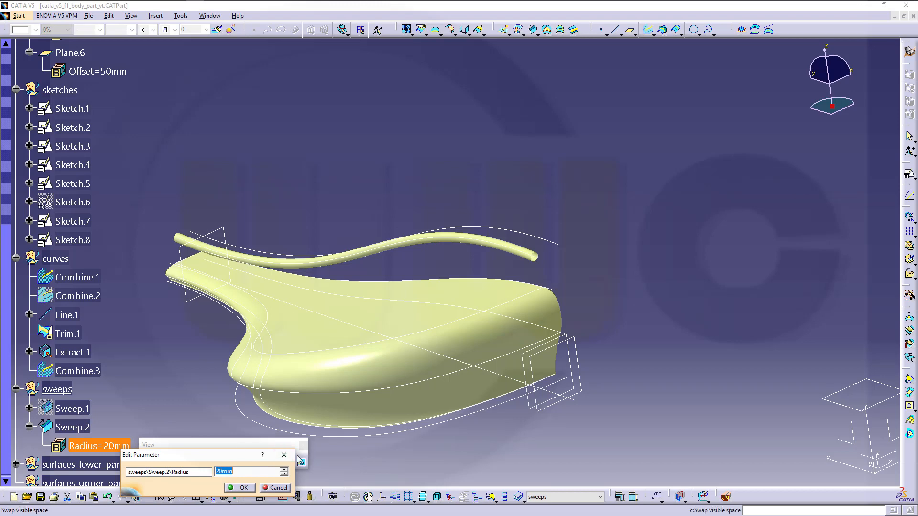
type("50")
key("Return")
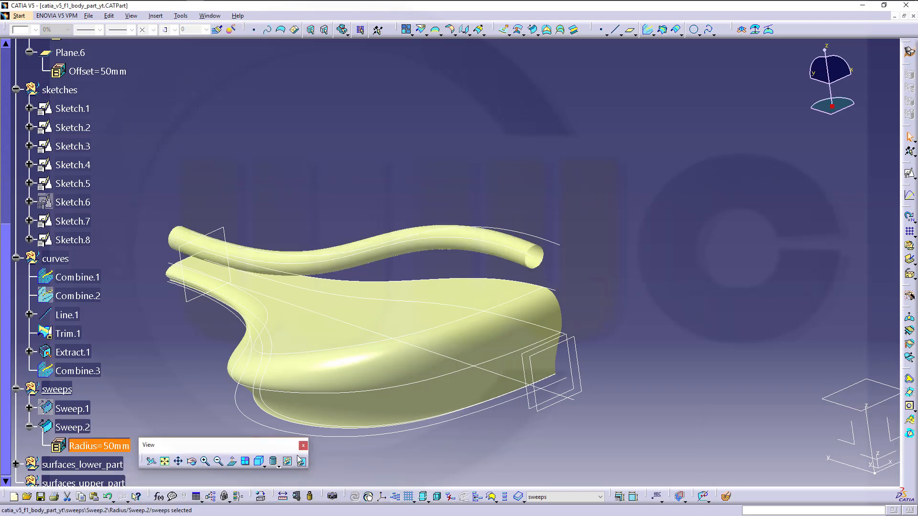
middle_click_drag(365, 199, 337, 236)
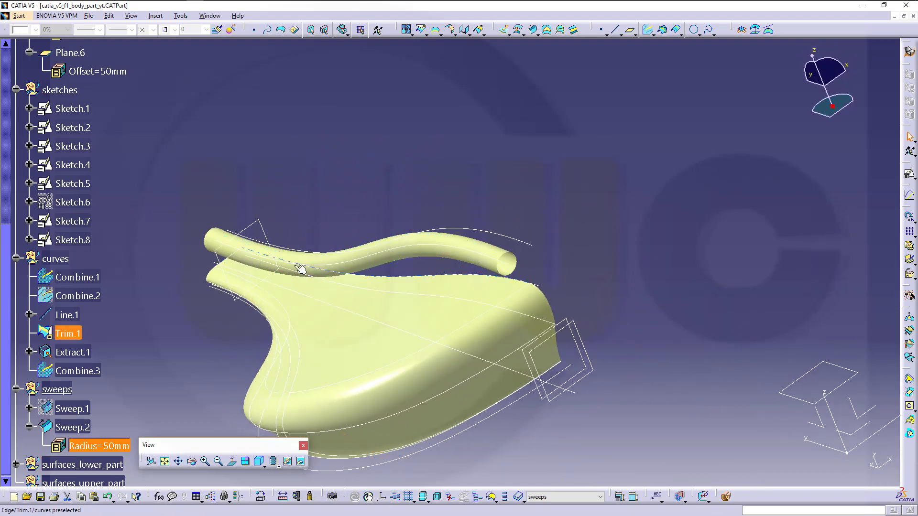
middle_click_drag(551, 267, 523, 246)
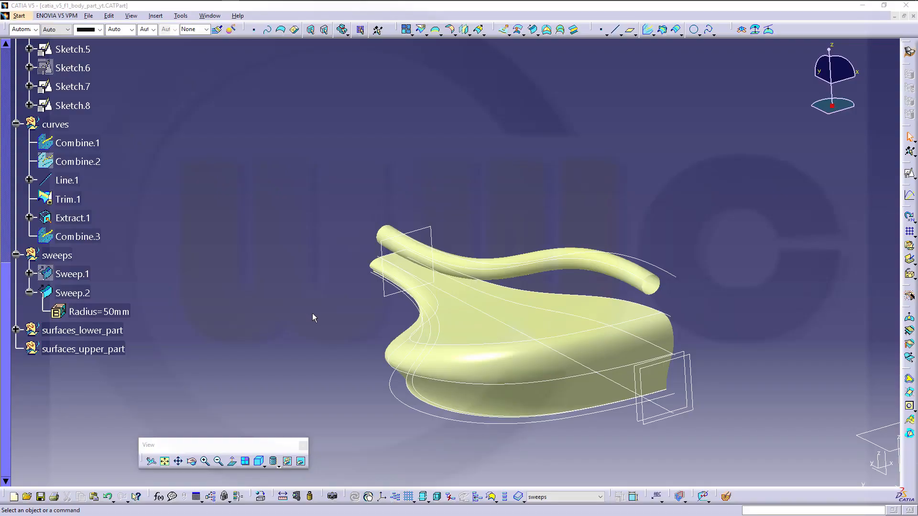
Step: Make the planes set the in-work object and create a plane through the planar curve Combine.3
middle_click_drag(312, 314, 364, 293)
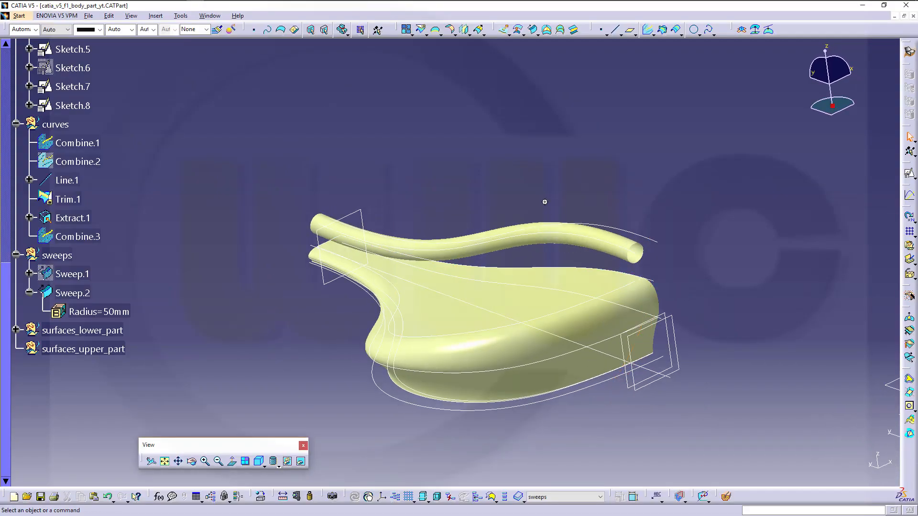
middle_click_drag(545, 199, 525, 199)
scroll(578, 154, "down", 1)
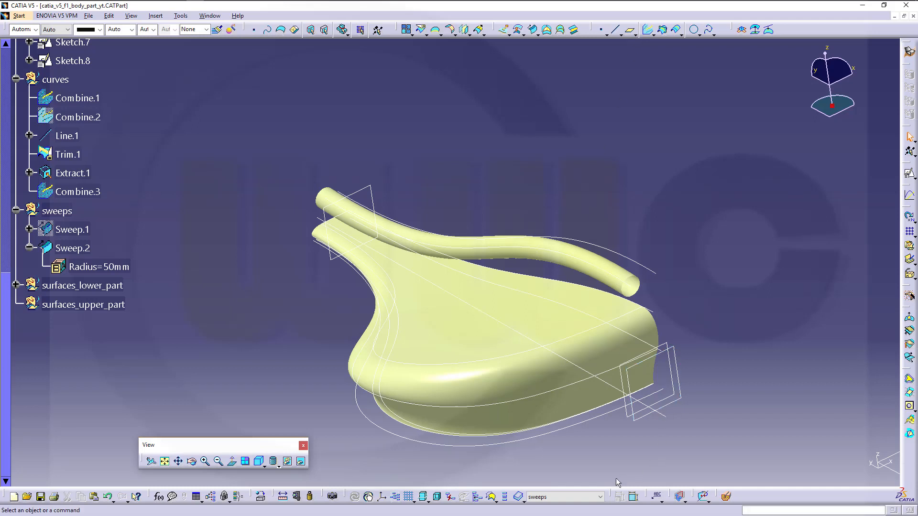
left_click(601, 498)
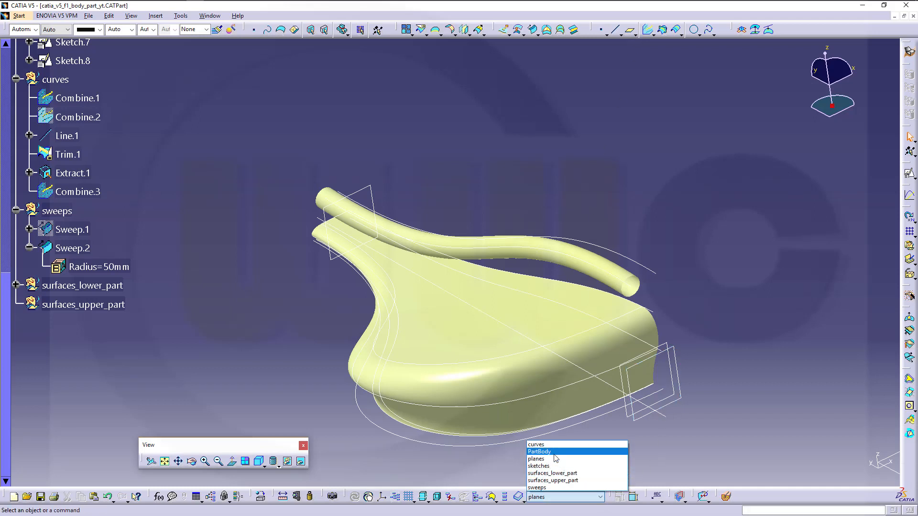
left_click(555, 459)
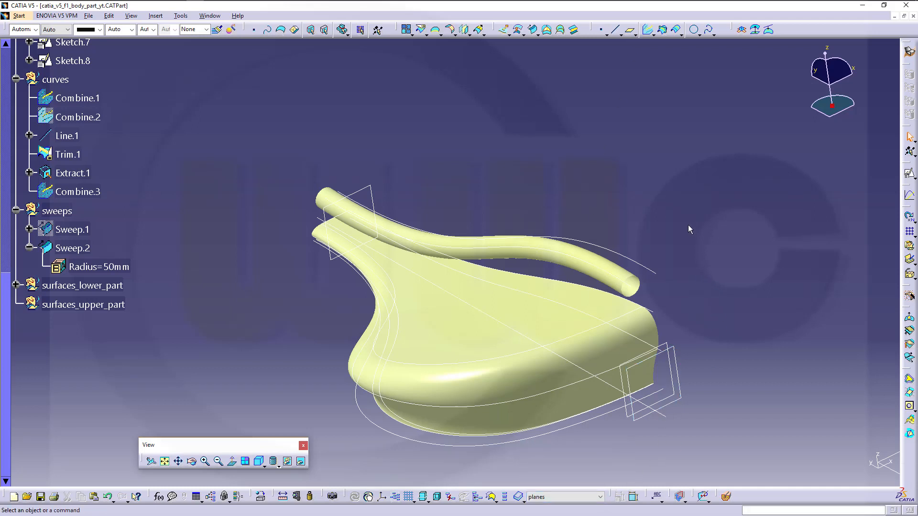
left_click(630, 31)
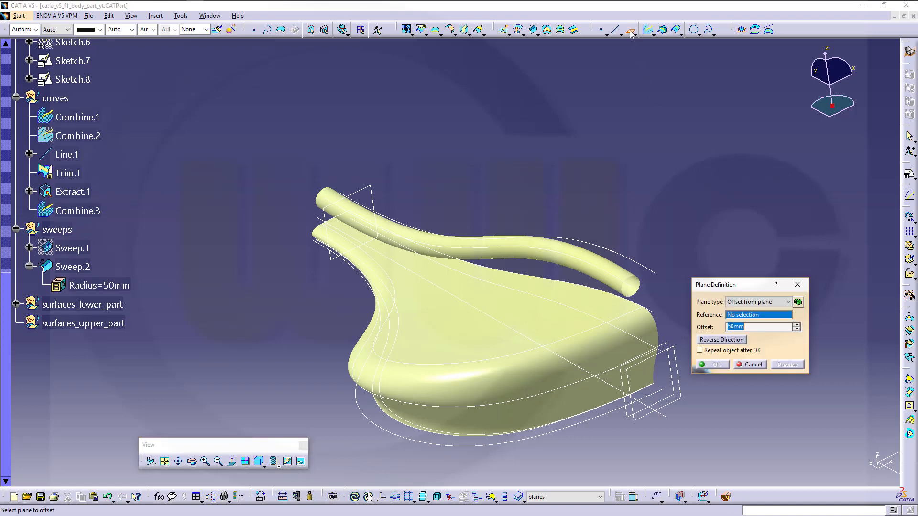
left_click(787, 302)
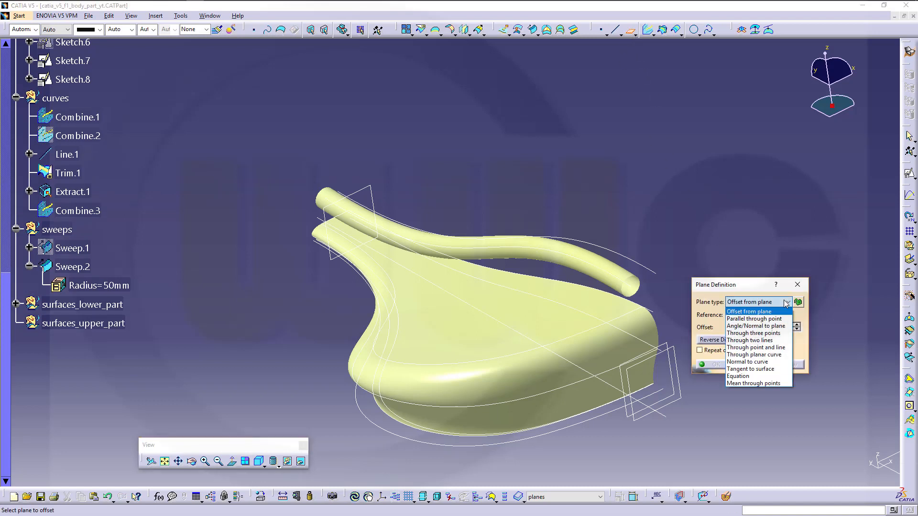
left_click(761, 355)
left_click(581, 264)
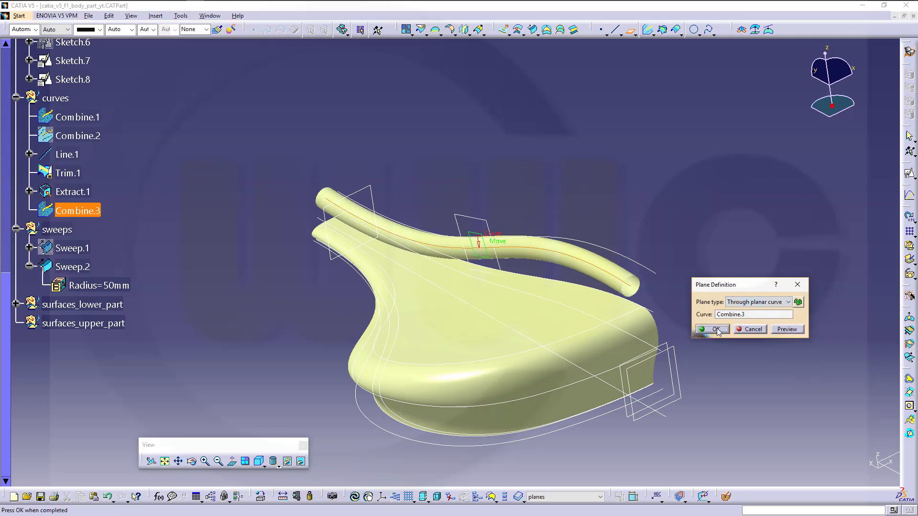
left_click(715, 330)
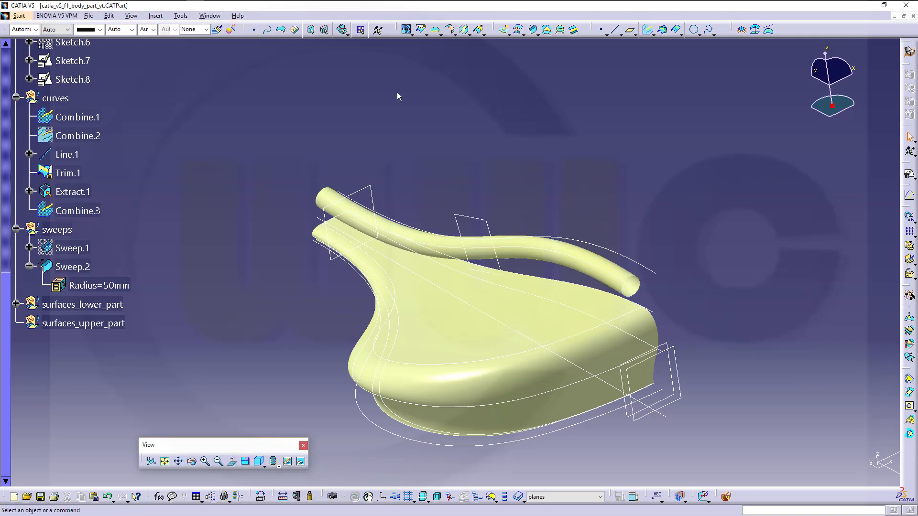
Step: Split the circular Sweep.2 lengthwise with the plane through its center curve, keeping one side
left_click(421, 29)
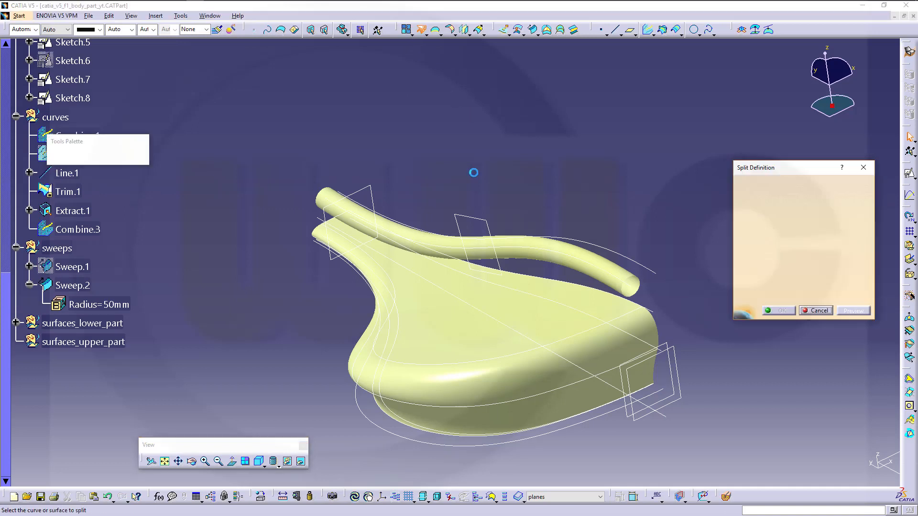
left_click(448, 245)
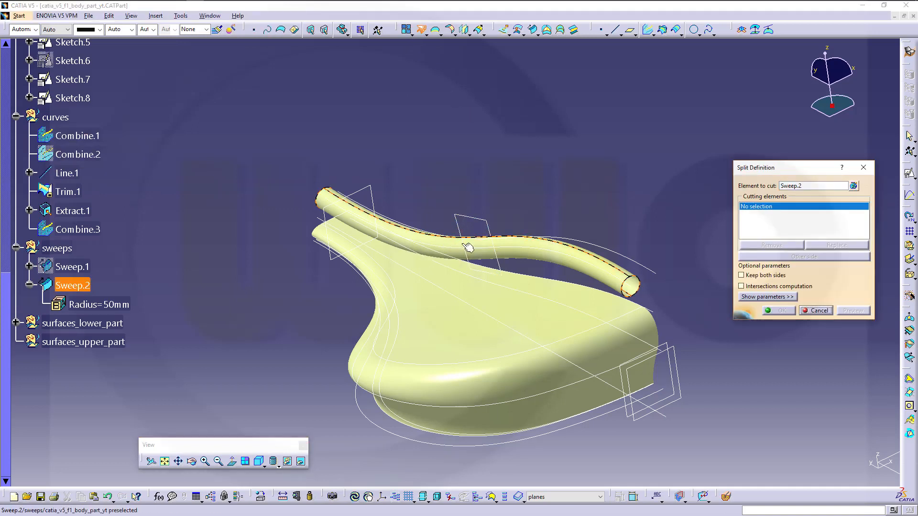
left_click(494, 225)
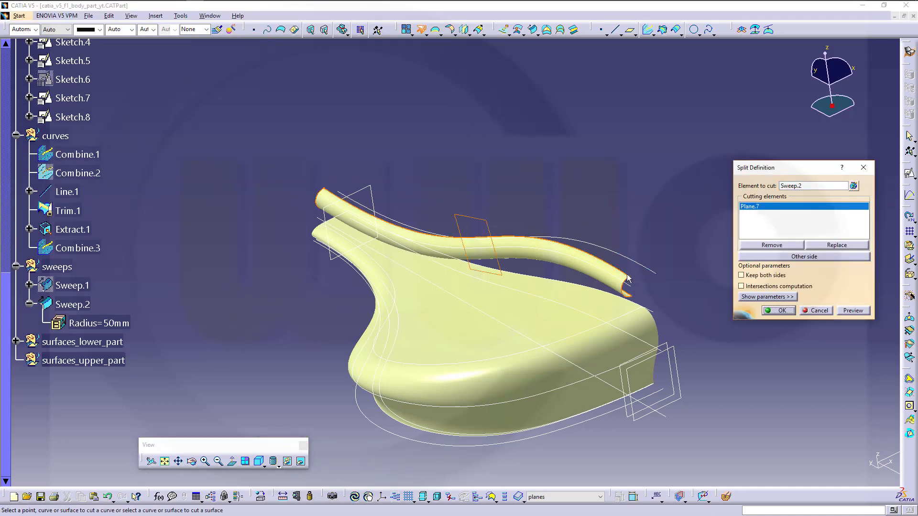
left_click(781, 311)
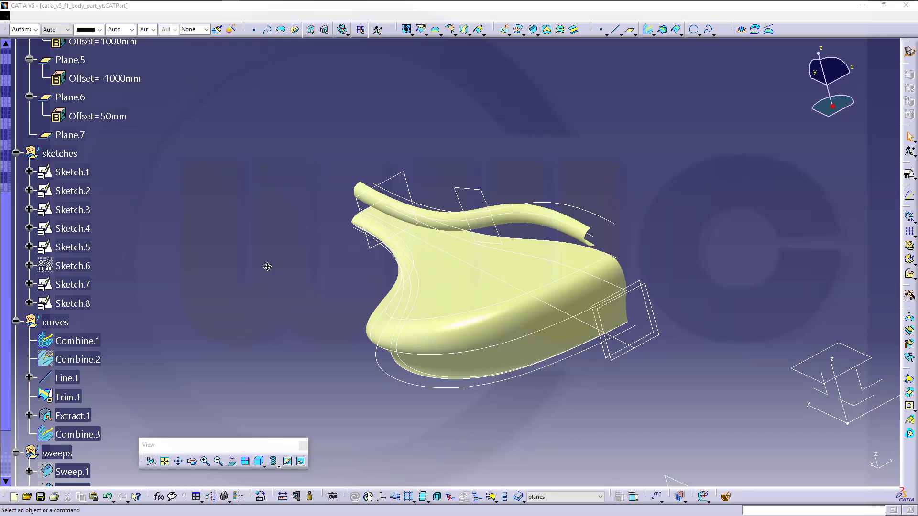
Step: Define a circular limit-curve-and-tangency-surface sweep from the split sweep's long edge, with Plane.7 as tangency surface and a 150 mm radius
middle_click_drag(267, 266, 335, 340)
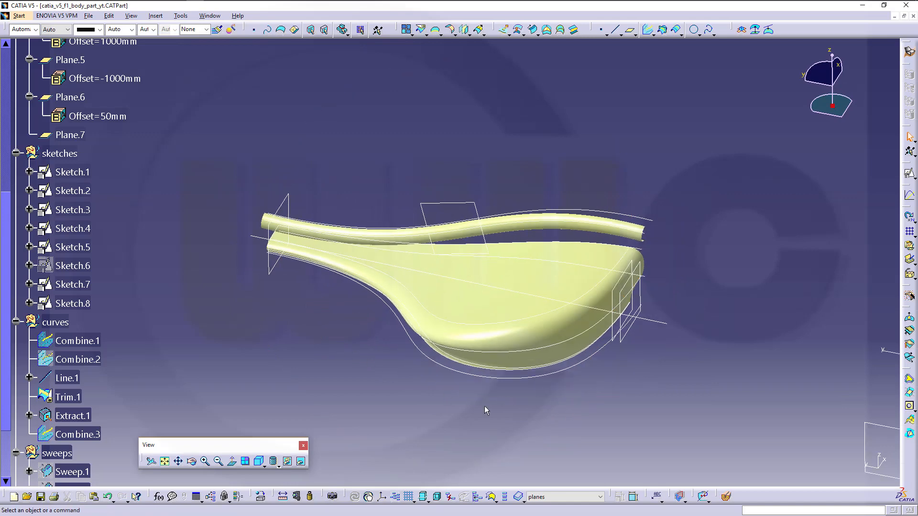
middle_click_drag(490, 260, 478, 222)
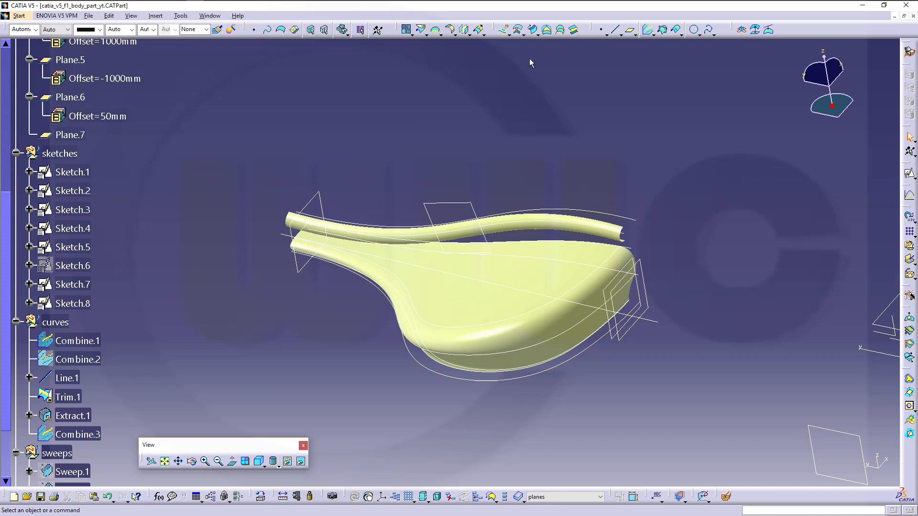
left_click(538, 36)
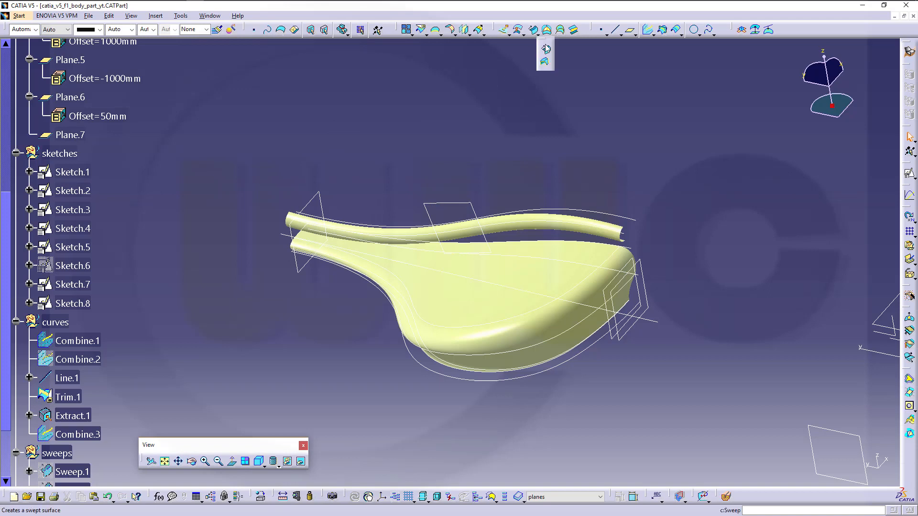
left_click(546, 50)
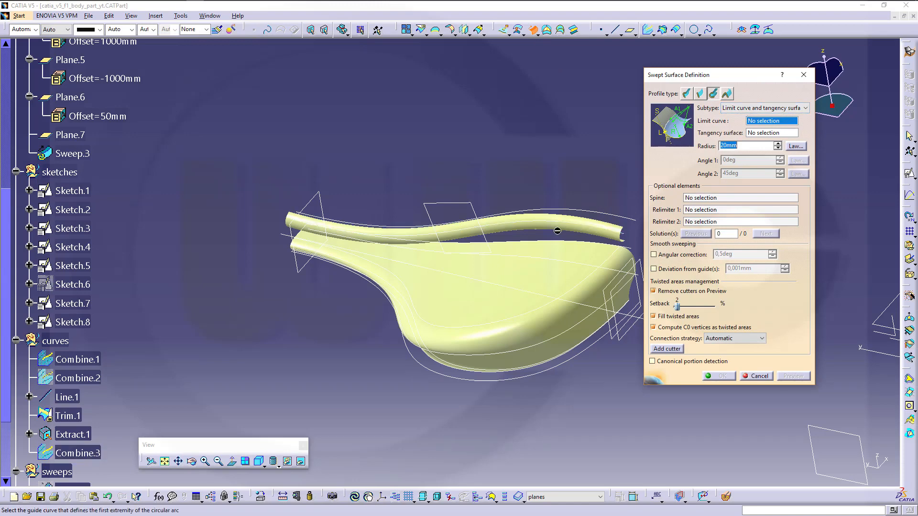
middle_click_drag(558, 231, 421, 259)
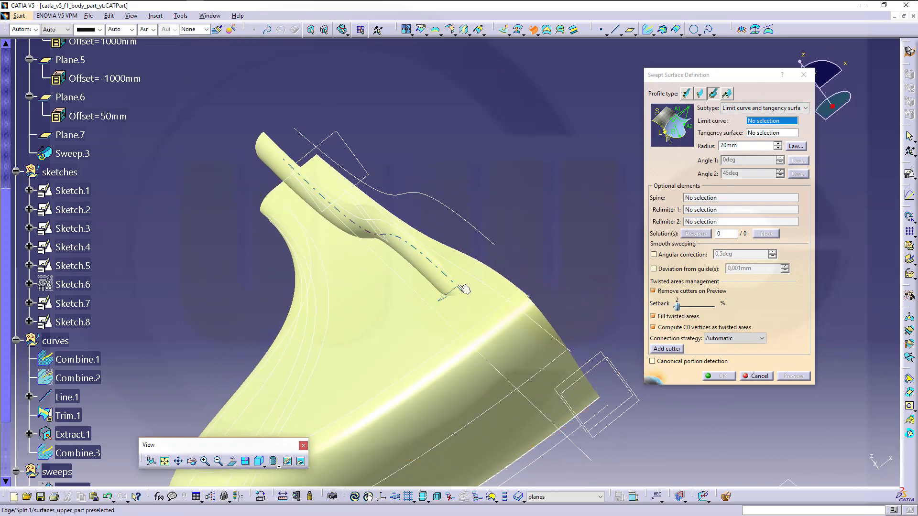
left_click(461, 287)
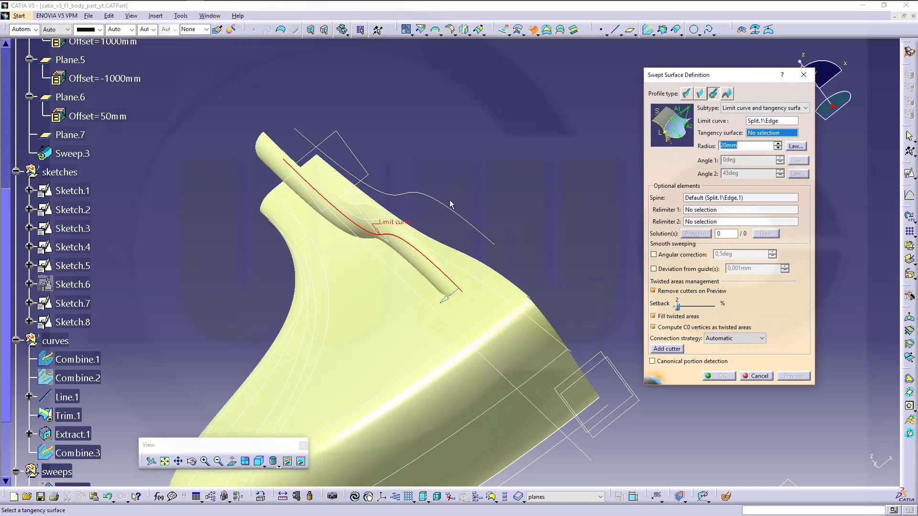
middle_click_drag(444, 199, 477, 176)
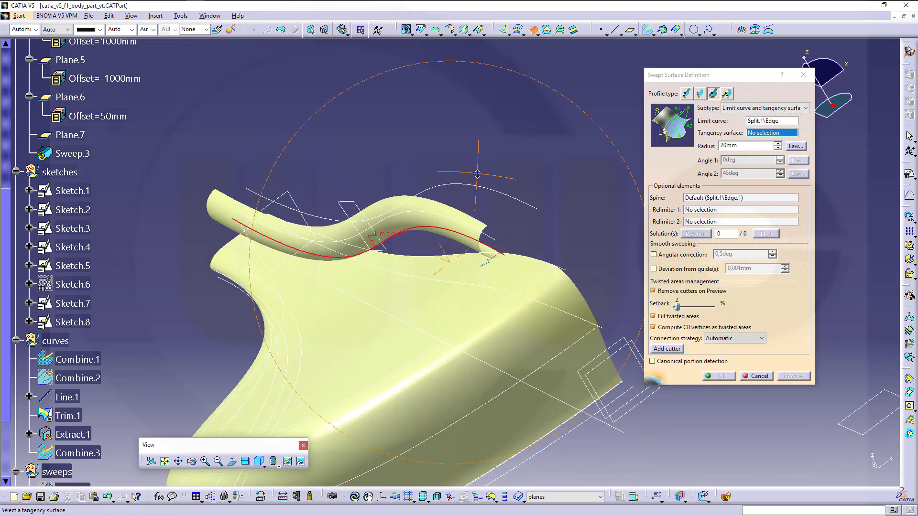
left_click(356, 200)
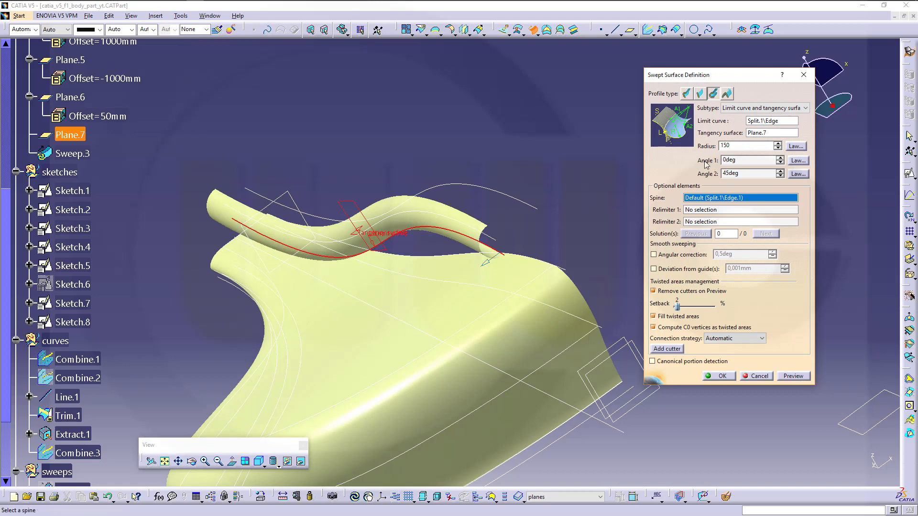
middle_click_drag(361, 238, 491, 208)
left_click(798, 378)
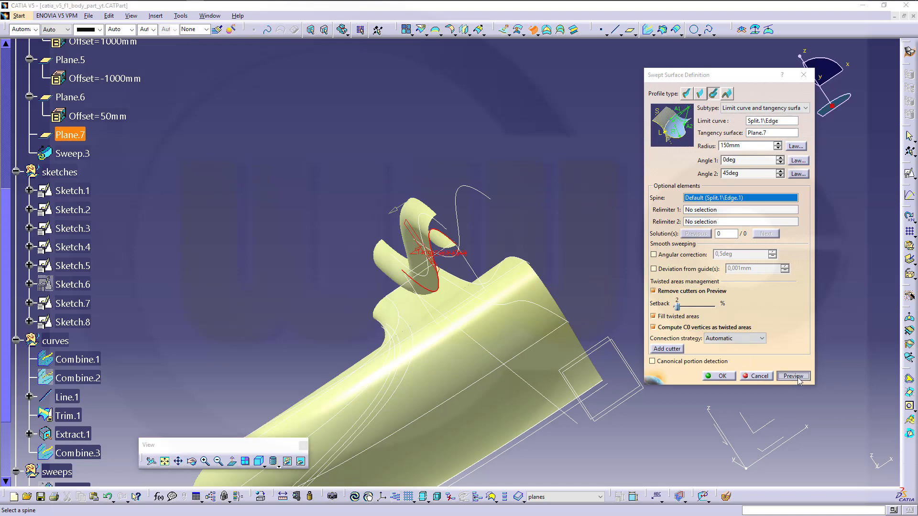
middle_click_drag(464, 255, 609, 285)
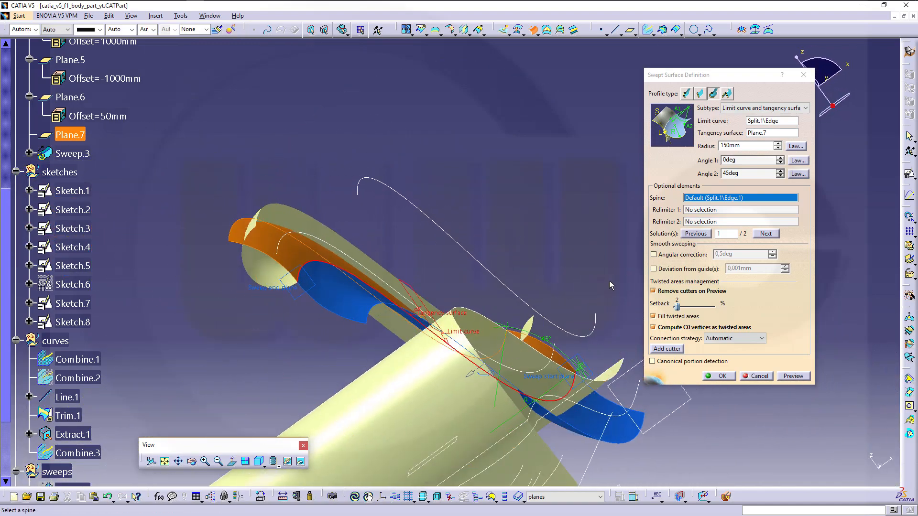
Step: Try the circular sweep with Angle 2 at 90 degrees and the second solution
left_click(745, 173)
key("Return")
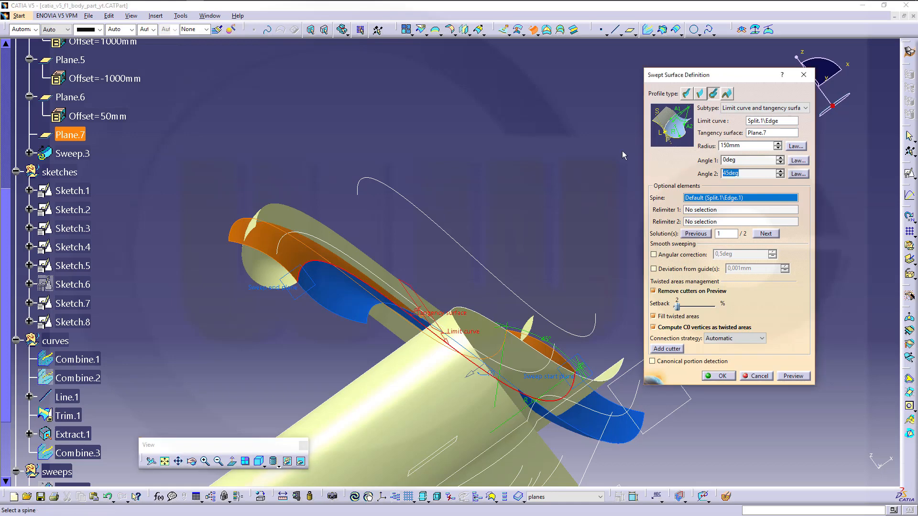
key("Tab")
left_click(799, 376)
middle_click_drag(354, 188, 540, 234)
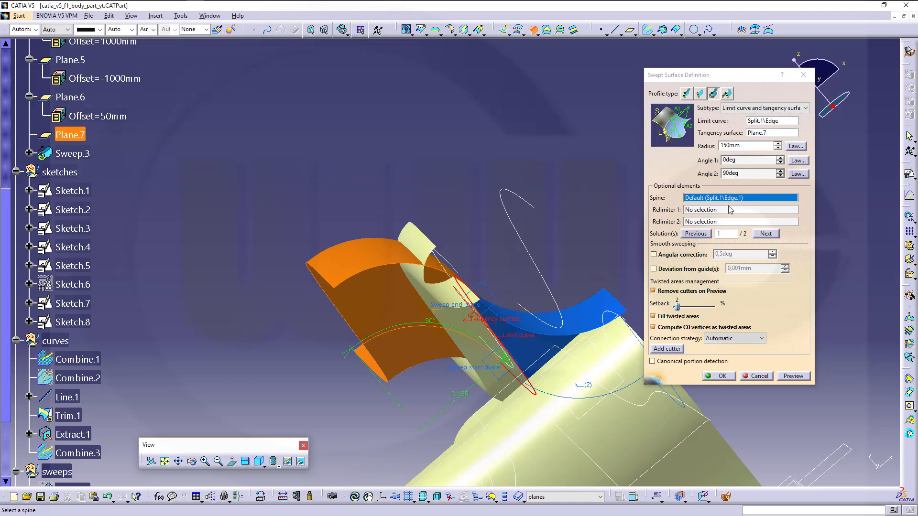
left_click(767, 234)
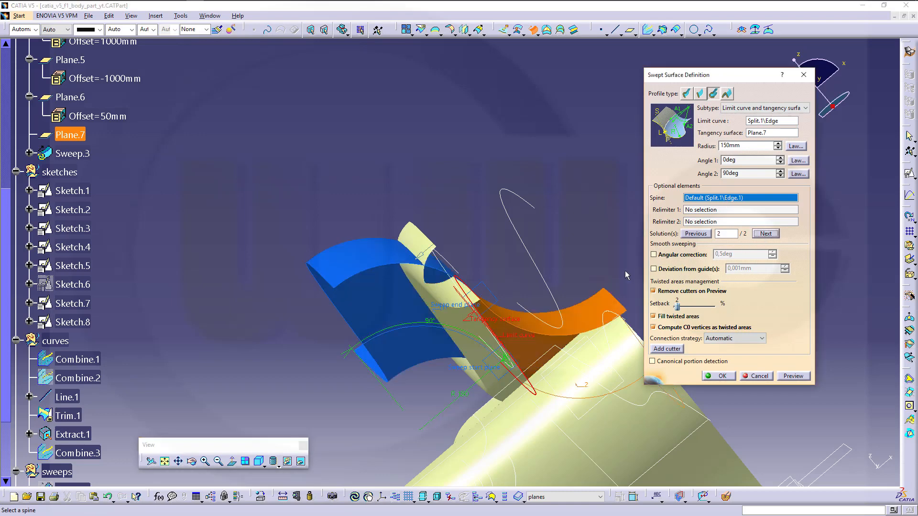
mouse_move(622, 181)
middle_mouse_down()
mouse_move(598, 160)
mouse_move(594, 138)
mouse_move(605, 182)
mouse_move(623, 199)
middle_mouse_up()
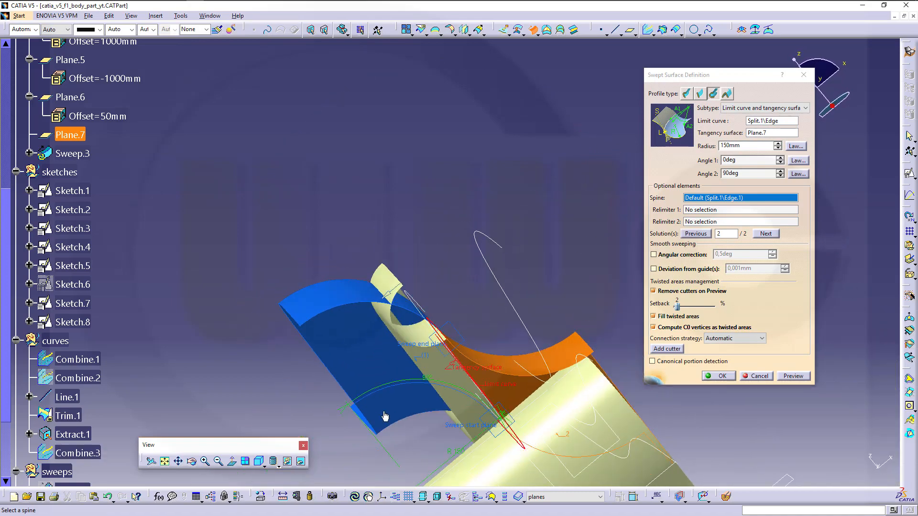
Step: Set the sweep's Angle 2 to -90 degrees and choose solution 1, which curves down toward the lower surface
double_click(746, 174)
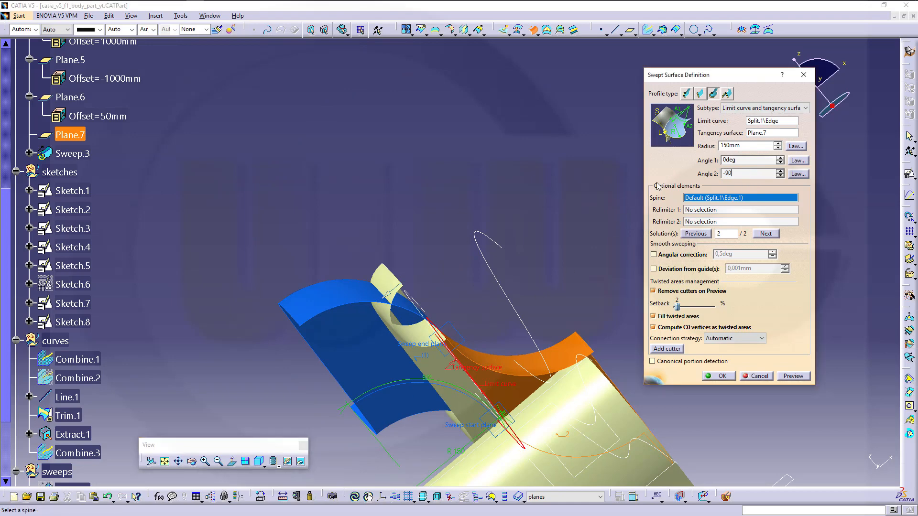
key("Tab")
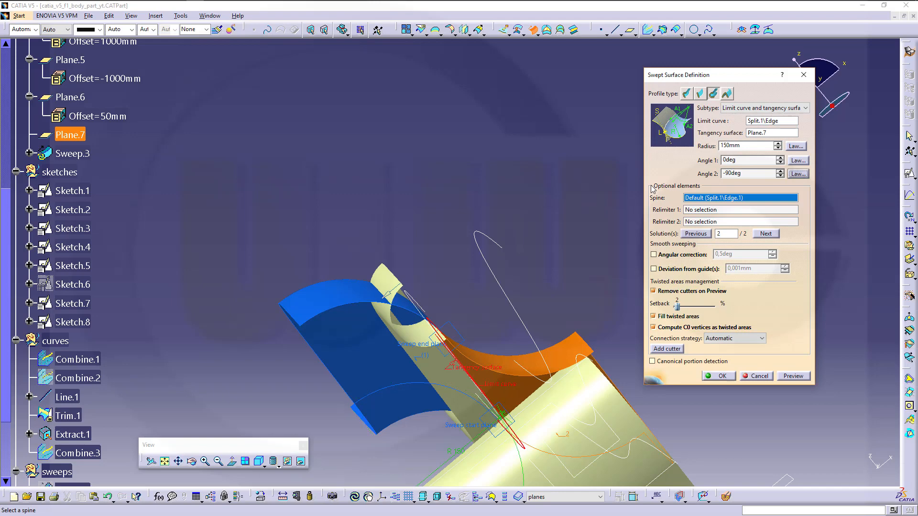
left_click(793, 376)
middle_click_drag(565, 306, 550, 282)
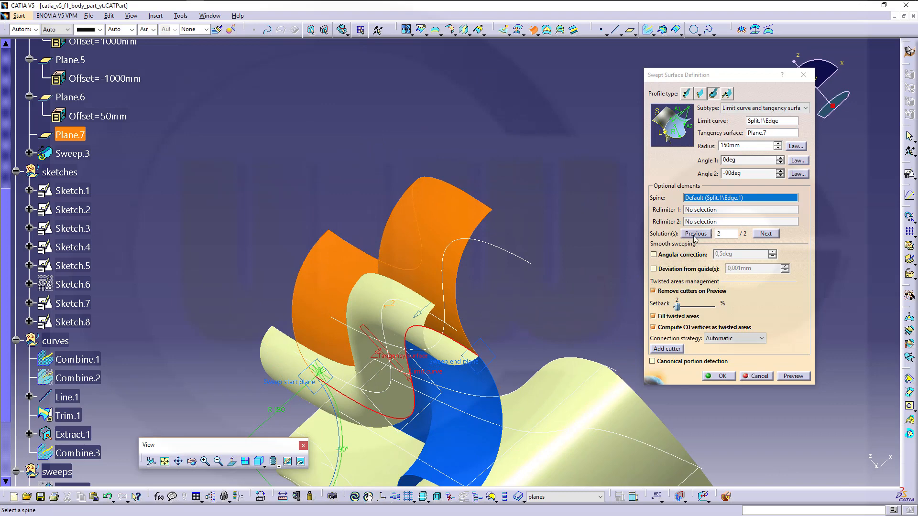
left_click(758, 236)
middle_click_drag(573, 300, 504, 285)
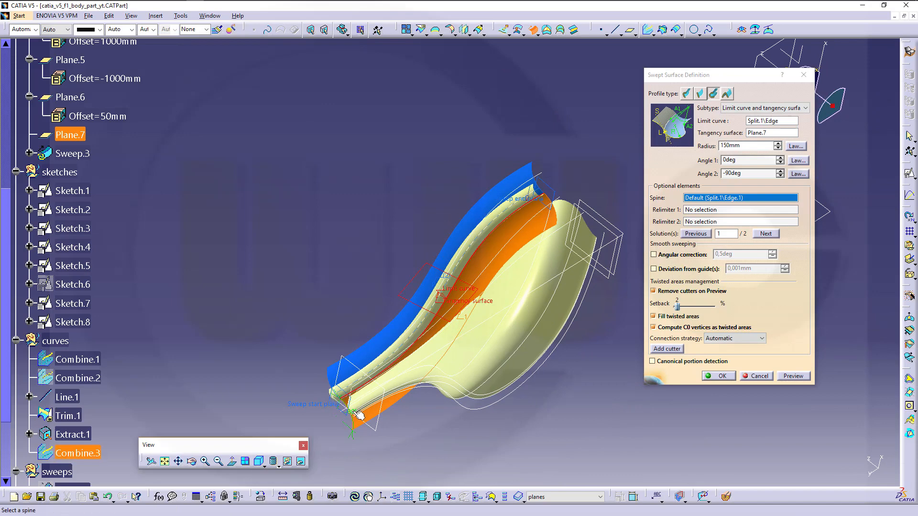
middle_click_drag(569, 242, 575, 305)
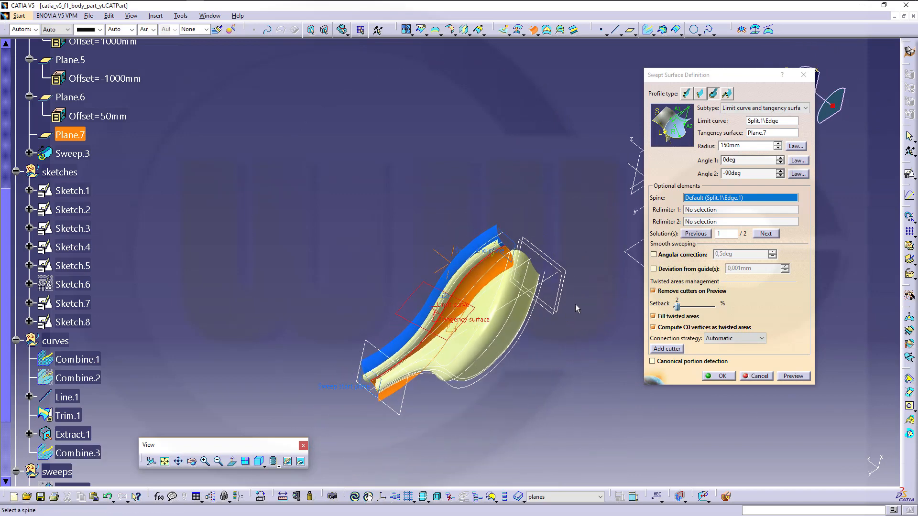
Step: Give the sweep radius an S type law from 150 mm to 20 mm and preview it
left_click(796, 147)
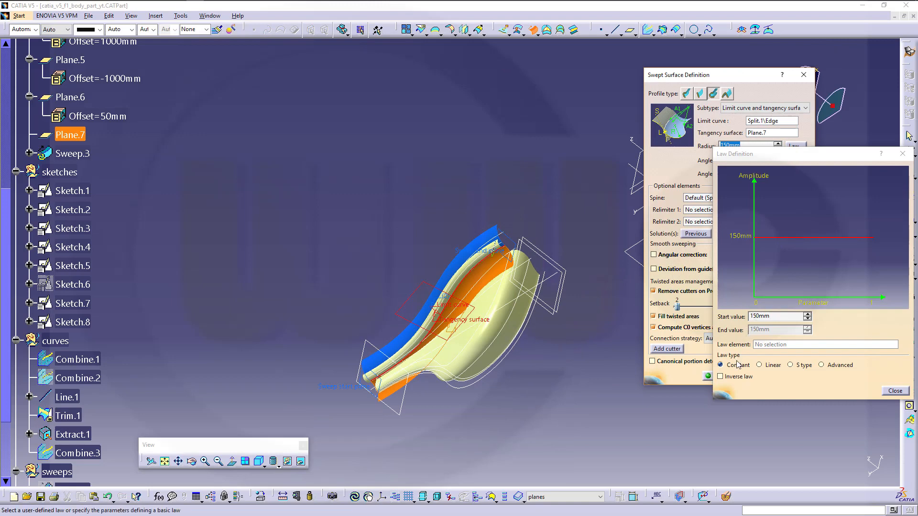
left_click(792, 365)
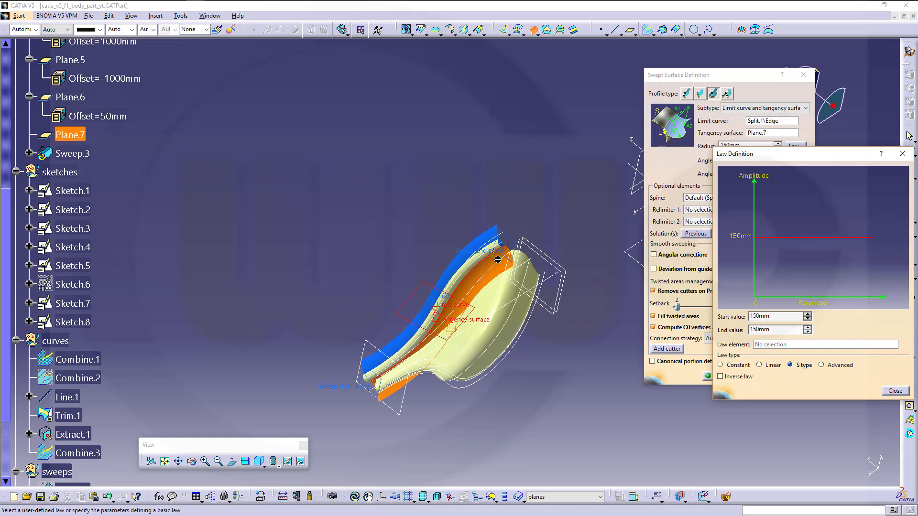
double_click(771, 330)
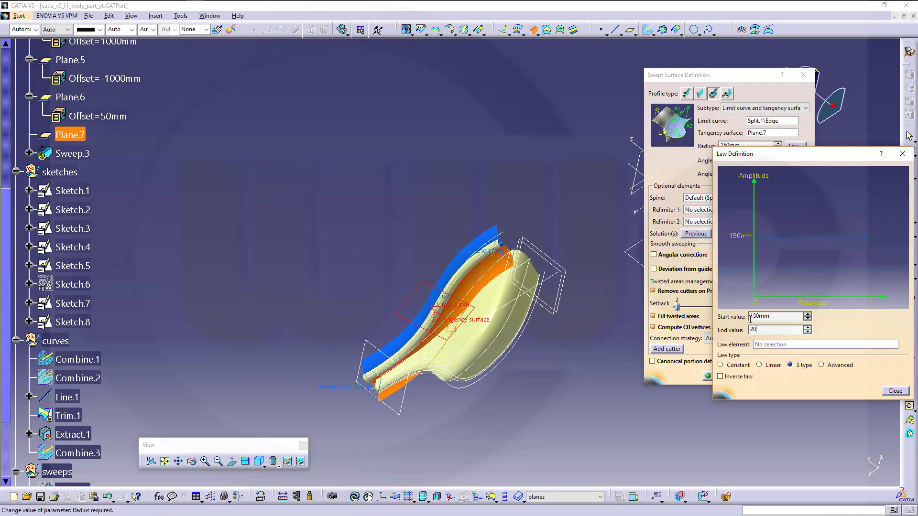
left_click(891, 393)
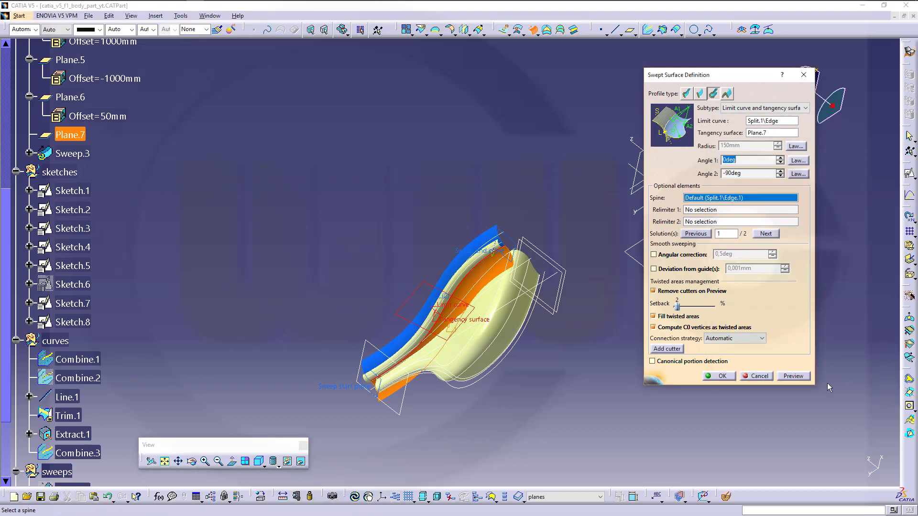
left_click(797, 379)
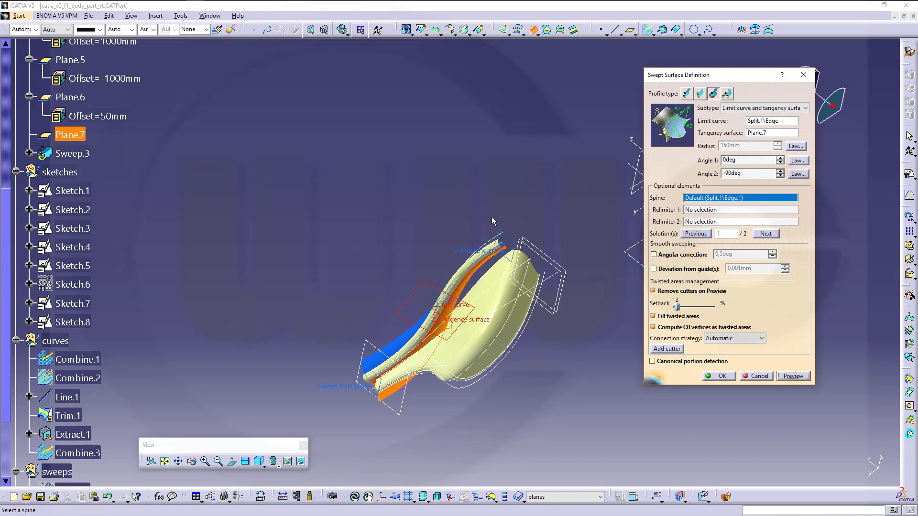
Step: Invert the radius law and preview the sweep, examining its narrow end against the lower surface
left_click(796, 147)
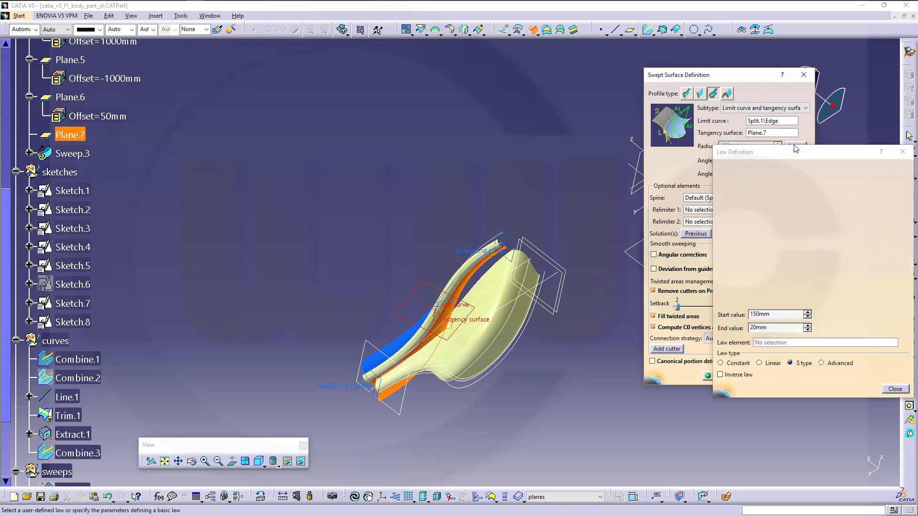
left_click(721, 375)
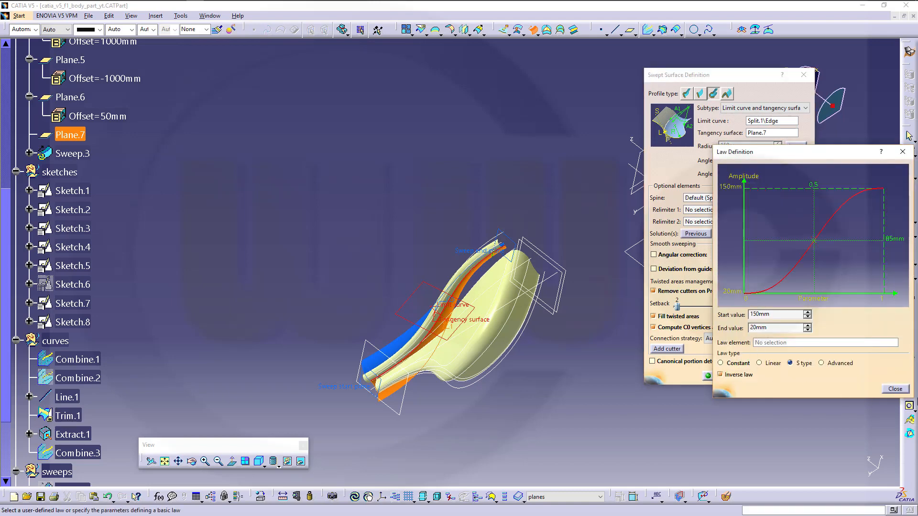
left_click(895, 389)
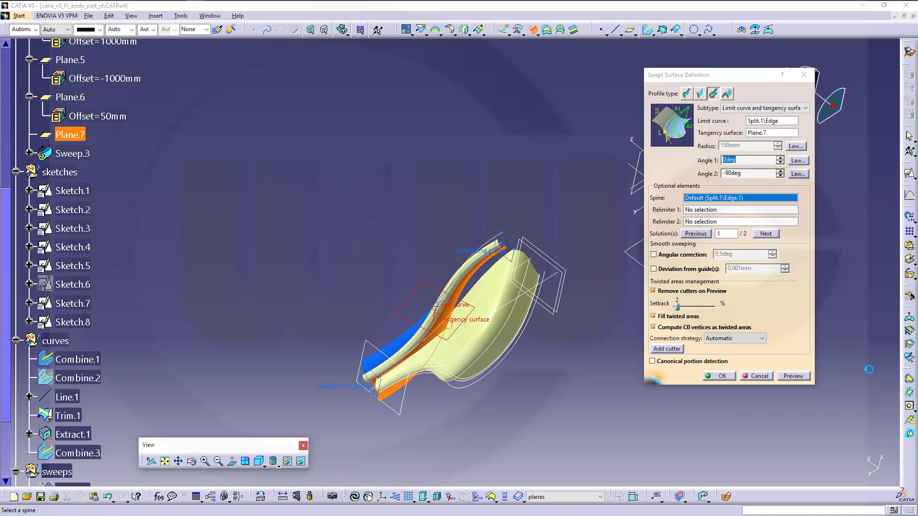
left_click(784, 378)
middle_click_drag(392, 320, 489, 201)
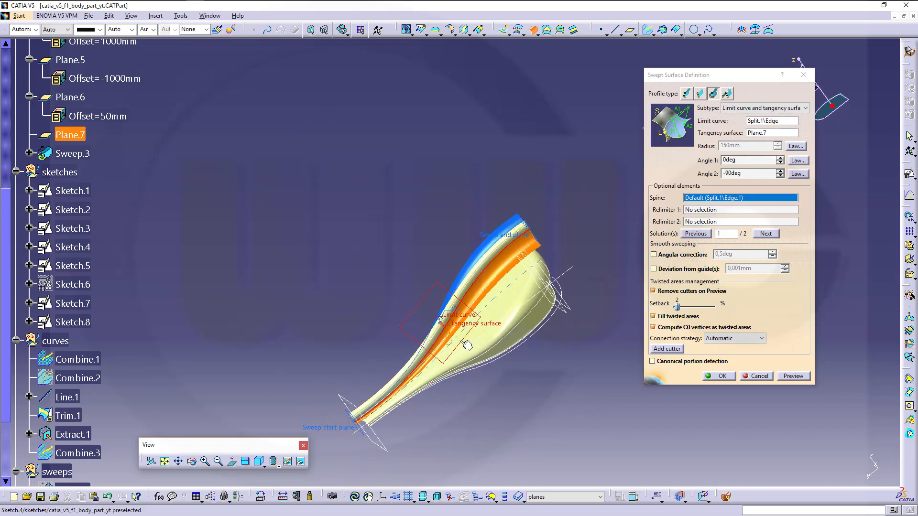
middle_click_drag(468, 345, 442, 191)
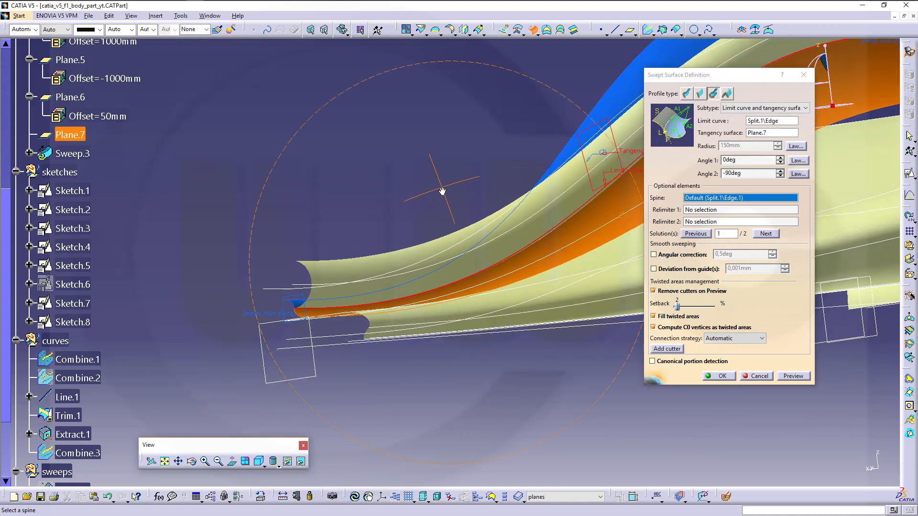
middle_click_drag(458, 266, 477, 211)
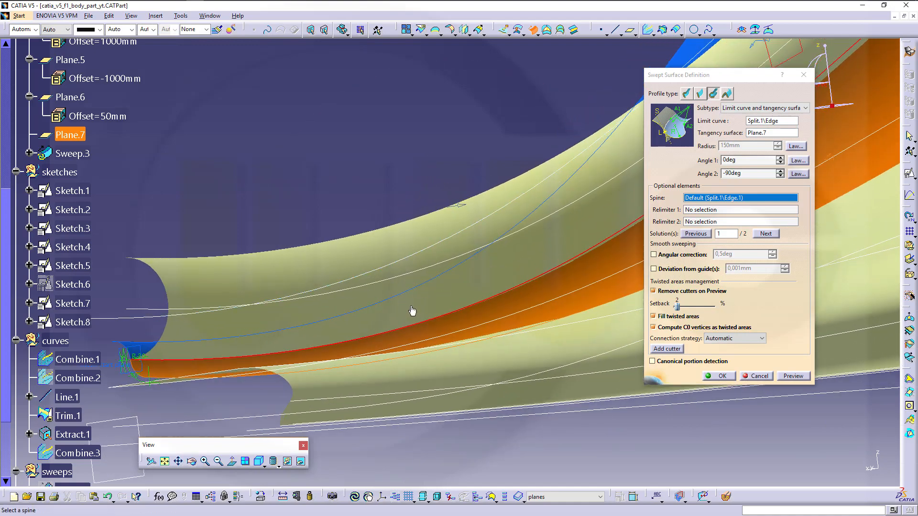
mouse_move(412, 310)
middle_mouse_down()
mouse_move(415, 234)
mouse_move(426, 261)
mouse_move(365, 312)
middle_mouse_up()
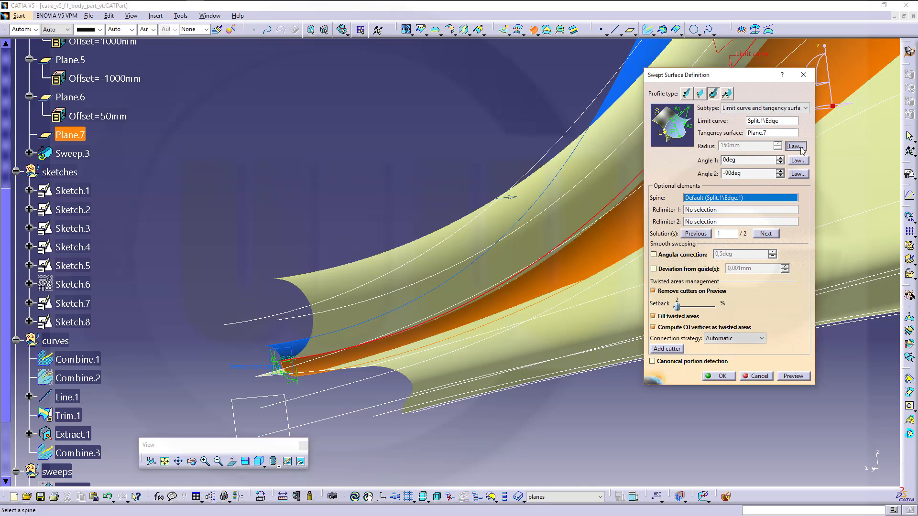
Step: Set the radius law's end value to 10 mm and create the circular sweep
left_click(797, 146)
double_click(773, 331)
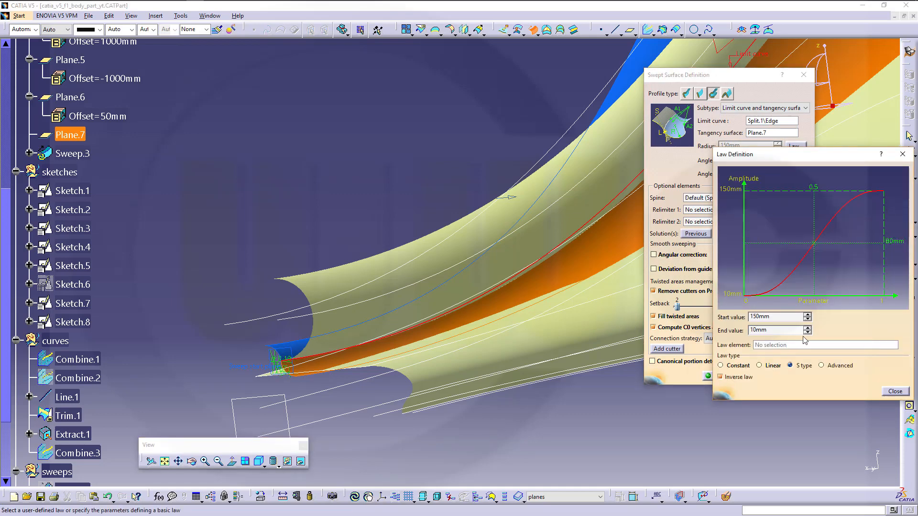
left_click(895, 392)
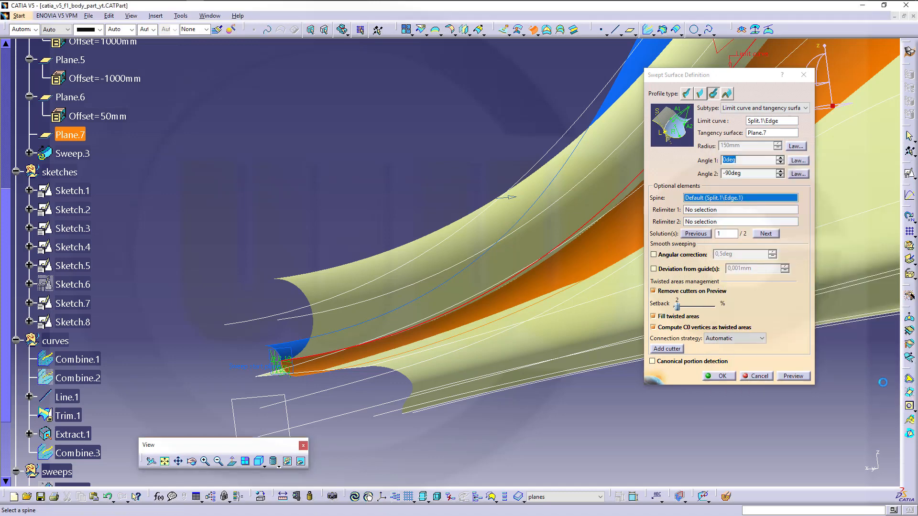
left_click(793, 376)
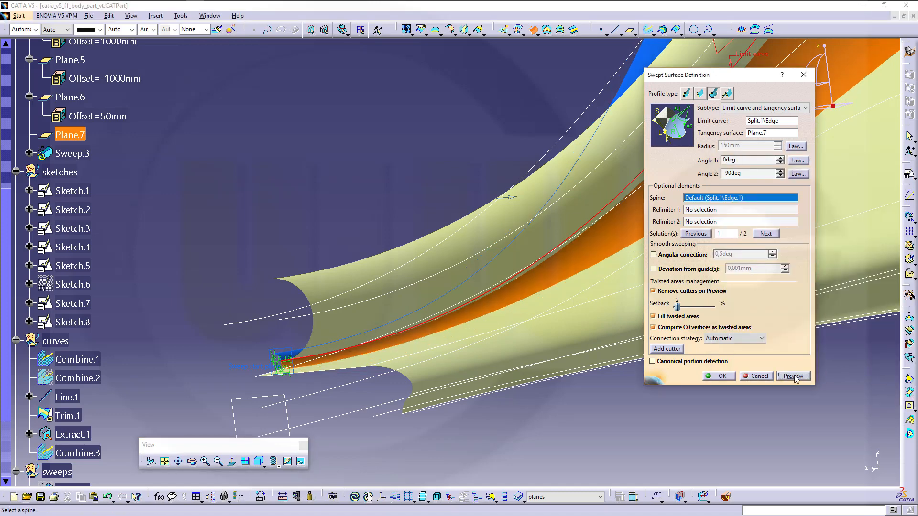
left_click(721, 376)
middle_click_drag(625, 377, 530, 349)
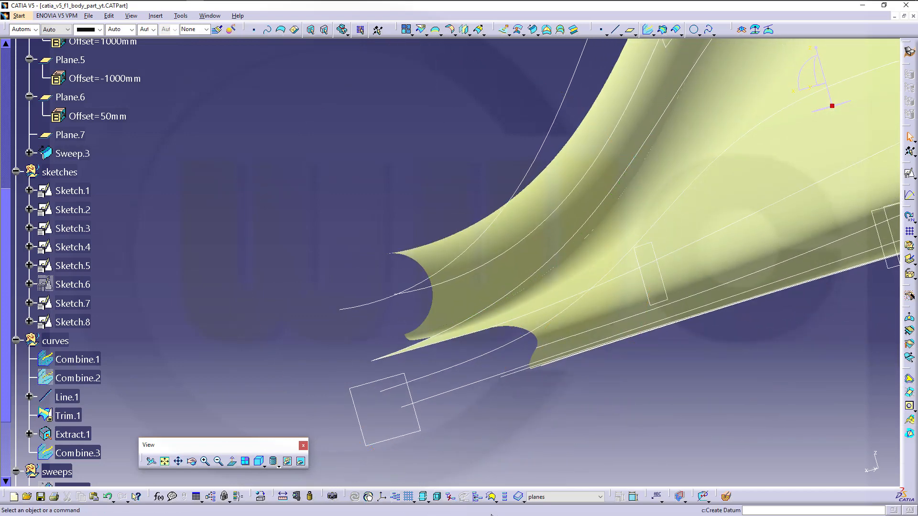
Step: Switch the model's display mode to shading with edges
left_click(278, 467)
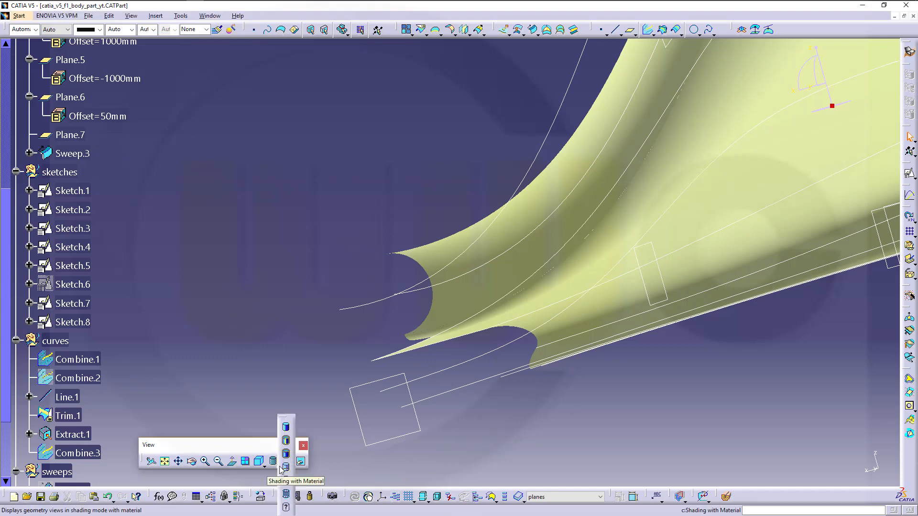
left_click(287, 439)
mouse_move(441, 375)
middle_mouse_down()
mouse_move(498, 381)
mouse_move(523, 359)
mouse_move(488, 323)
mouse_move(602, 318)
mouse_move(609, 351)
mouse_move(485, 330)
mouse_move(438, 335)
mouse_move(453, 324)
mouse_move(392, 295)
mouse_move(453, 316)
mouse_move(567, 298)
mouse_move(558, 358)
mouse_move(555, 285)
mouse_move(577, 273)
mouse_move(594, 237)
mouse_move(374, 254)
mouse_move(432, 285)
mouse_move(433, 268)
middle_mouse_up()
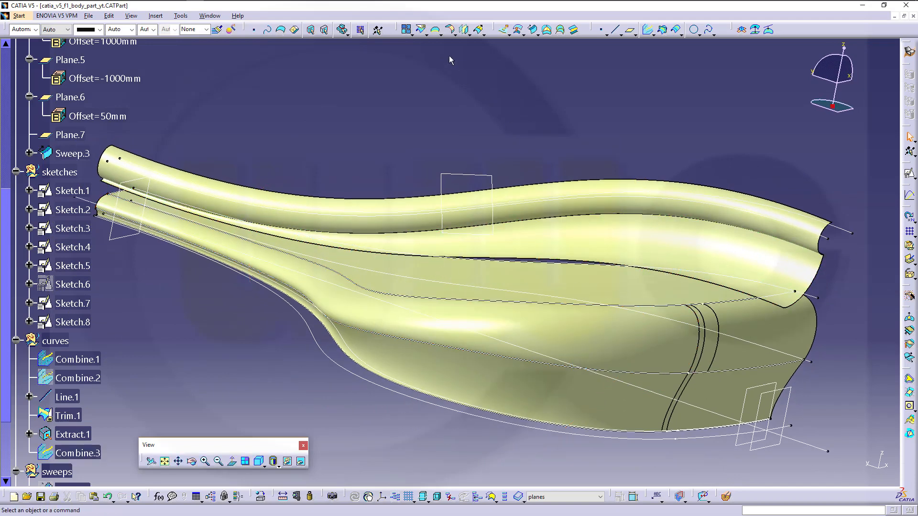
Step: Move Sweep.3 from the planes set to the last position of the surfaces_upper_part geometrical set
scroll(144, 363, "down", 4)
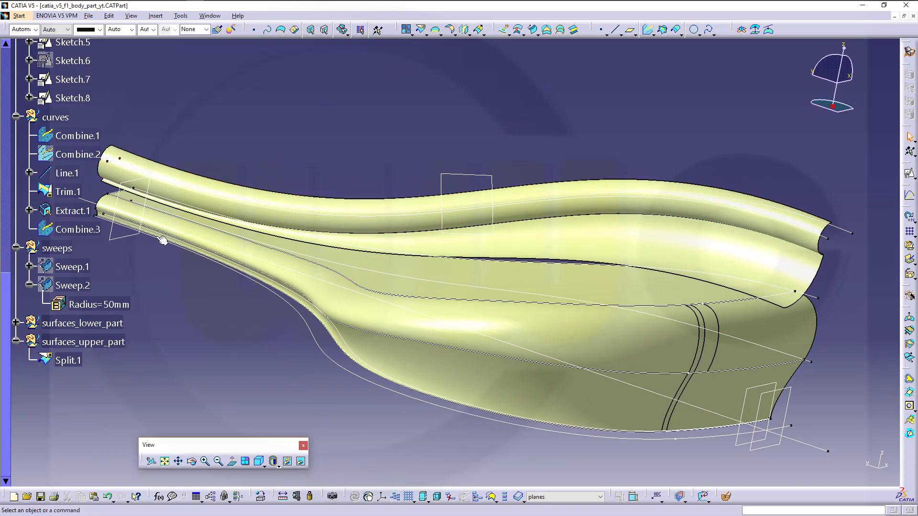
scroll(163, 240, "up", 5)
left_click(67, 200)
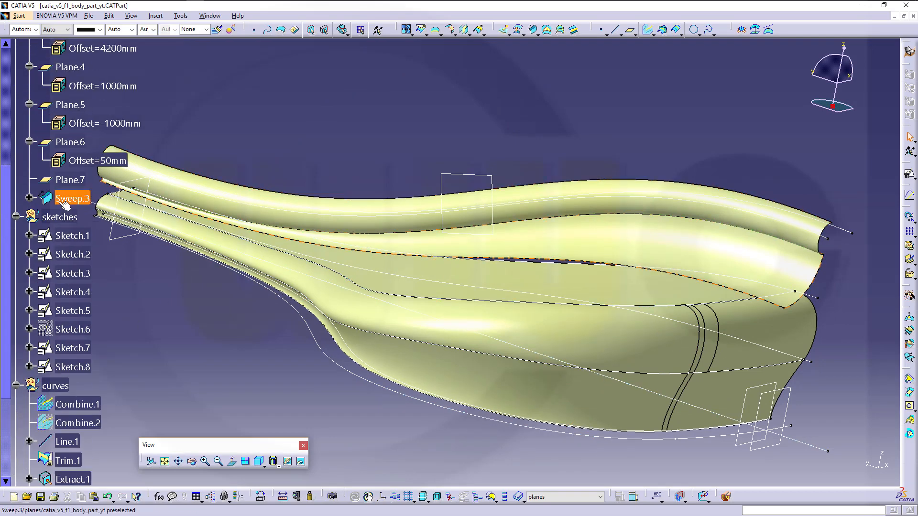
right_click(62, 202)
mouse_move(120, 393)
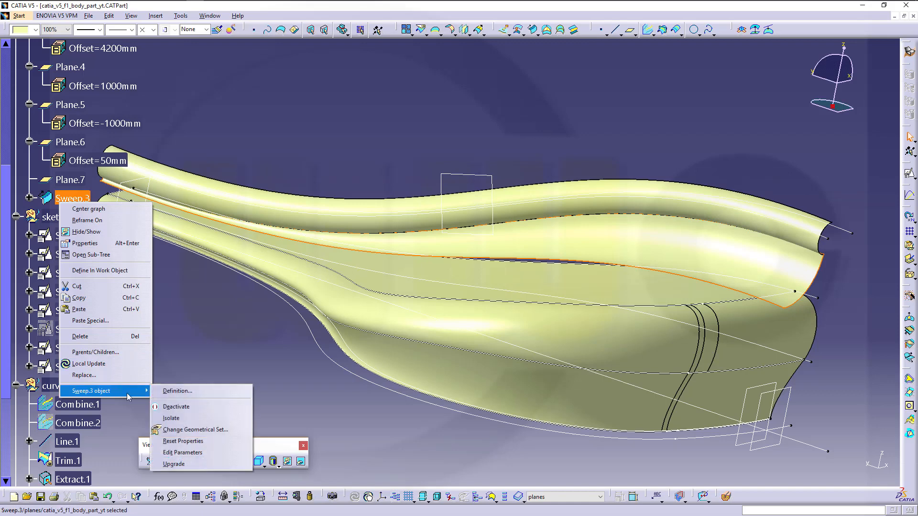
left_click(193, 429)
scroll(168, 381, "down", 4)
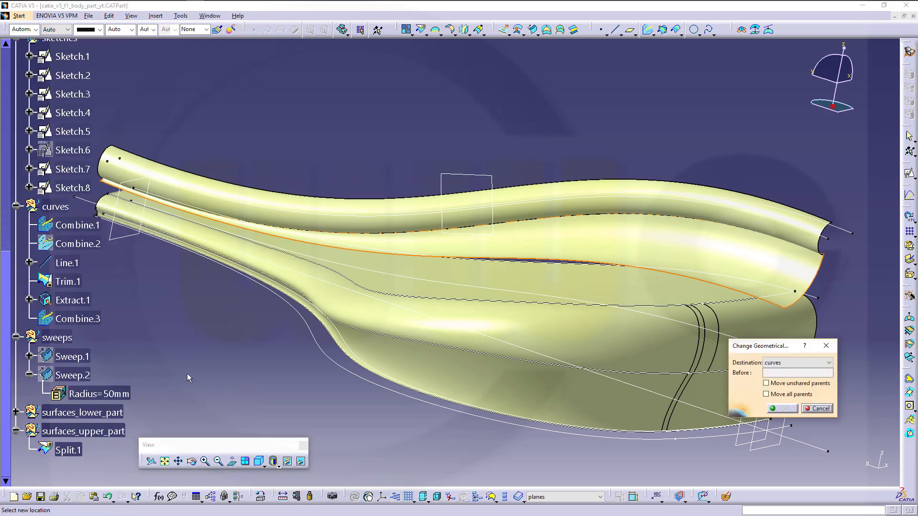
left_click(119, 387)
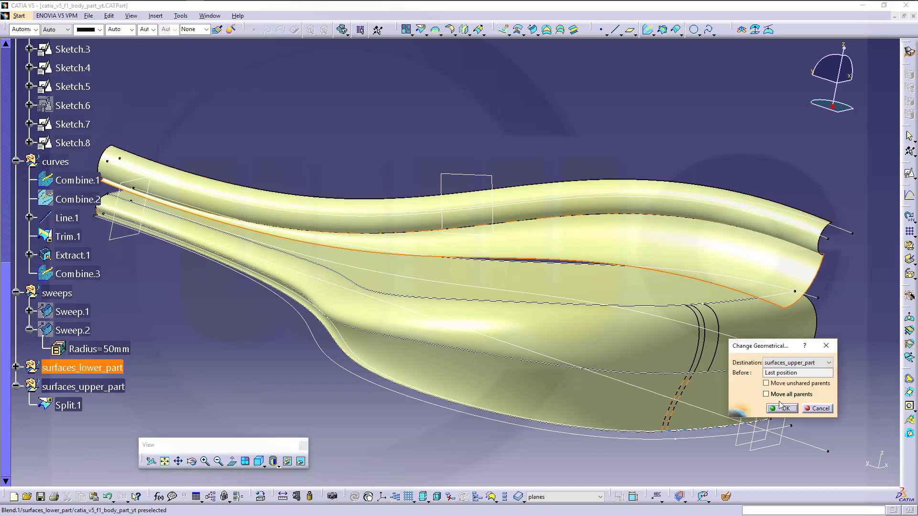
left_click(782, 409)
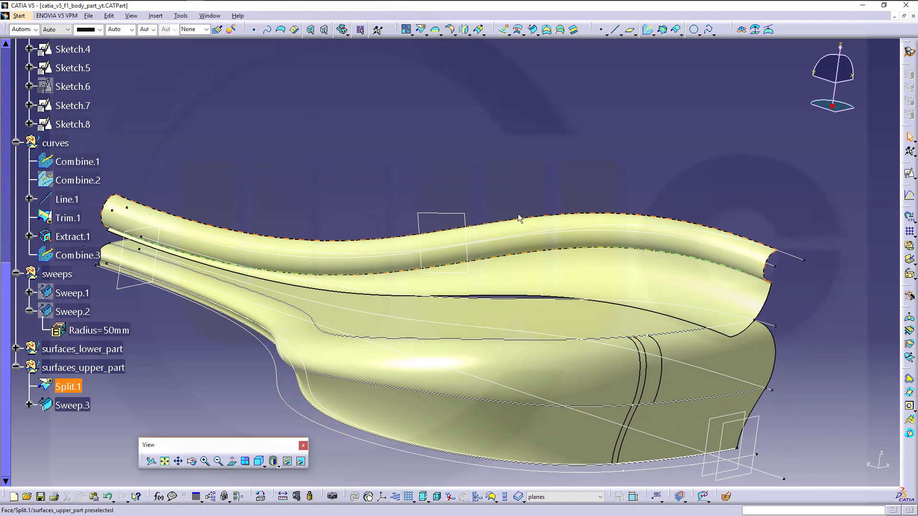
Step: Make surfaces_upper_part the active geometrical set for new features
left_click(83, 366)
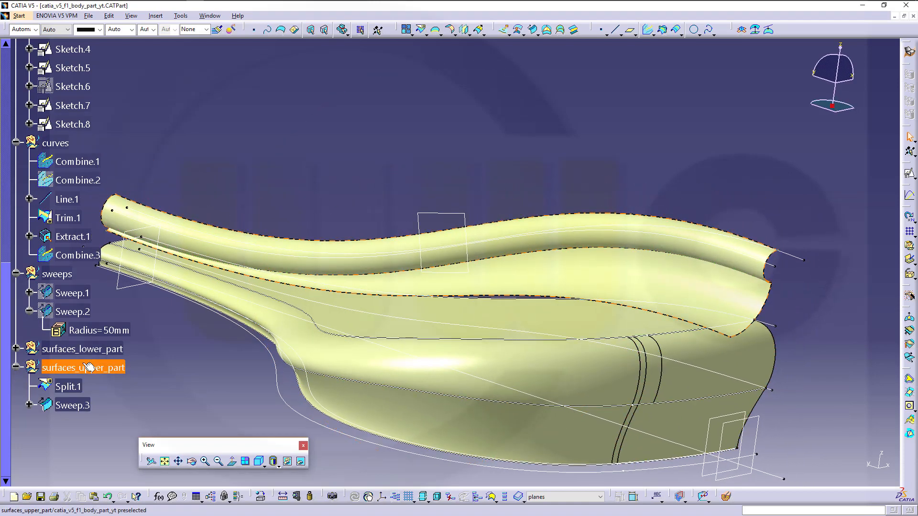
left_click(601, 498)
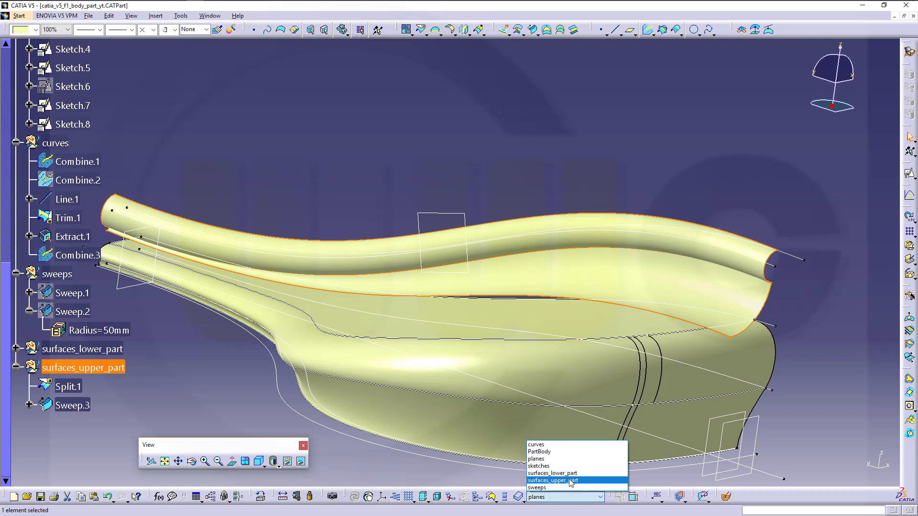
left_click(555, 481)
left_click(530, 172)
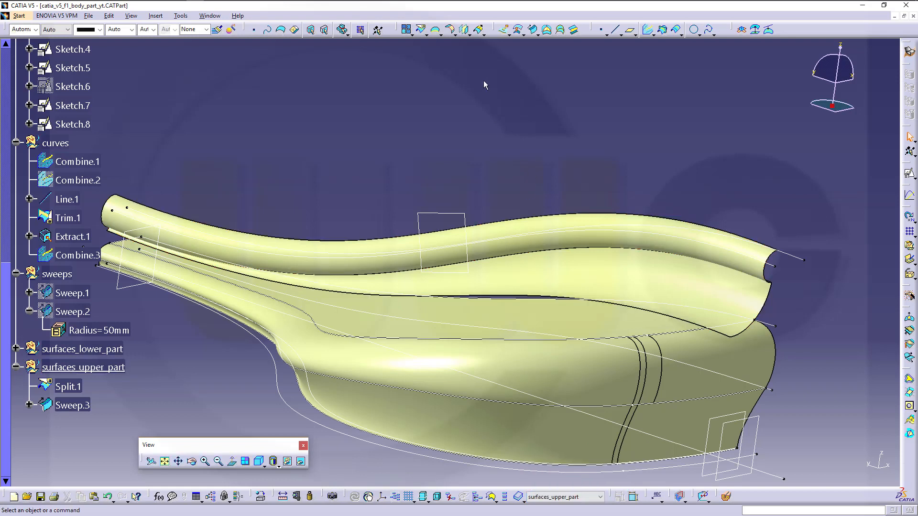
Step: Preview a 150 mm circular sweep using Sweep.3's lower edge as limit curve and Sweep.3 as tangency surface
left_click(534, 30)
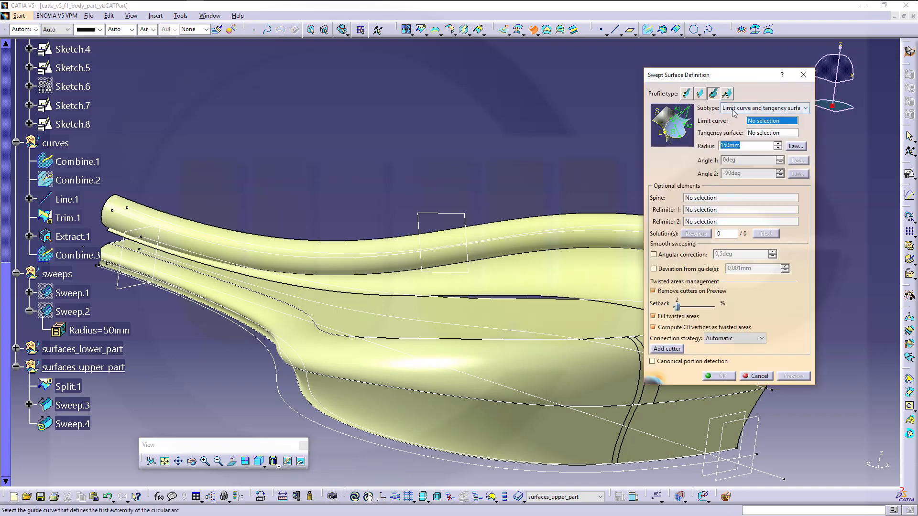
middle_click_drag(591, 161, 528, 140)
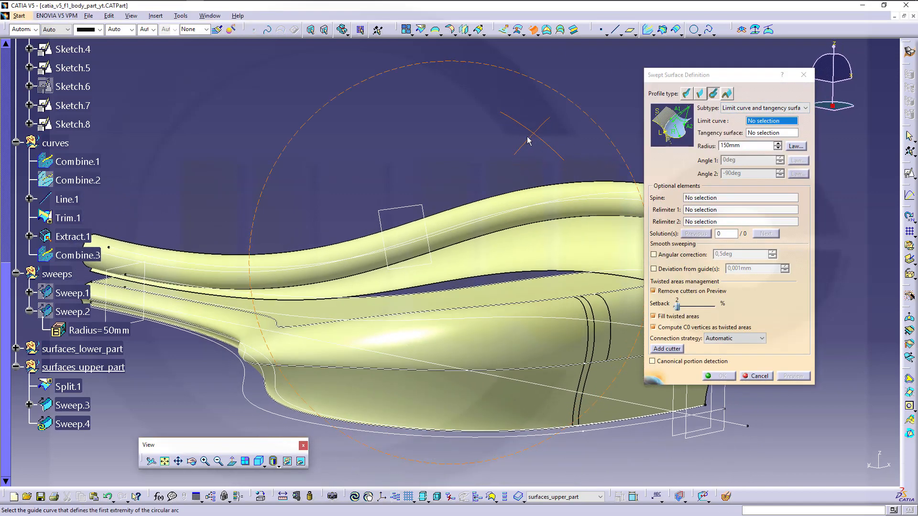
left_click(466, 284)
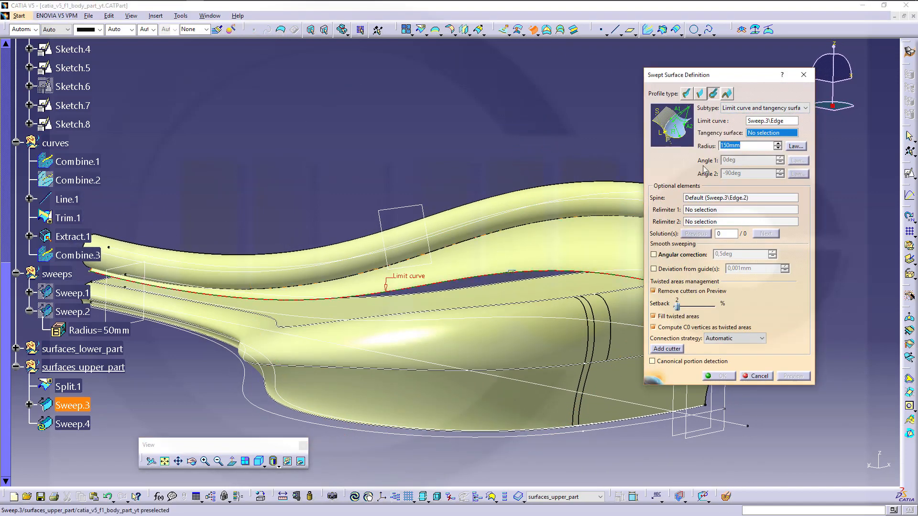
left_click(557, 248)
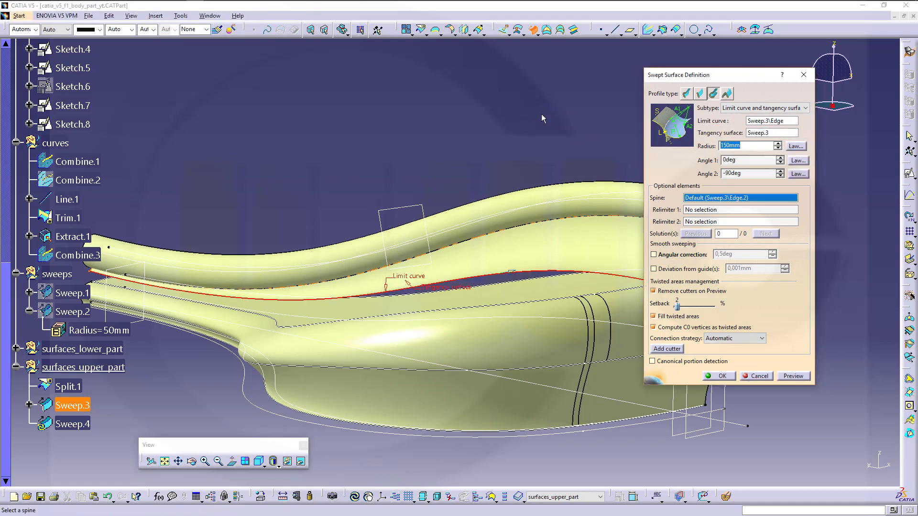
middle_click_drag(541, 114, 496, 135)
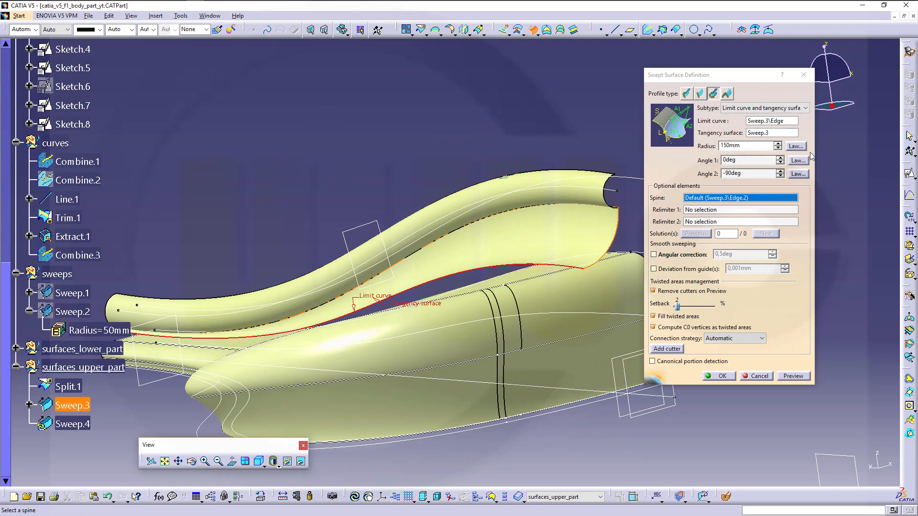
middle_click_drag(564, 143, 535, 138)
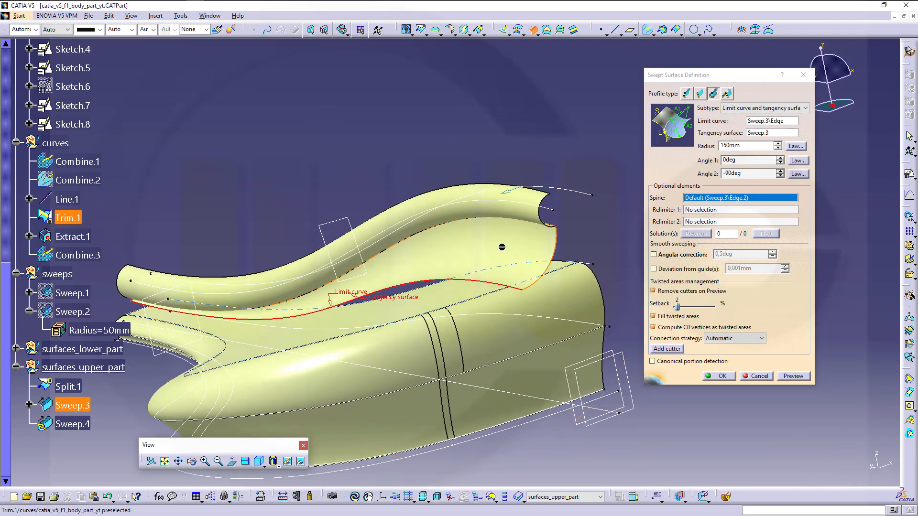
left_click(794, 376)
mouse_move(632, 307)
middle_mouse_down()
mouse_move(598, 333)
mouse_move(675, 325)
mouse_move(605, 285)
mouse_move(654, 254)
mouse_move(557, 265)
mouse_move(428, 301)
mouse_move(370, 275)
mouse_move(392, 287)
middle_mouse_up()
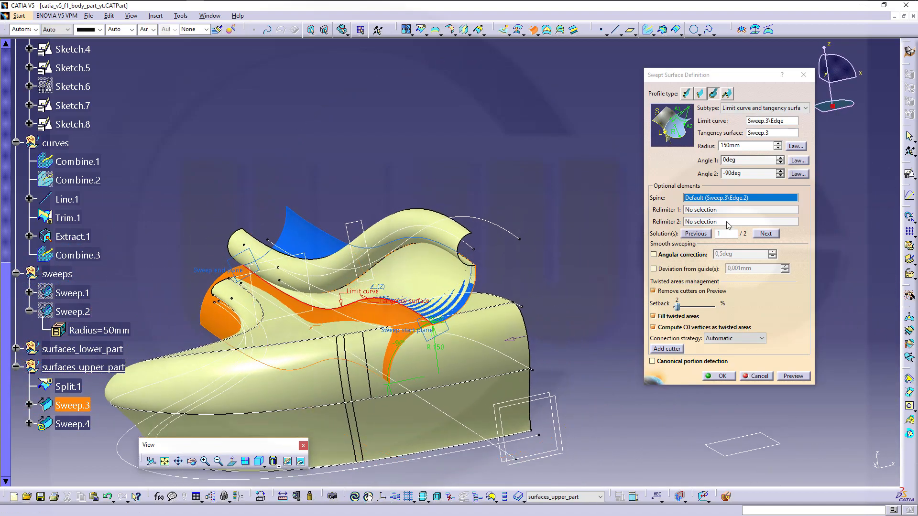
Step: Give the sweep radius an S type law from 20 mm to 100 mm and create the circular sweep
left_click(795, 146)
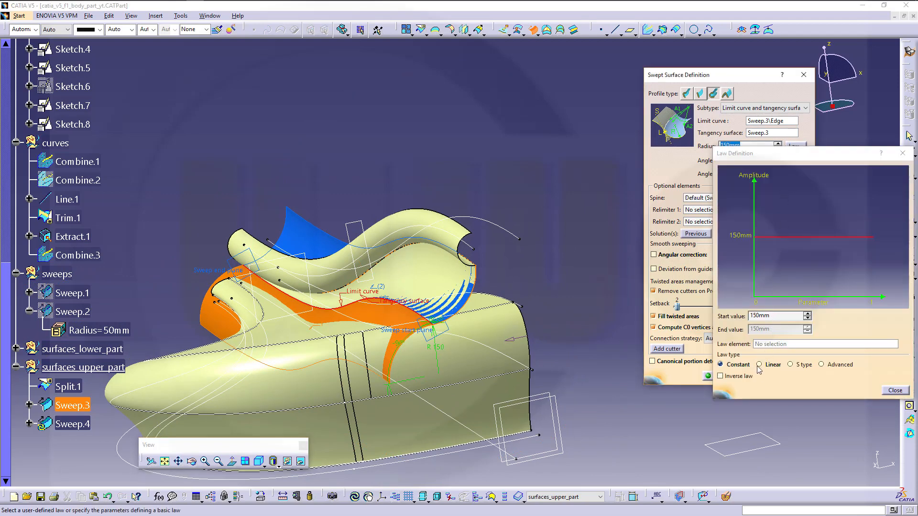
left_click(791, 365)
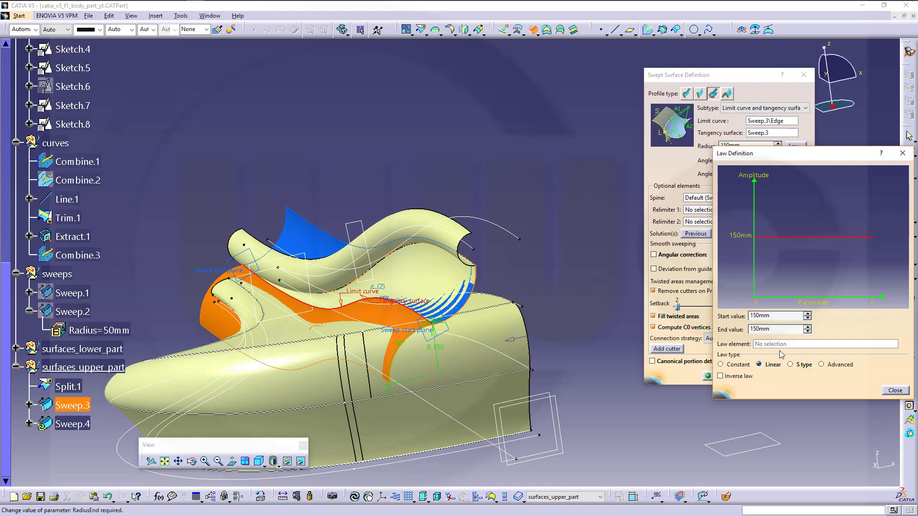
double_click(786, 316)
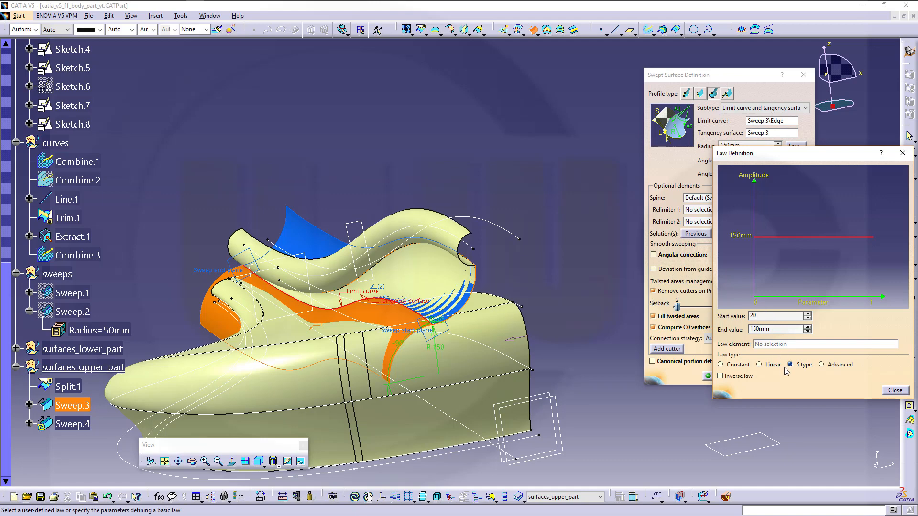
key("Tab")
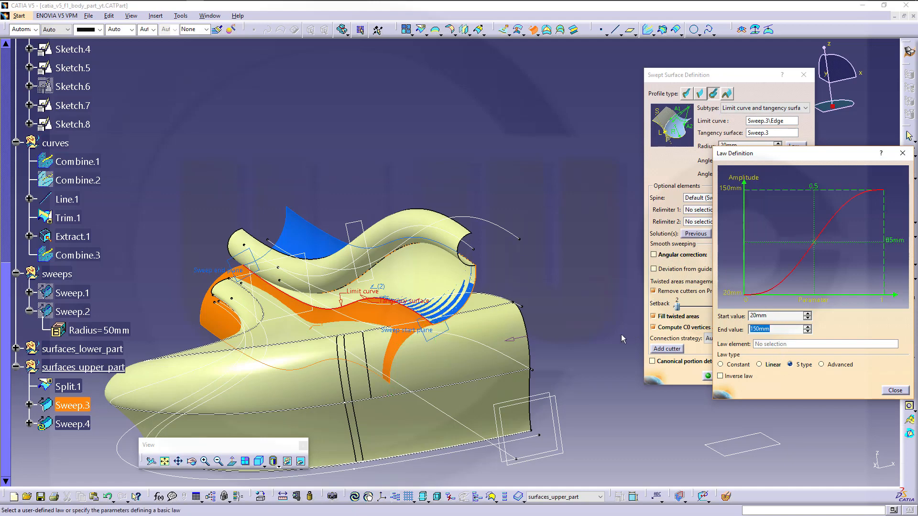
type("100")
key("Tab")
left_click(895, 390)
left_click(794, 376)
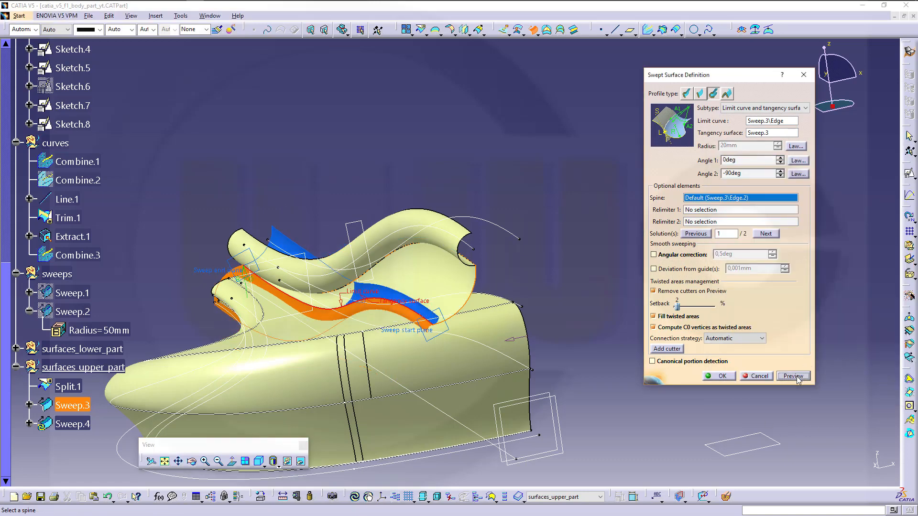
middle_click_drag(486, 317, 536, 343)
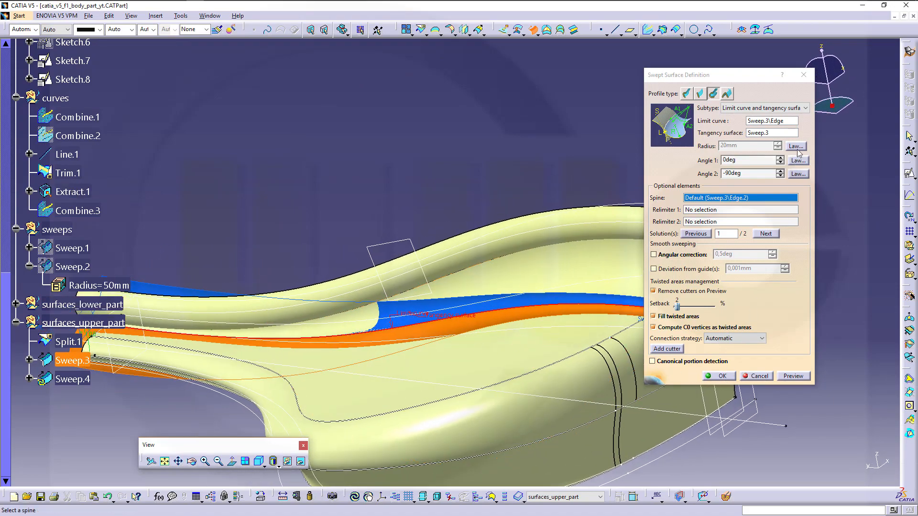
left_click(720, 376)
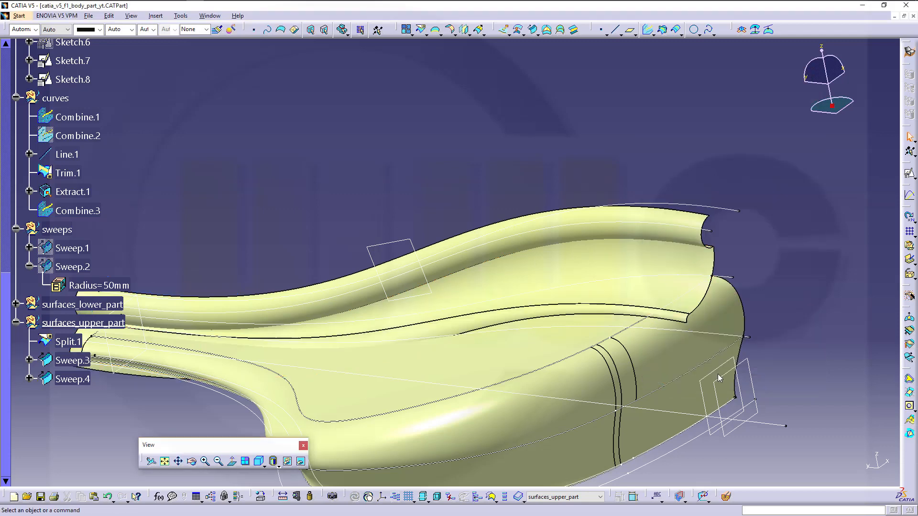
Step: Reverse Sweep.4's radius variation by setting Radius to 100 mm and Radius End to 20 mm
left_click(29, 379)
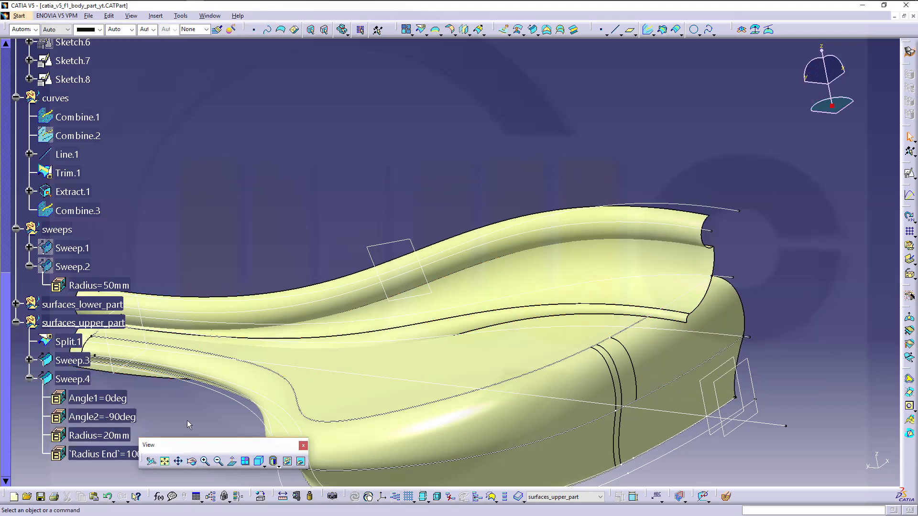
middle_click_drag(187, 421, 156, 395)
scroll(125, 410, "down", 2)
scroll(128, 389, "up", 2)
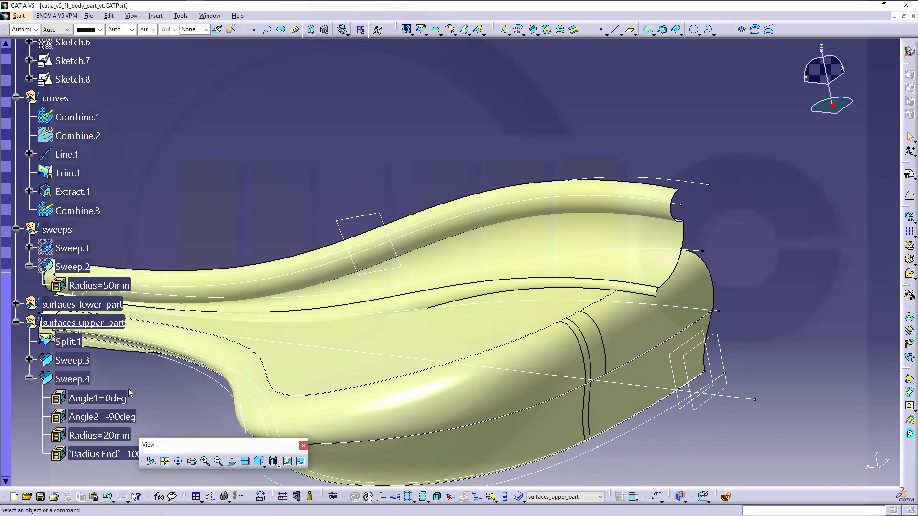
scroll(129, 425, "down", 1)
double_click(116, 391)
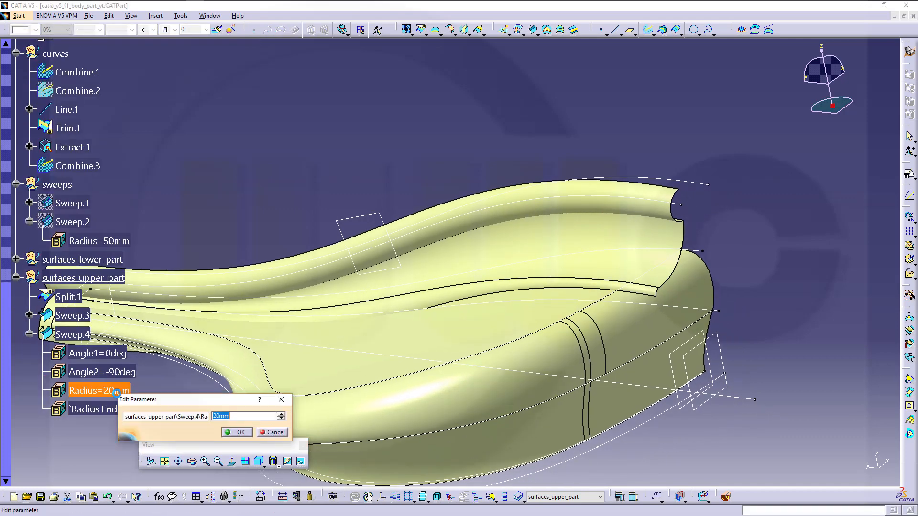
type("100")
left_click(239, 434)
double_click(145, 410)
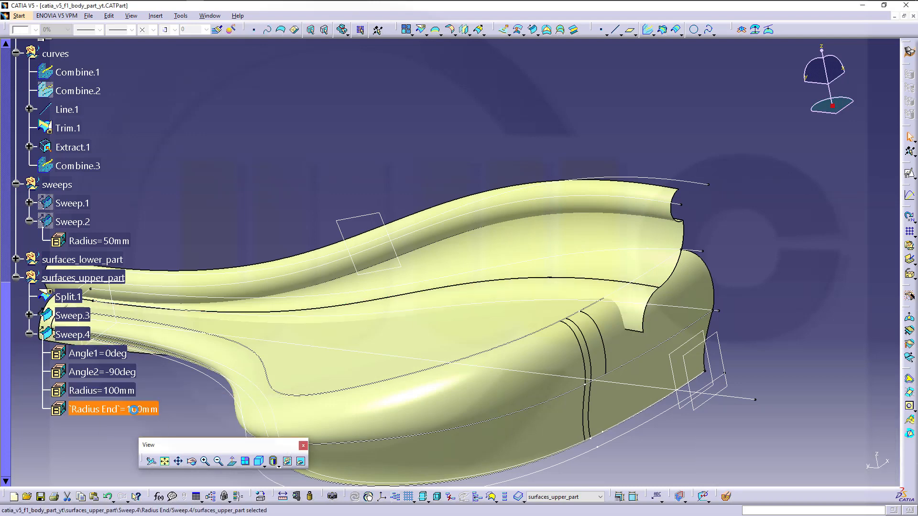
key("Return")
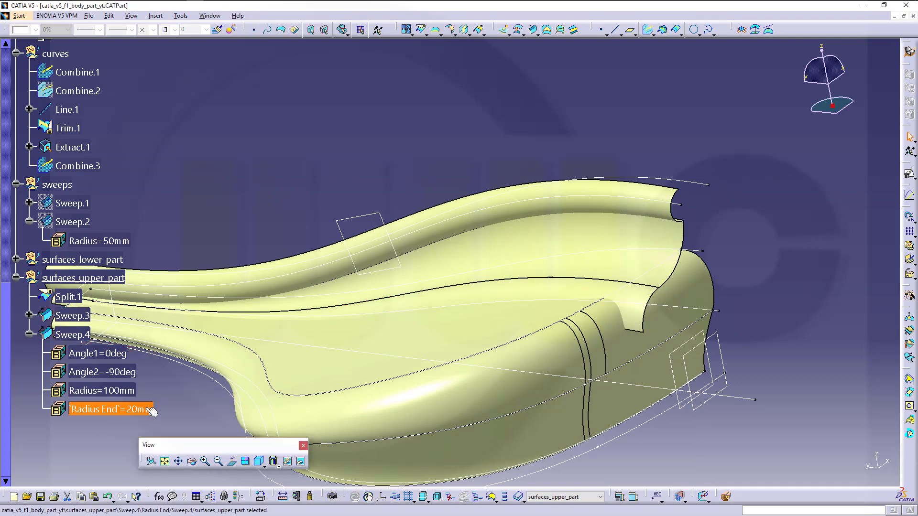
middle_click_drag(327, 309, 440, 264)
left_click(521, 167)
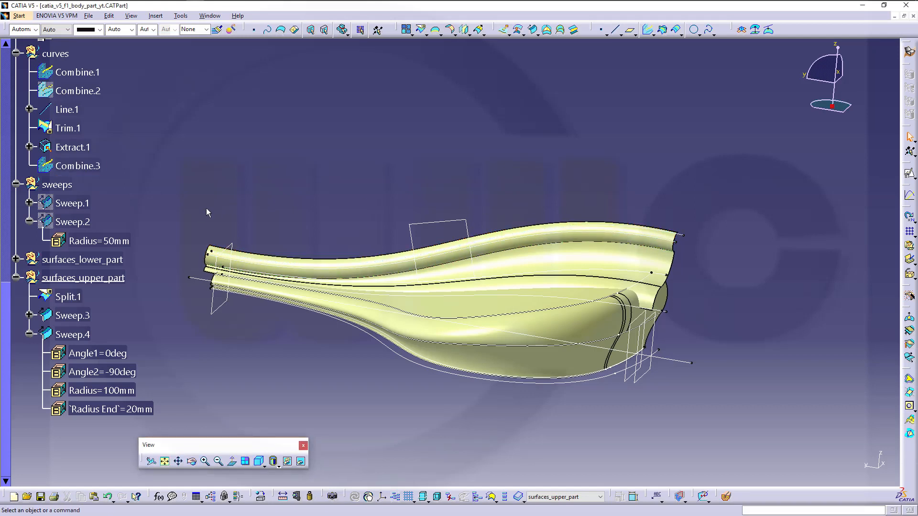
Step: Move Sweep.3 and Sweep.4 together to the last position of the sweeps geometrical set
left_click(69, 316)
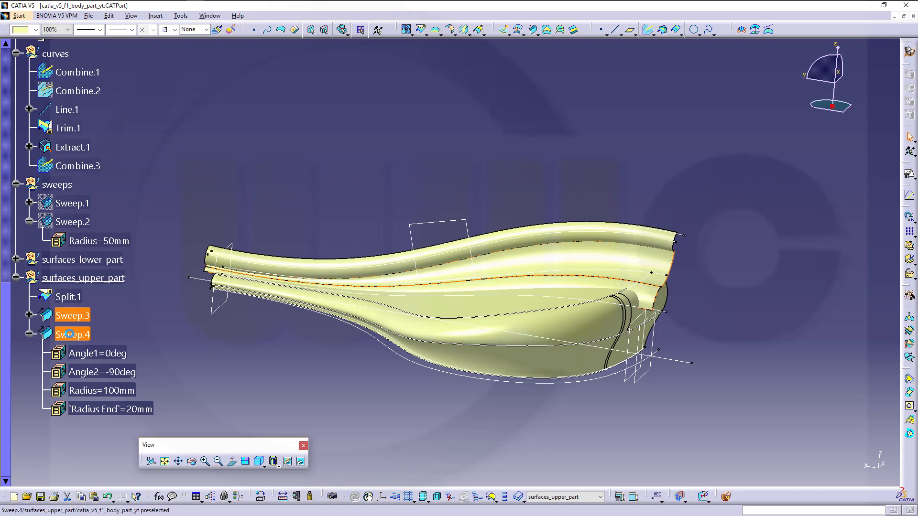
right_click(69, 334)
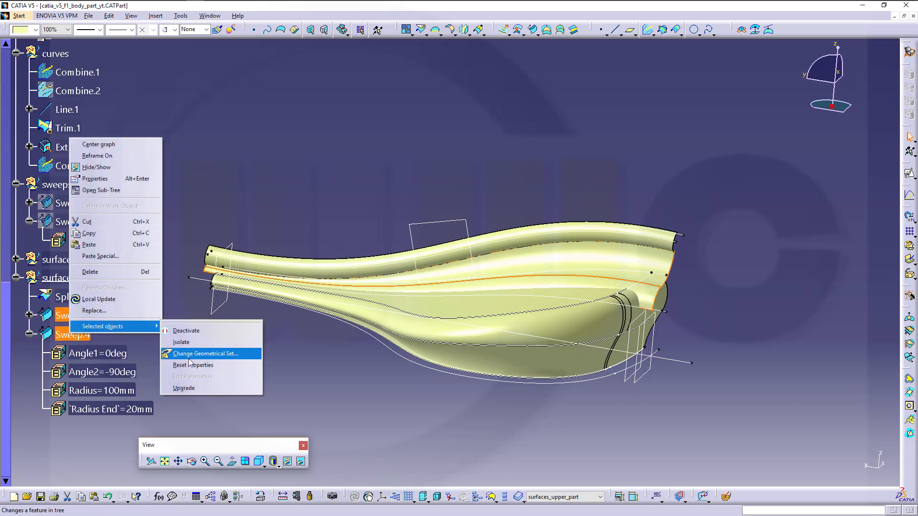
left_click(191, 358)
left_click(56, 185)
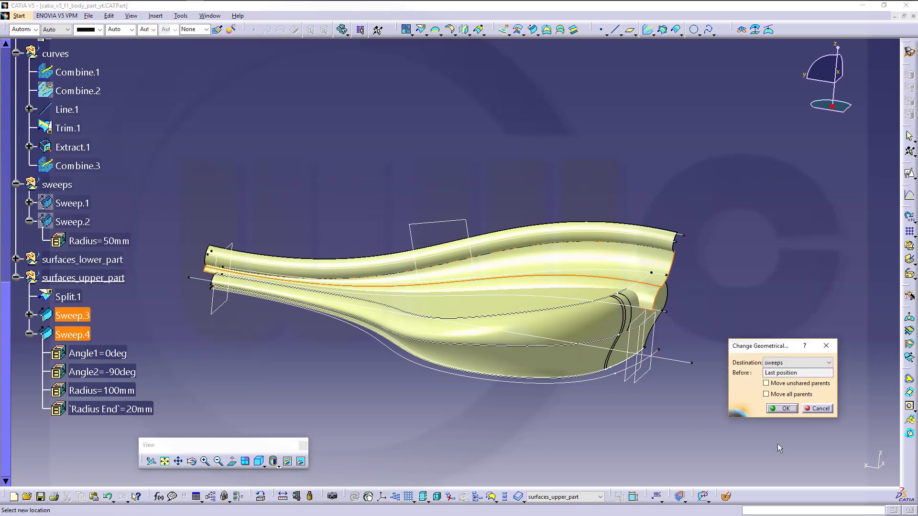
left_click(785, 409)
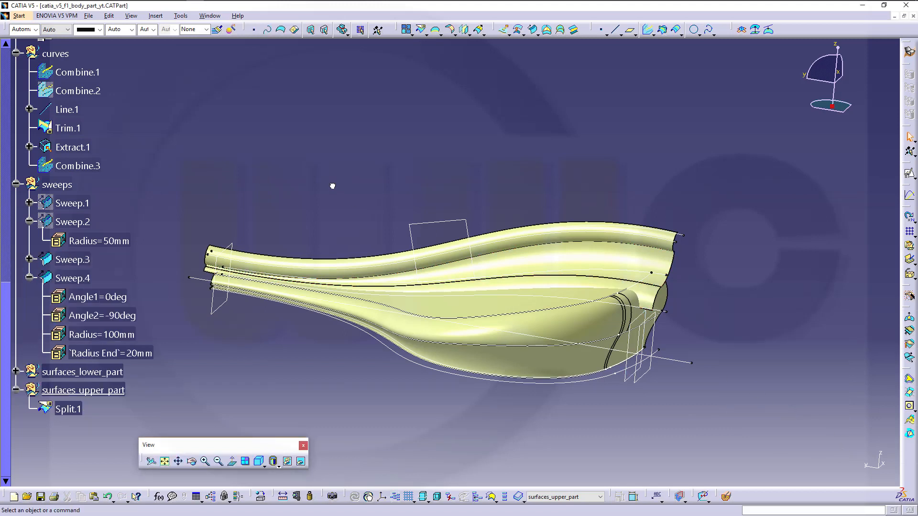
Step: Redefine Sweep.2 with an S type radius law from 20 mm to 60 mm
left_click(75, 204)
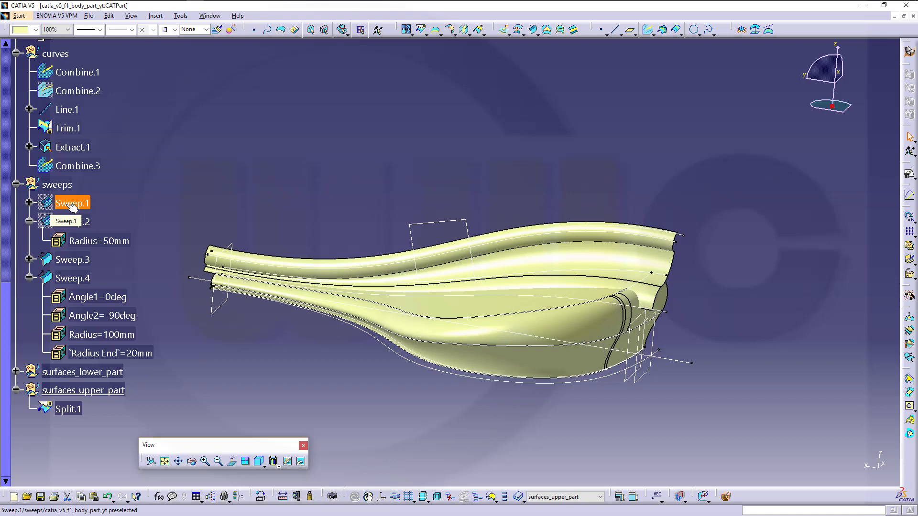
left_click(65, 222, "ctrl")
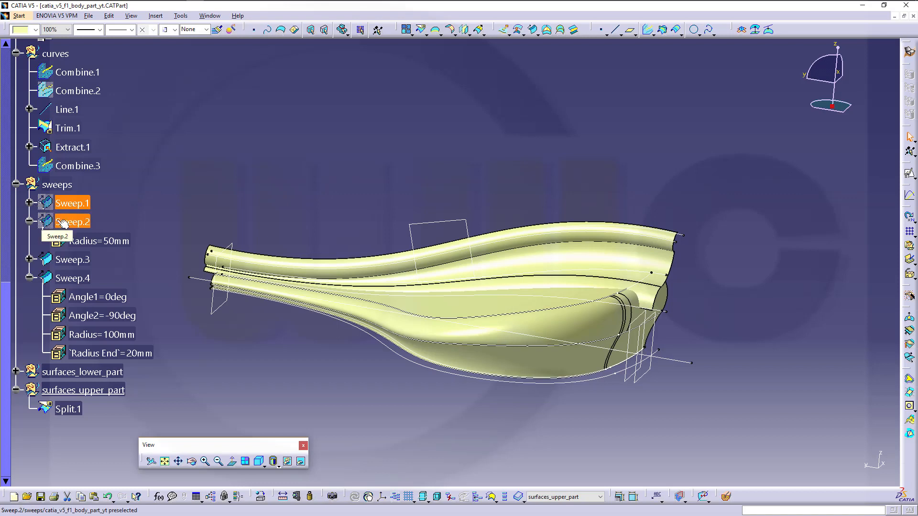
left_click(111, 243, "ctrl")
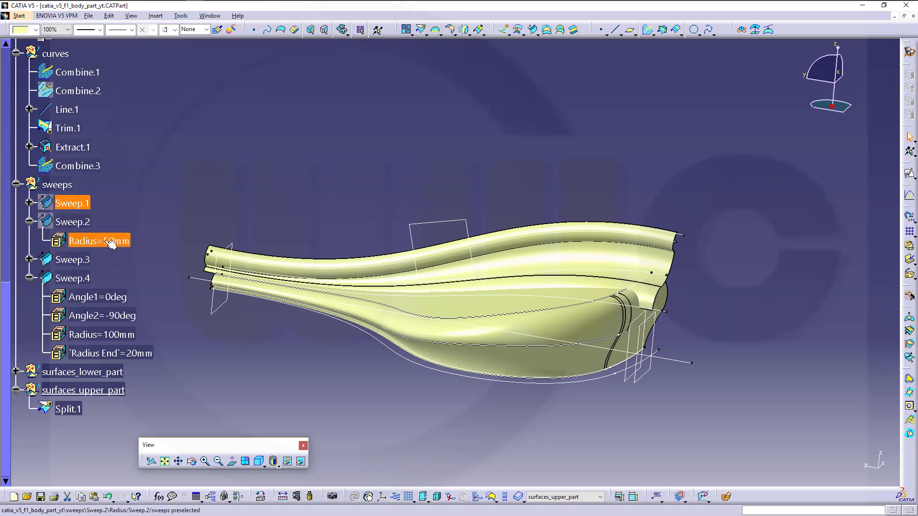
left_click(72, 223, "ctrl")
double_click(66, 222)
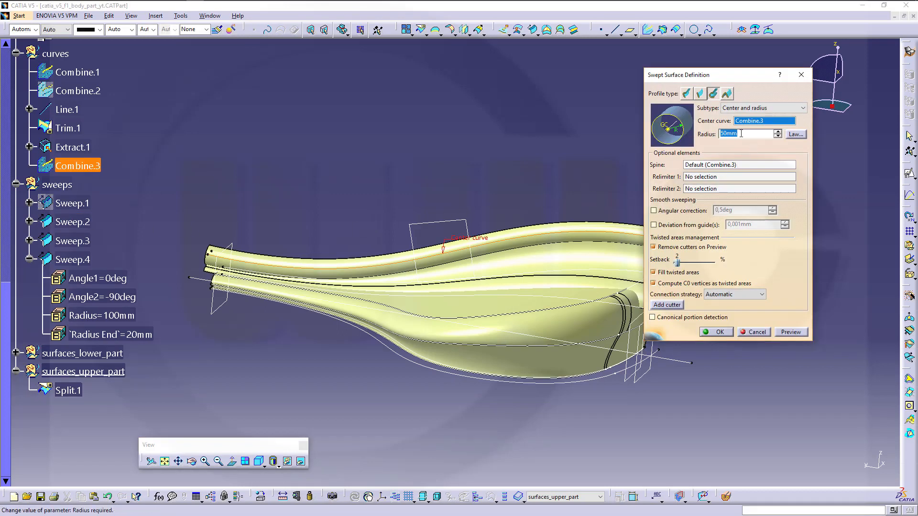
type("60")
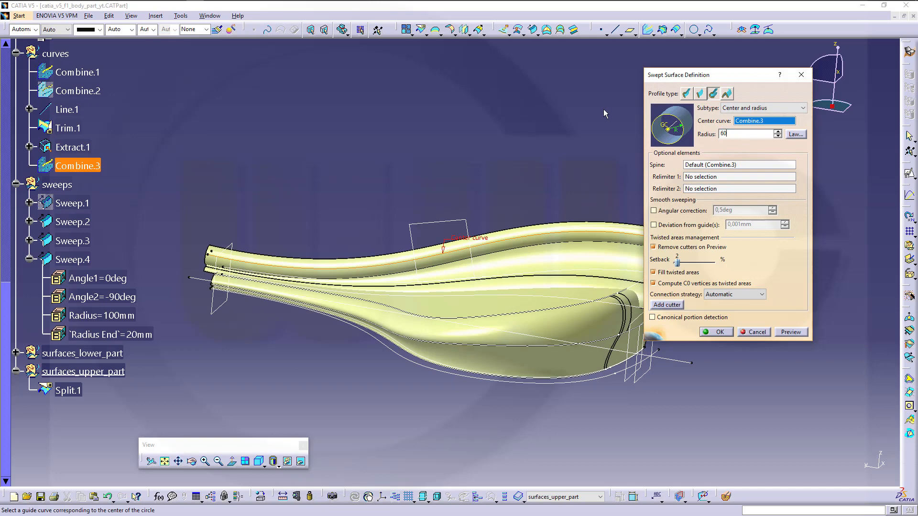
left_click(799, 134)
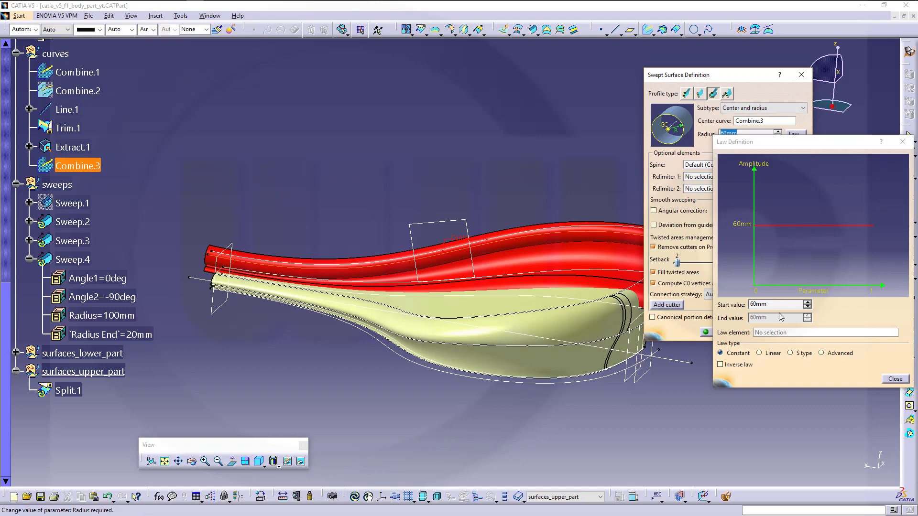
left_click(790, 352)
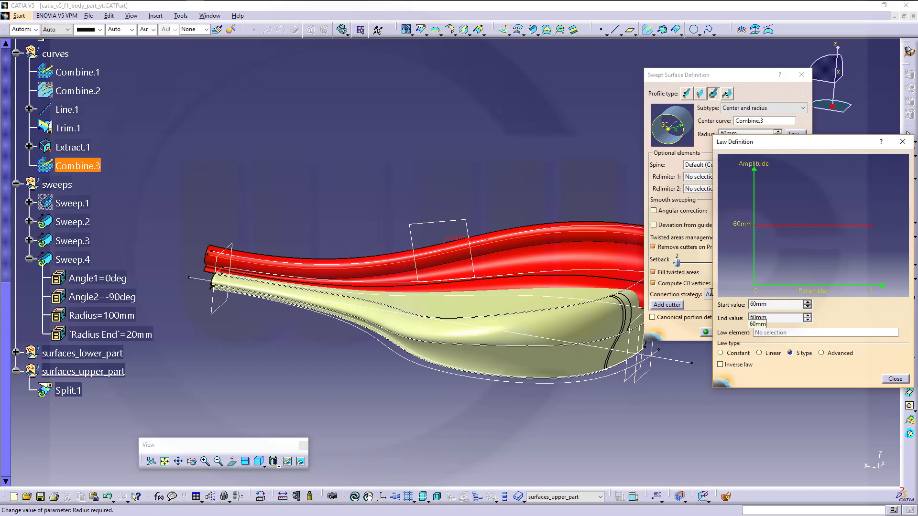
left_click_drag(712, 292, 612, 260)
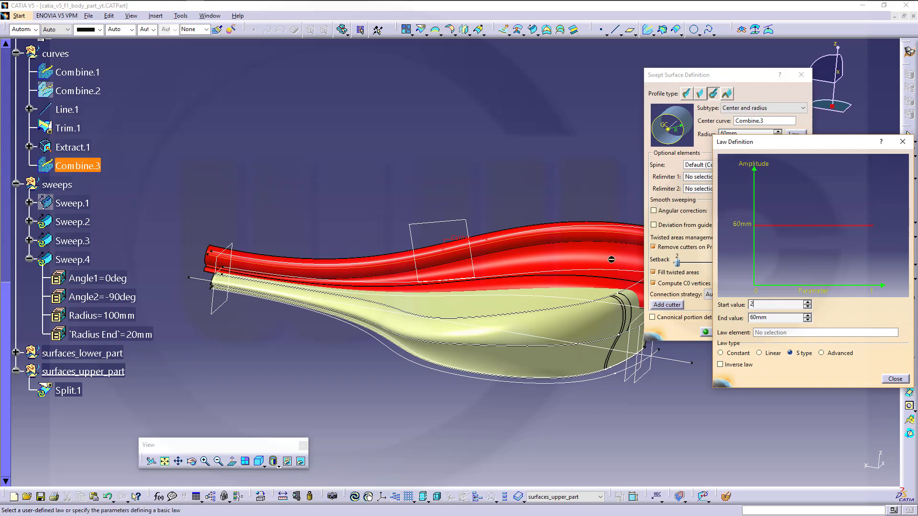
left_click(895, 379)
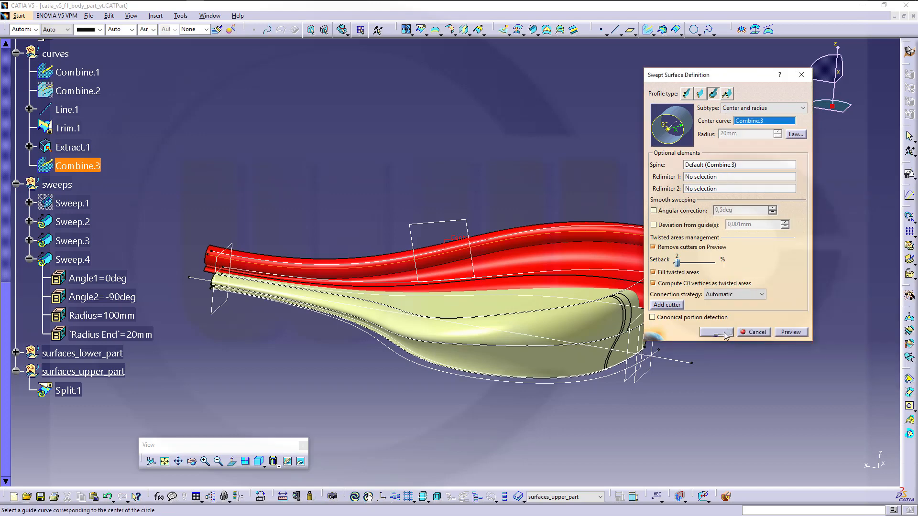
left_click(716, 333)
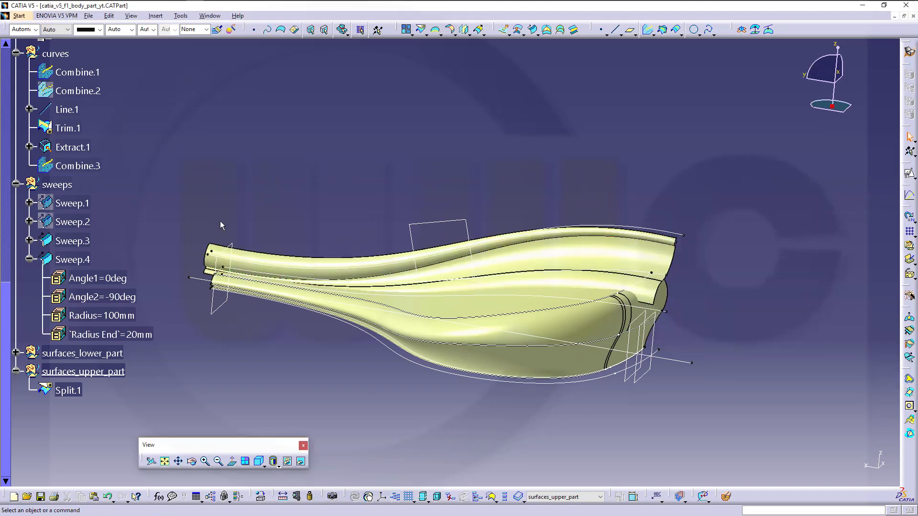
Step: Reverse Sweep.2's radius variation by setting Radius to 60 mm and Radius End to 20 mm
left_click(29, 222)
left_click(112, 241)
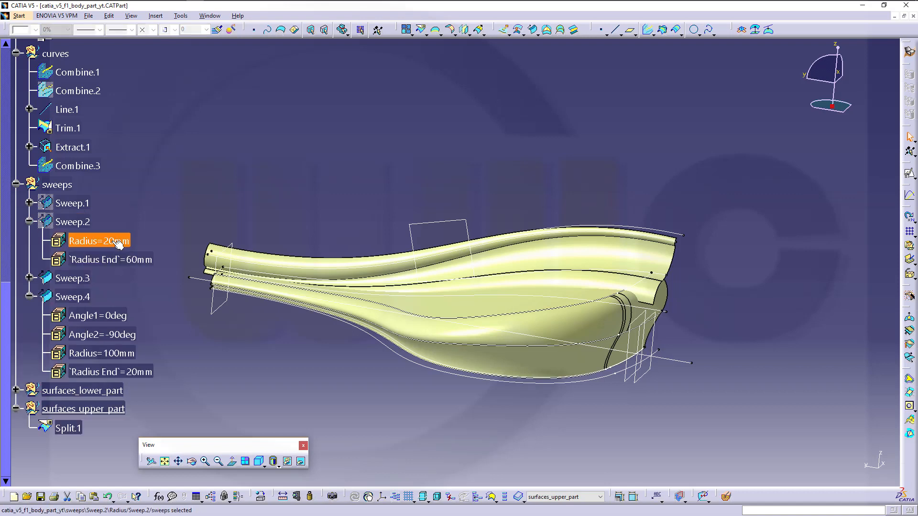
double_click(112, 241)
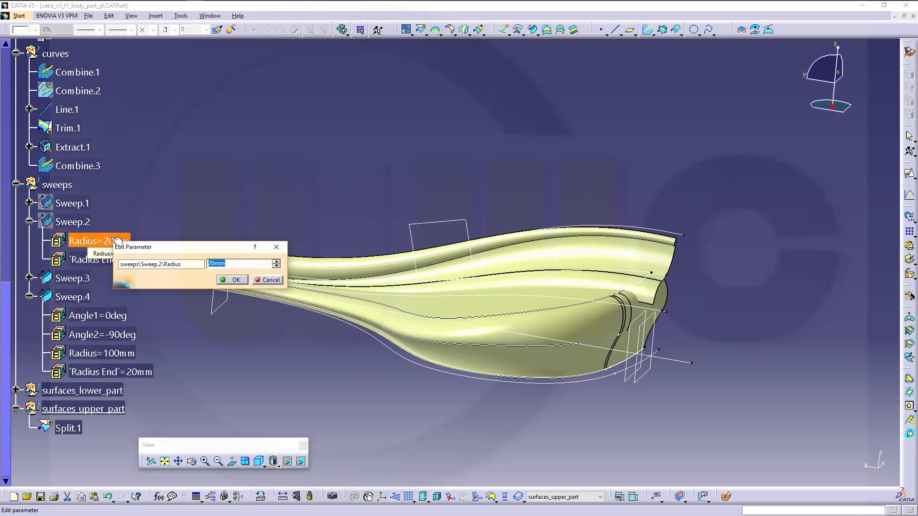
type("60")
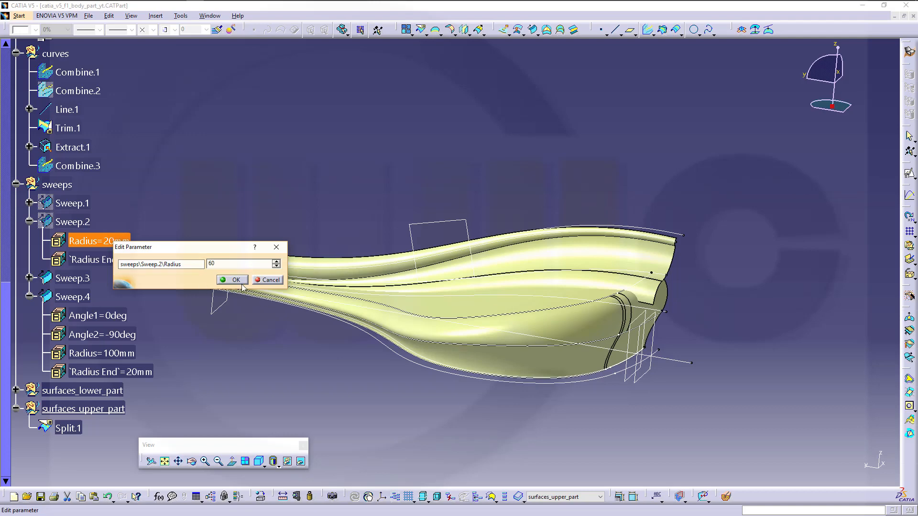
left_click(235, 282)
double_click(140, 260)
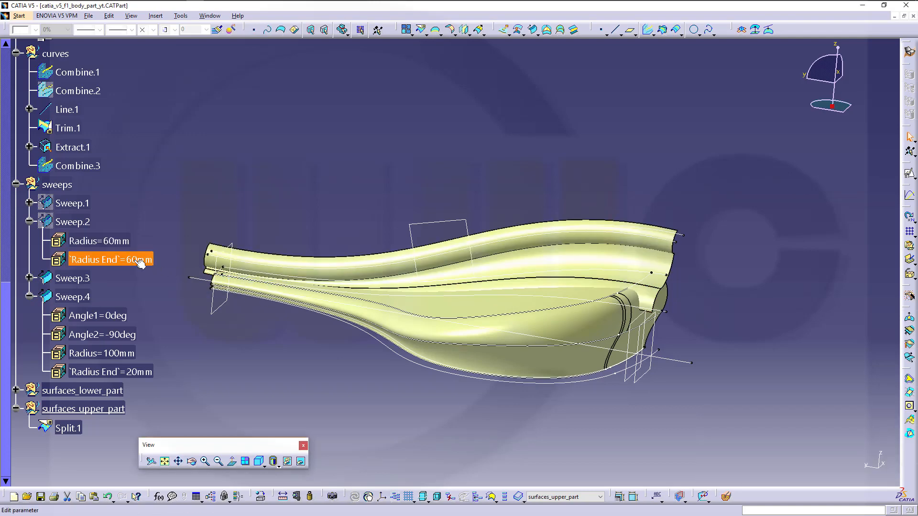
type("20mm")
key("Return")
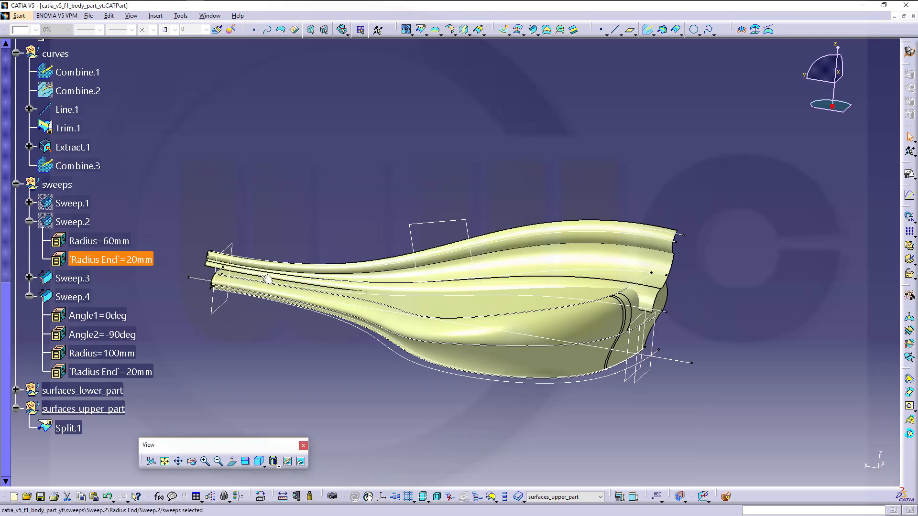
Step: Set Sweep.3's Radius End parameter to 20 mm
middle_click_drag(405, 240, 487, 248)
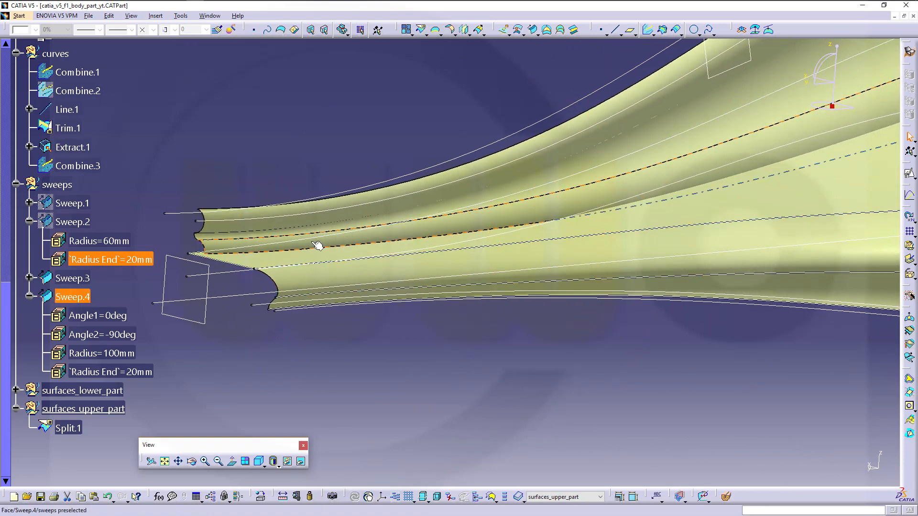
middle_click_drag(435, 274, 432, 293)
middle_click_drag(476, 256, 469, 273)
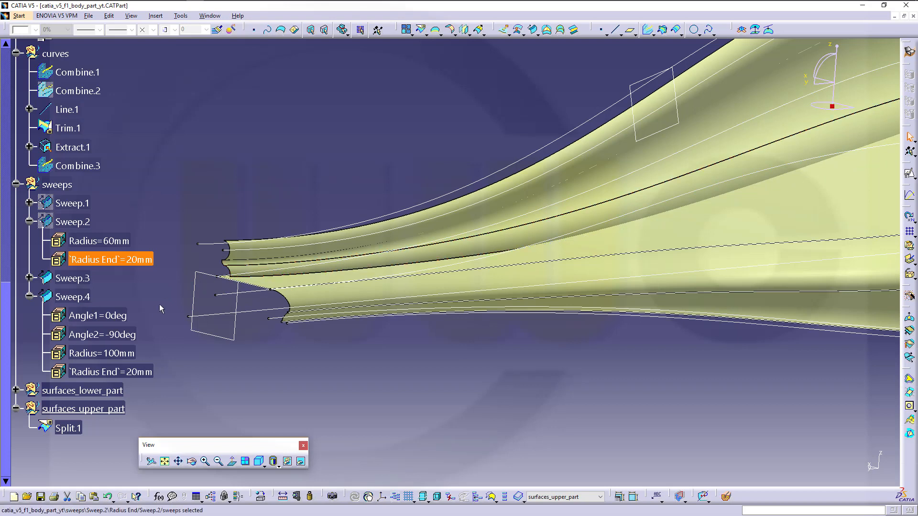
left_click(29, 279)
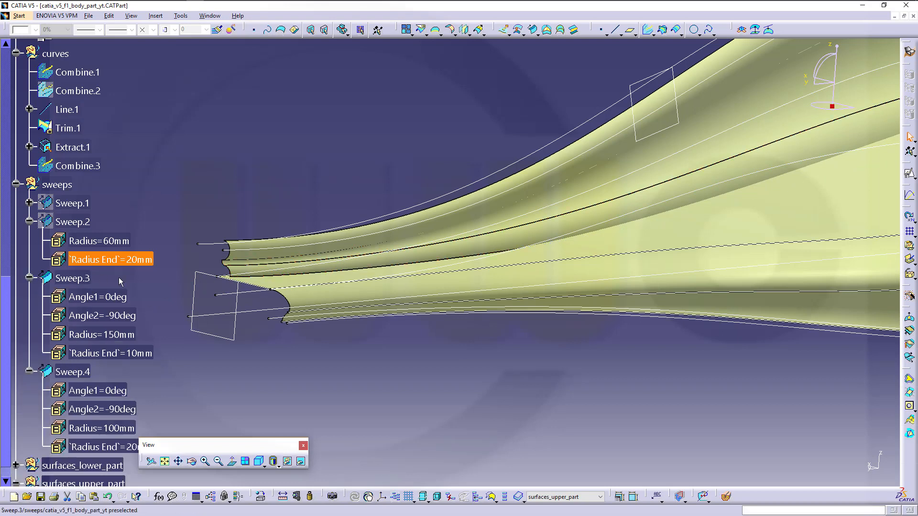
double_click(142, 354)
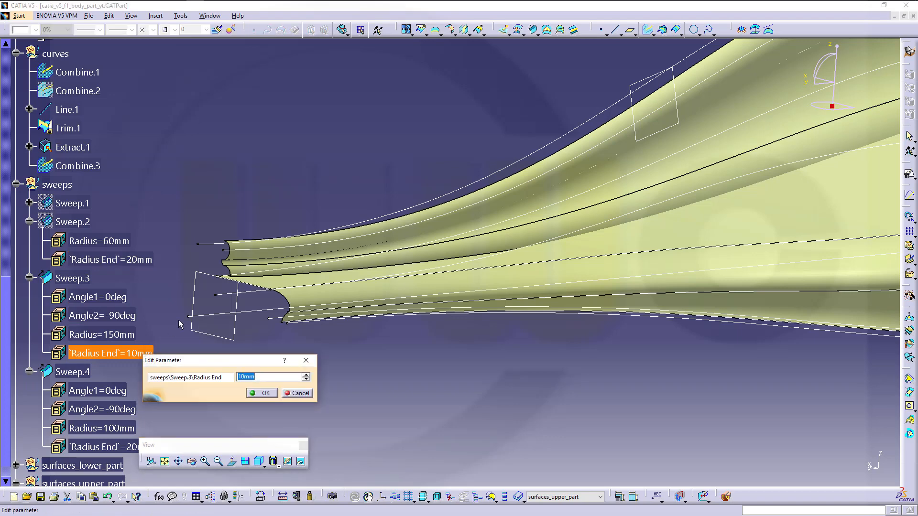
key("Return")
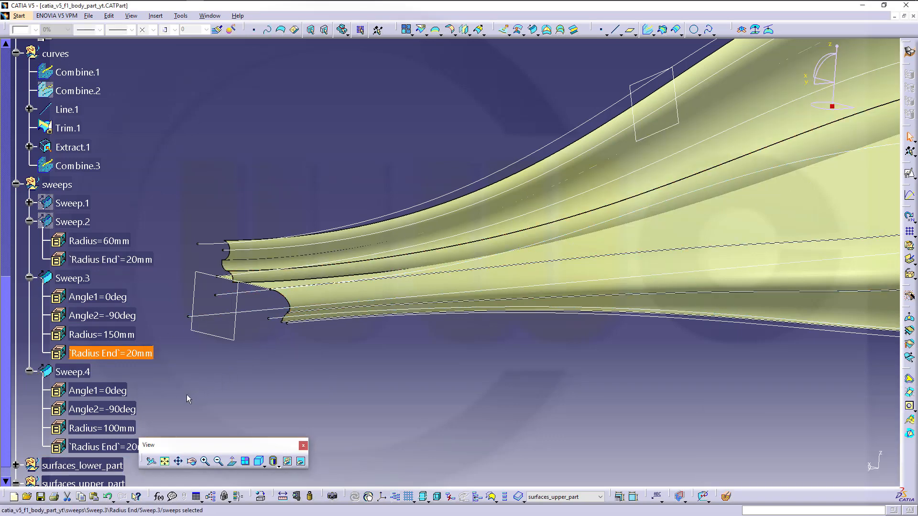
Step: Set Sweep.4's Radius End parameter to 30 mm
scroll(180, 402, "down", 1)
double_click(146, 404)
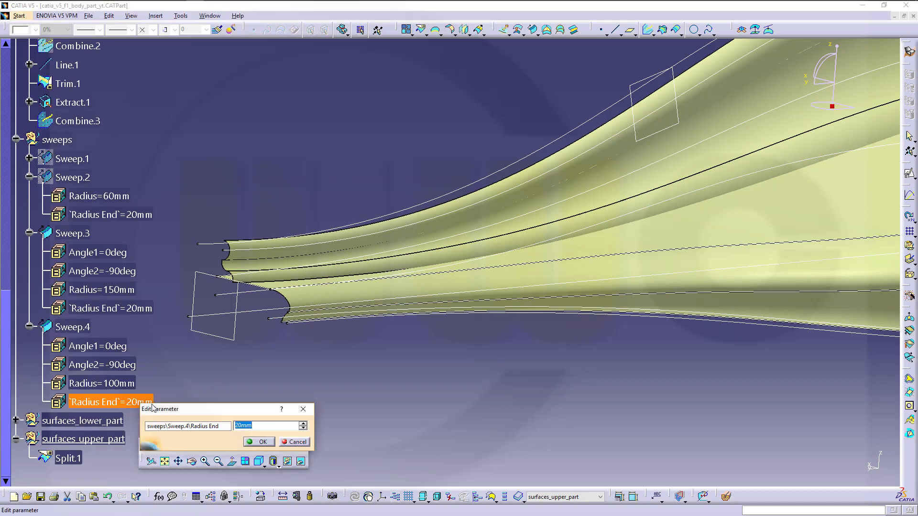
key("Return")
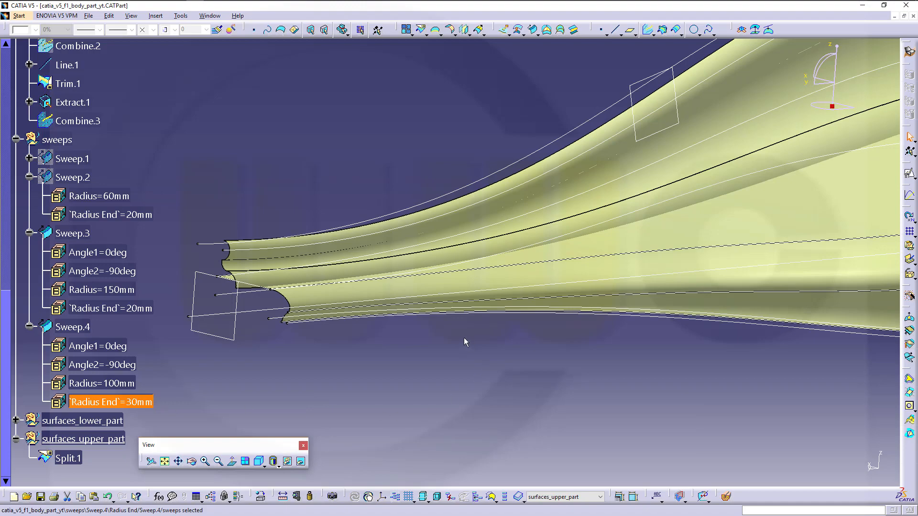
Step: Set Sweep.3's Radius parameter to 130 mm
middle_click_drag(464, 342, 804, 164)
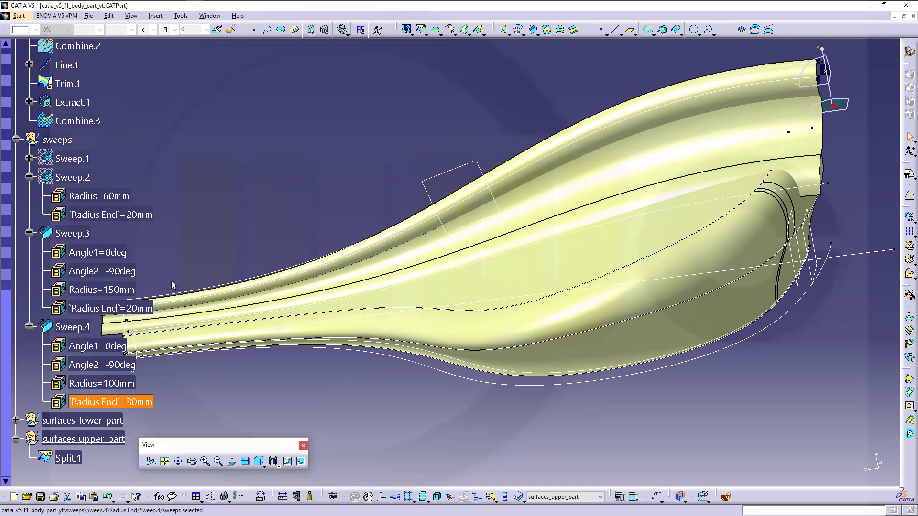
left_click(117, 289)
double_click(117, 290)
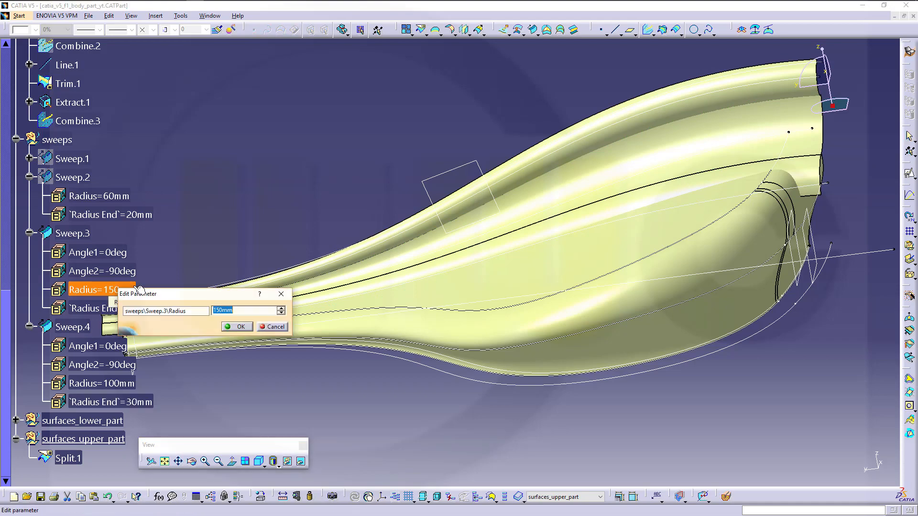
type("130")
key("Return")
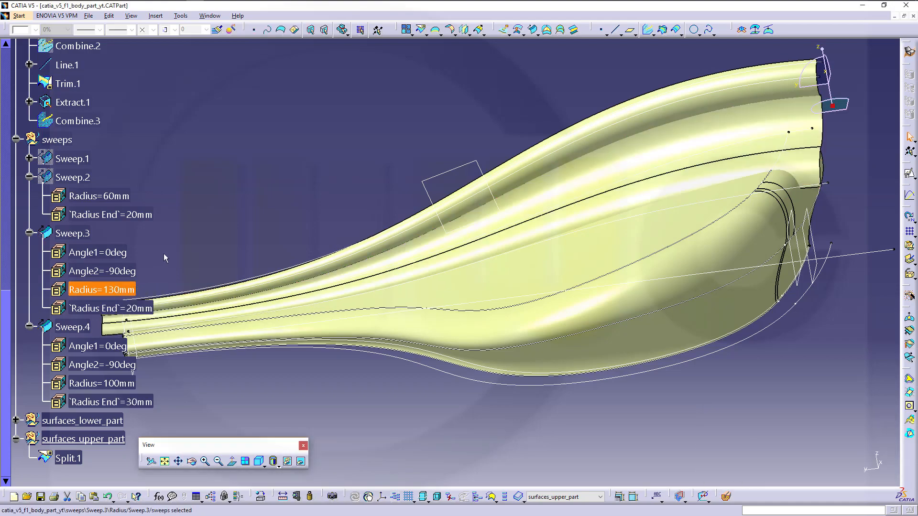
middle_click_drag(378, 258, 592, 275)
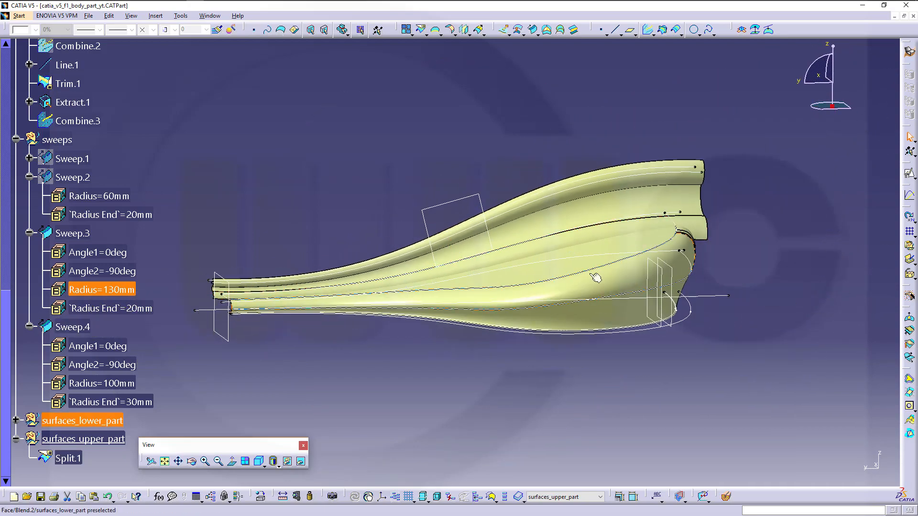
middle_click_drag(418, 415, 436, 428, "ctrl")
middle_click_drag(414, 232, 424, 197, "ctrl")
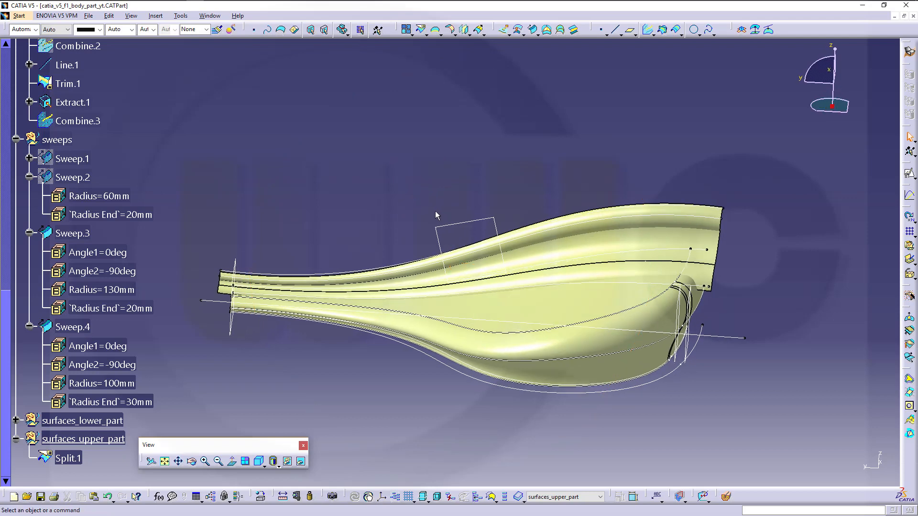
mouse_move(373, 235)
middle_mouse_down("ctrl")
mouse_move(386, 228)
mouse_move(376, 238)
middle_mouse_up("ctrl")
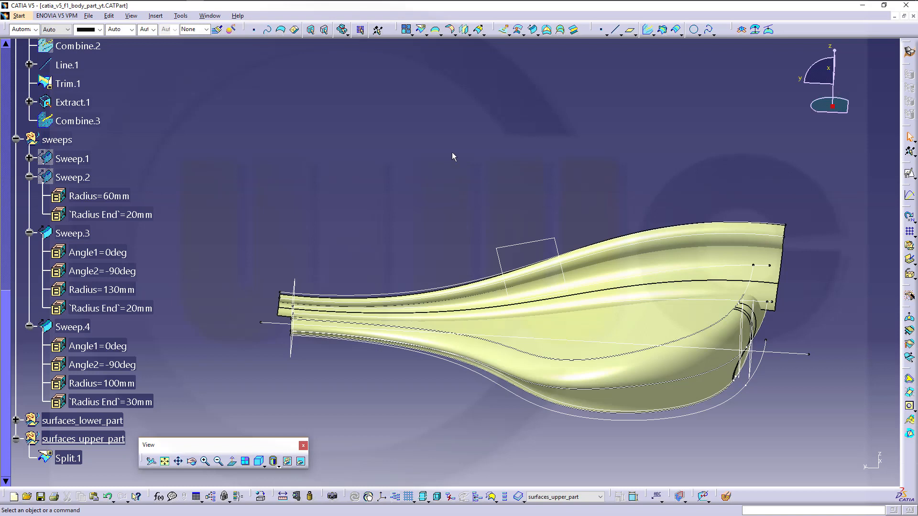
left_click(420, 30)
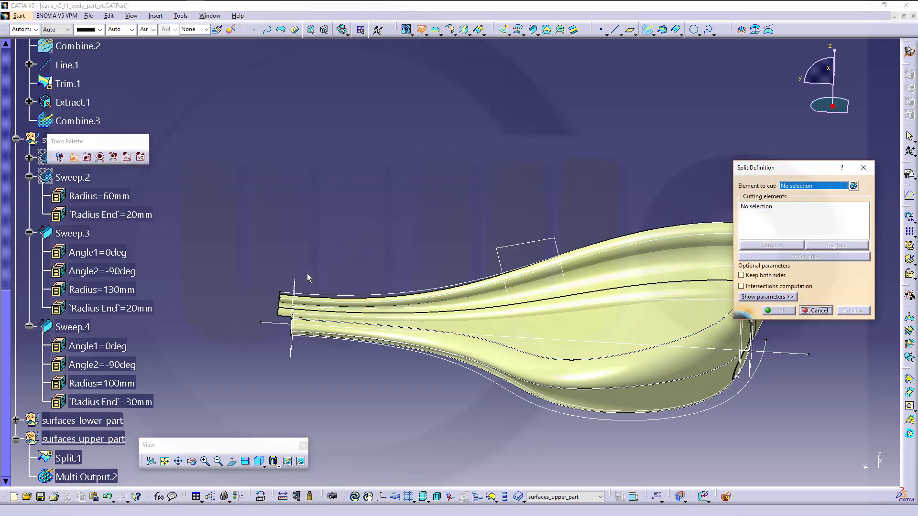
left_click(813, 311)
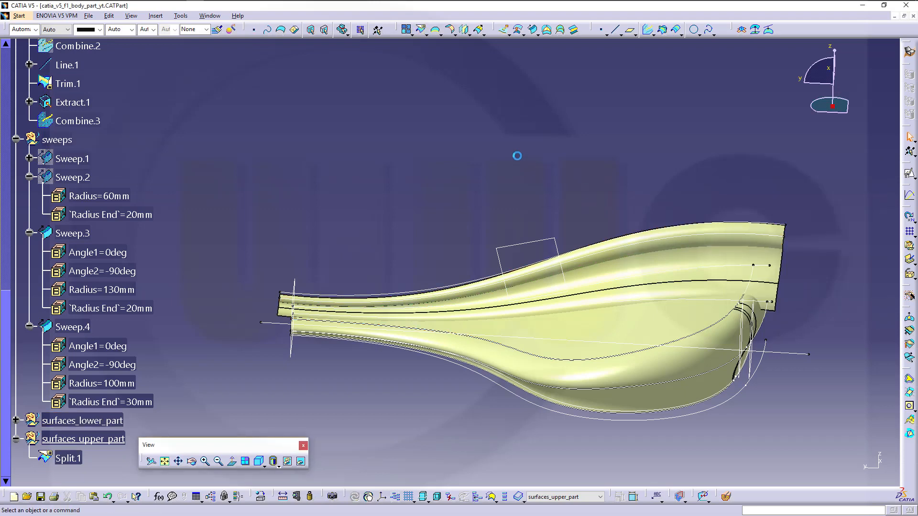
Step: Join Split.1, Sweep.3 and Sweep.4 into one surface in the surfaces_upper_part set
left_click(405, 30)
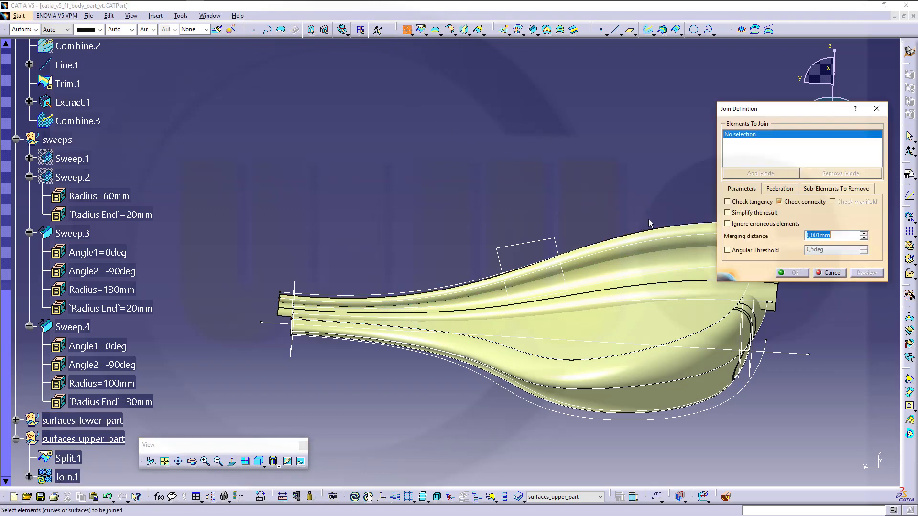
left_click(651, 237)
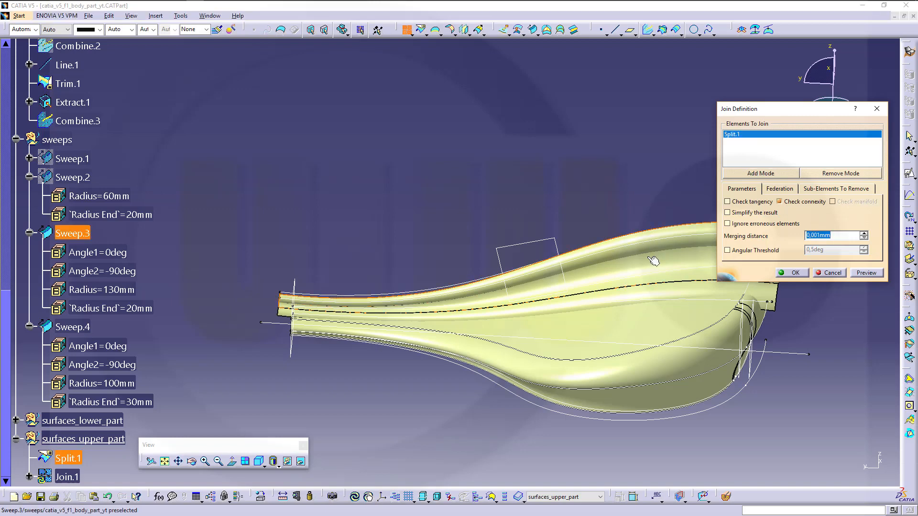
left_click(653, 260)
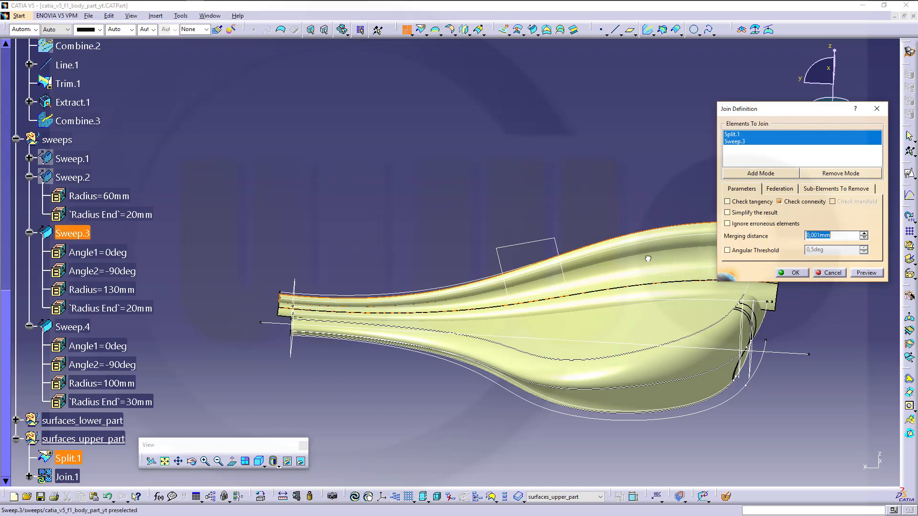
left_click(652, 294)
middle_click_drag(553, 191, 526, 216)
left_click(795, 273)
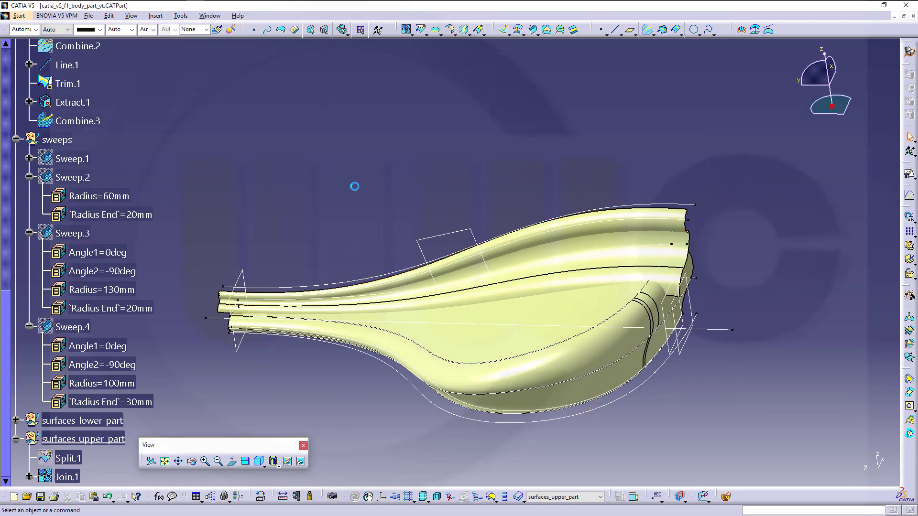
middle_click_drag(352, 185, 377, 191)
scroll(194, 344, "down", 3)
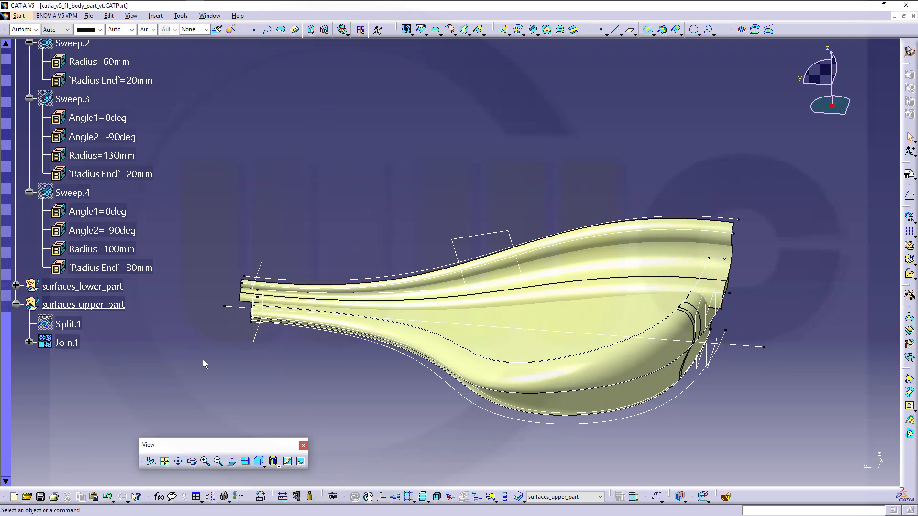
Step: Split the joined upper surface Join.1 with Plane.3, removing the excess beyond the plane at the narrow end
scroll(324, 213, "up", 1)
middle_click_drag(323, 214, 337, 253)
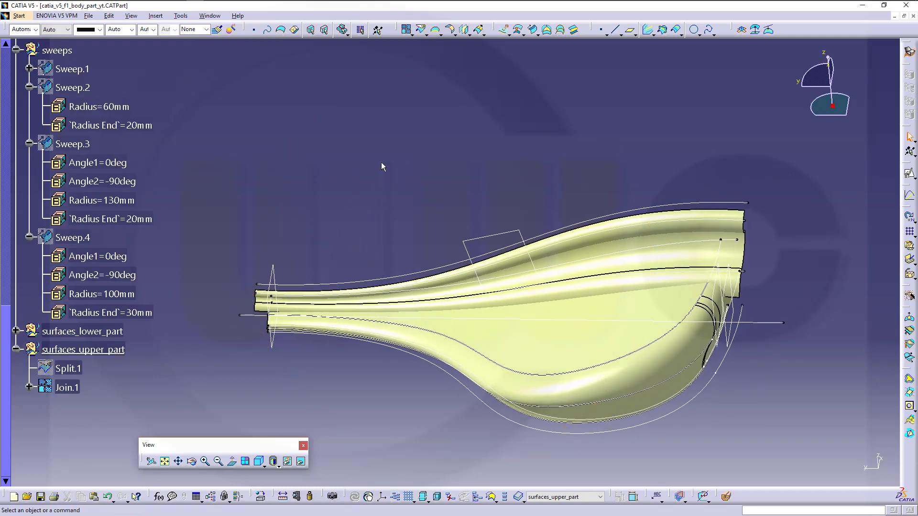
left_click(421, 30)
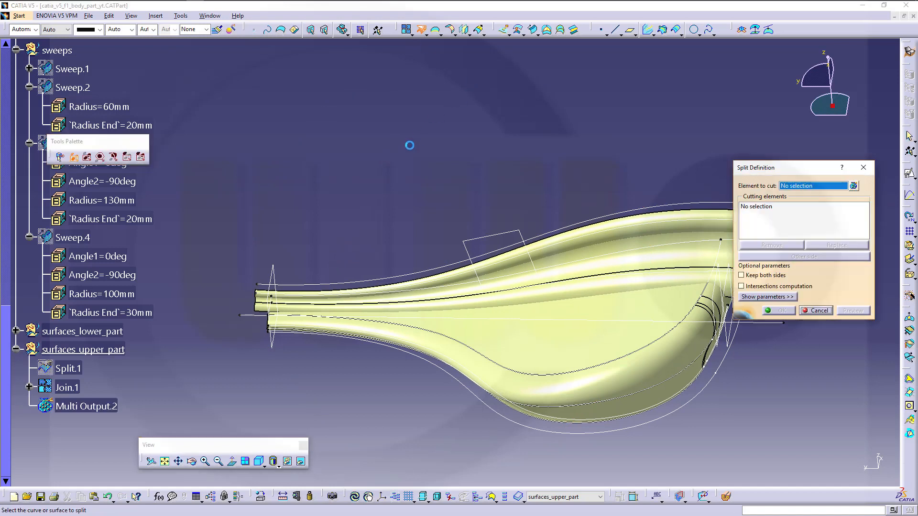
left_click(562, 269)
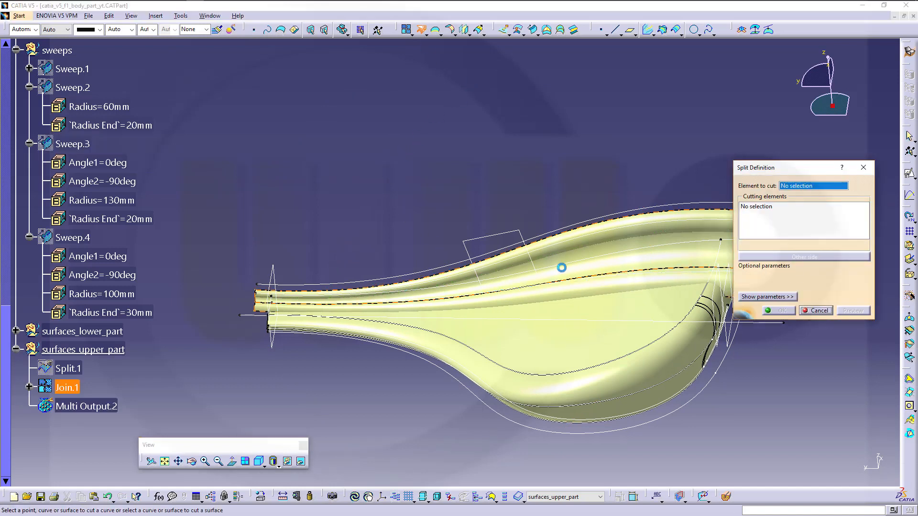
left_click(274, 271)
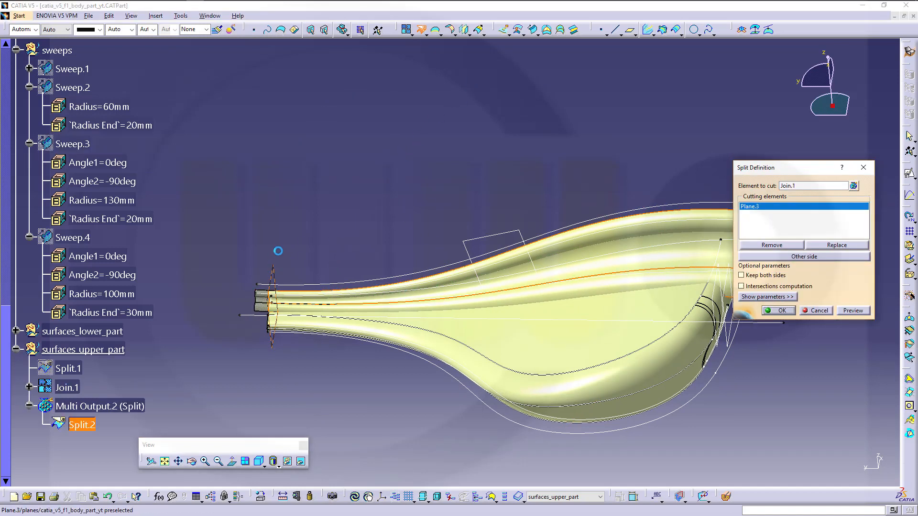
left_click(781, 311)
Step: Split the trimmed upper surface Split.2 with Plane.2, removing the excess beyond the plane at the wide end
middle_click_drag(416, 195, 454, 138)
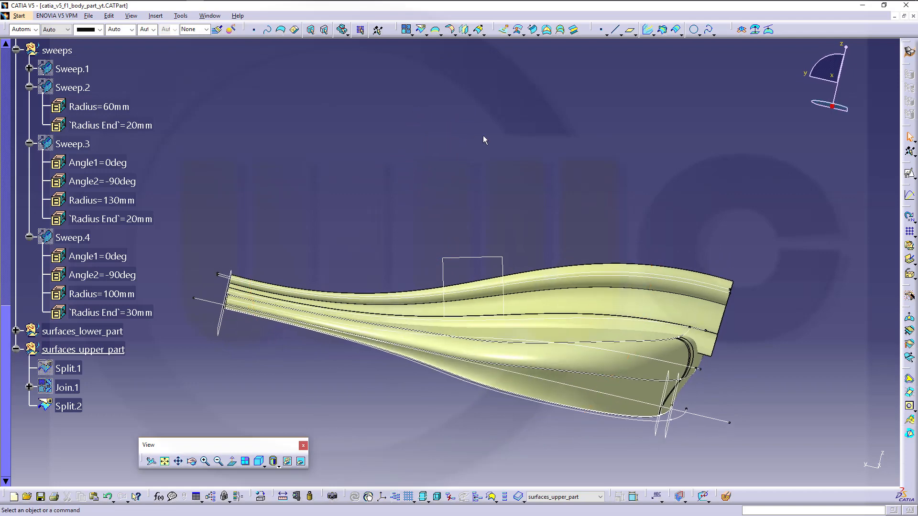
left_click(421, 29)
left_click(677, 299)
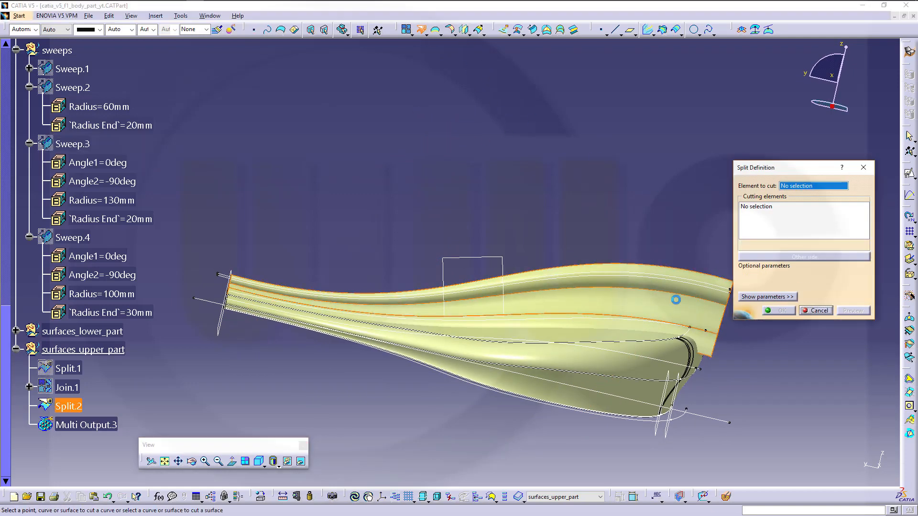
left_click(677, 407)
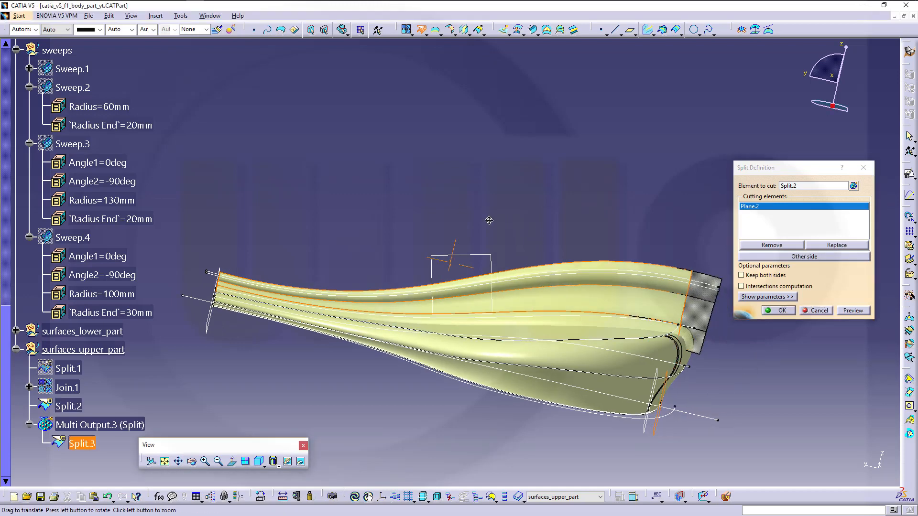
middle_click_drag(488, 219, 454, 233)
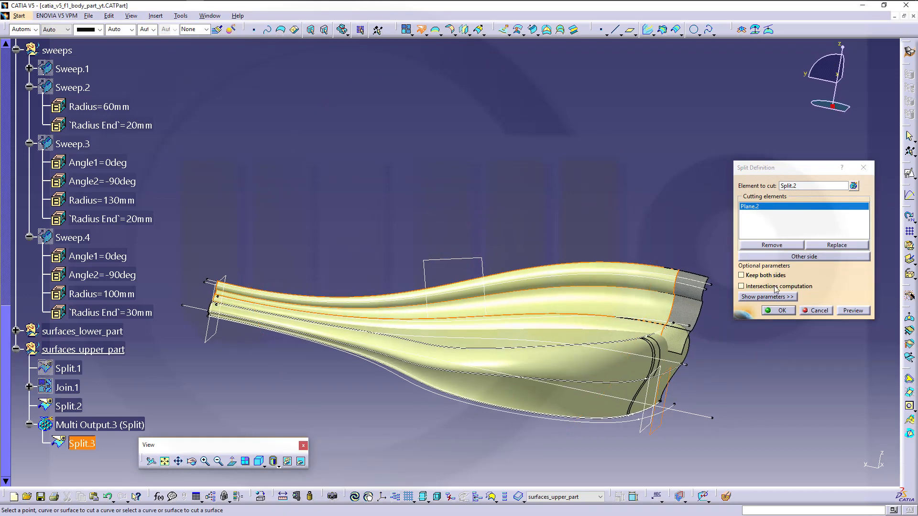
left_click(778, 311)
Step: Define the surfaces_lower_part geometrical set as the in-work object
middle_click_drag(527, 215, 476, 230)
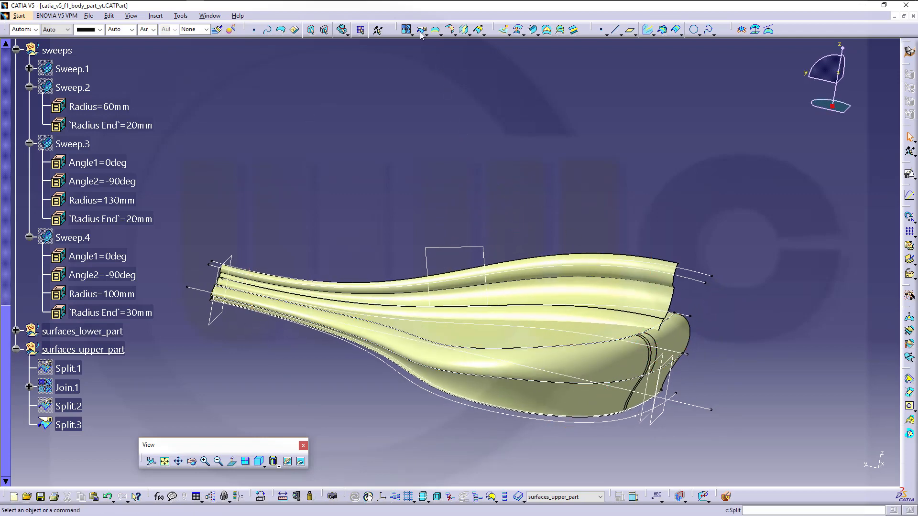
right_click(93, 332)
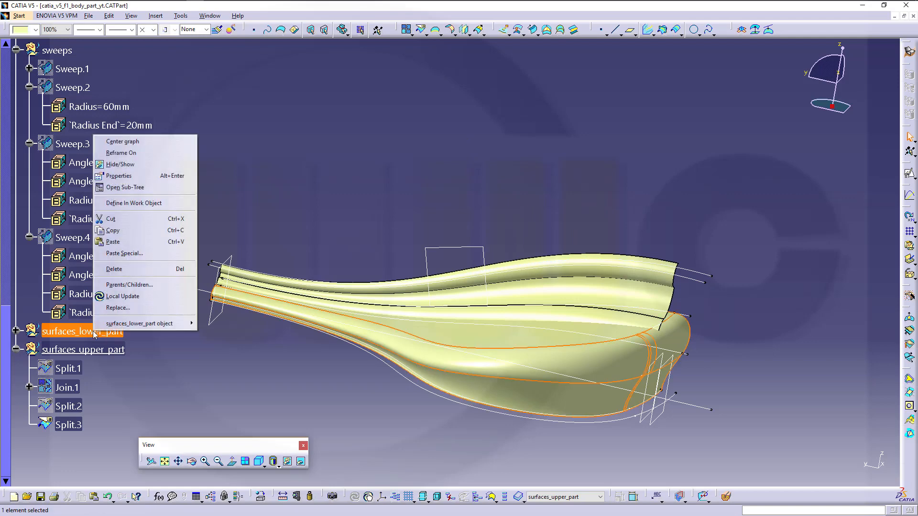
left_click(162, 204)
left_click(421, 50)
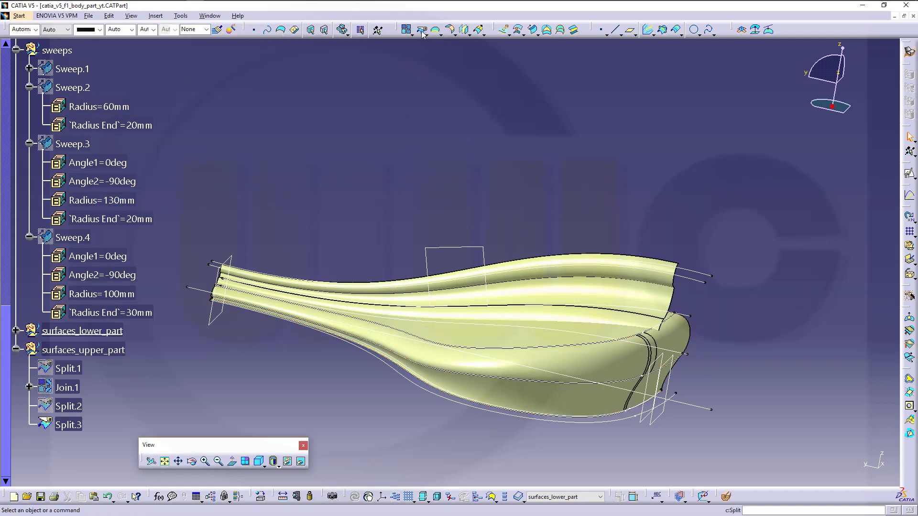
left_click(421, 32)
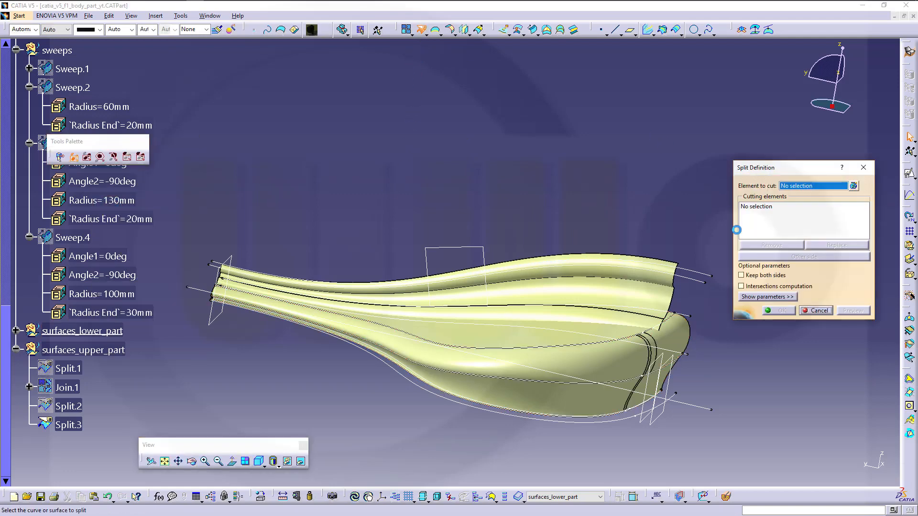
left_click(604, 365)
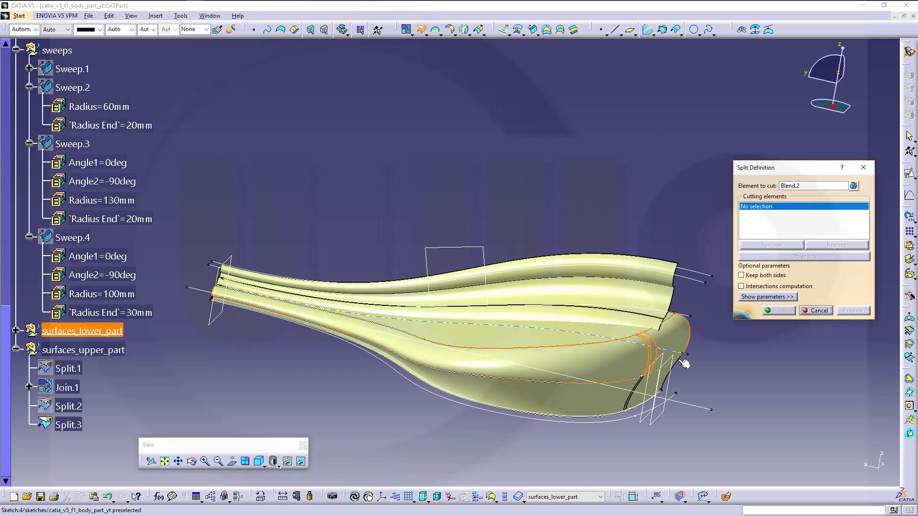
left_click(663, 393)
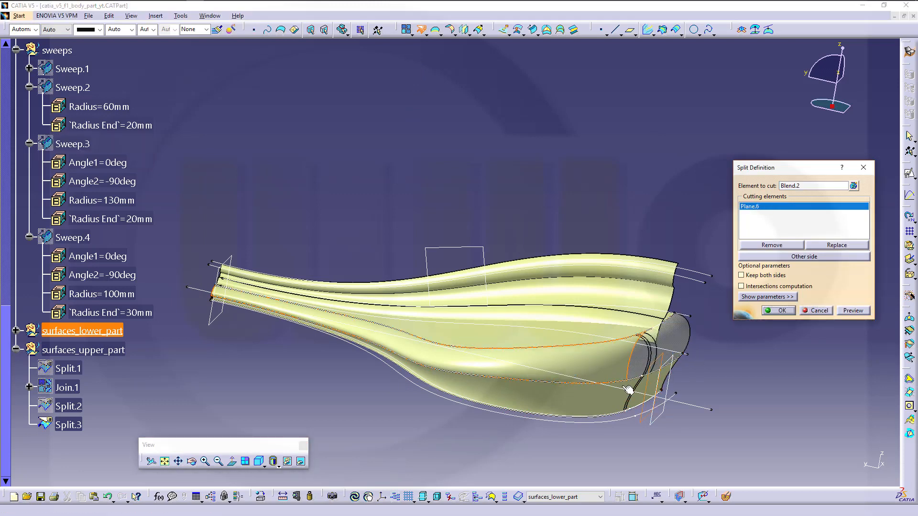
left_click(813, 310)
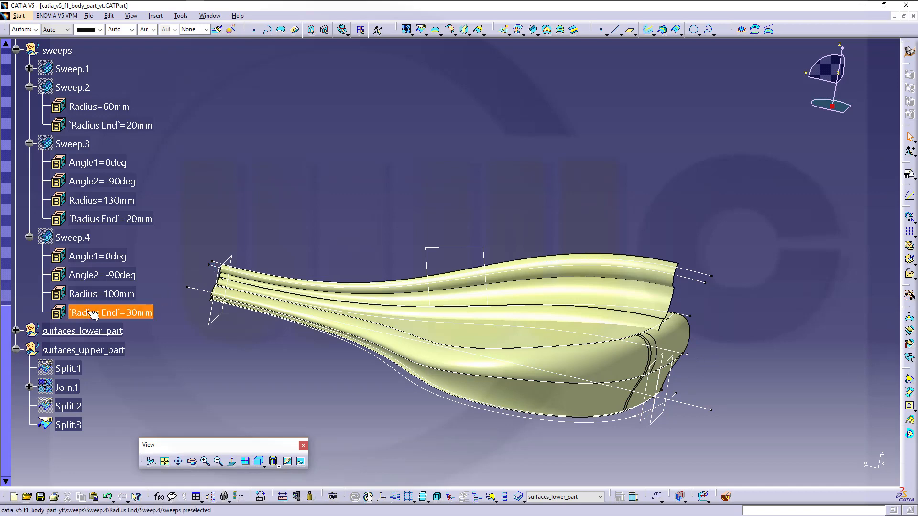
Step: Join Fill.1, Blend.1 and Blend.2 into one surface in the surfaces_lower_part set, with a merging distance of 0.001 mm
left_click(16, 331)
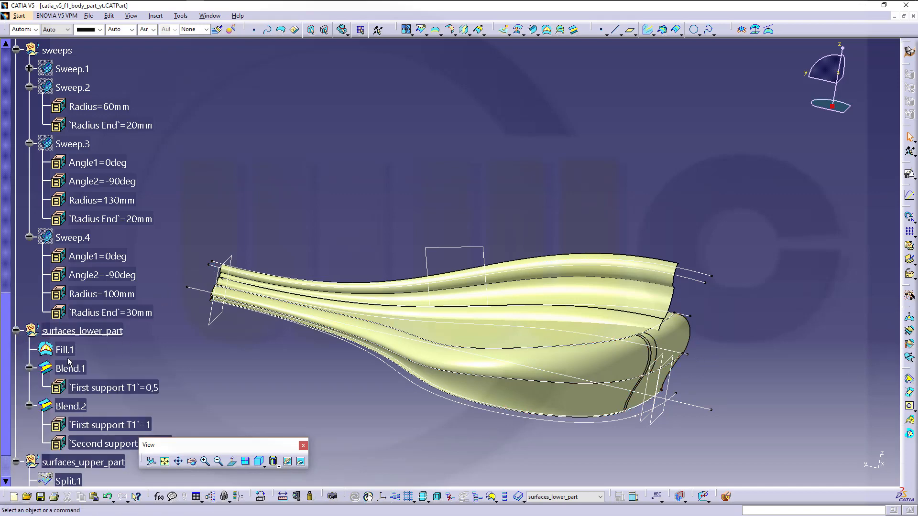
left_click(30, 407)
left_click(29, 369)
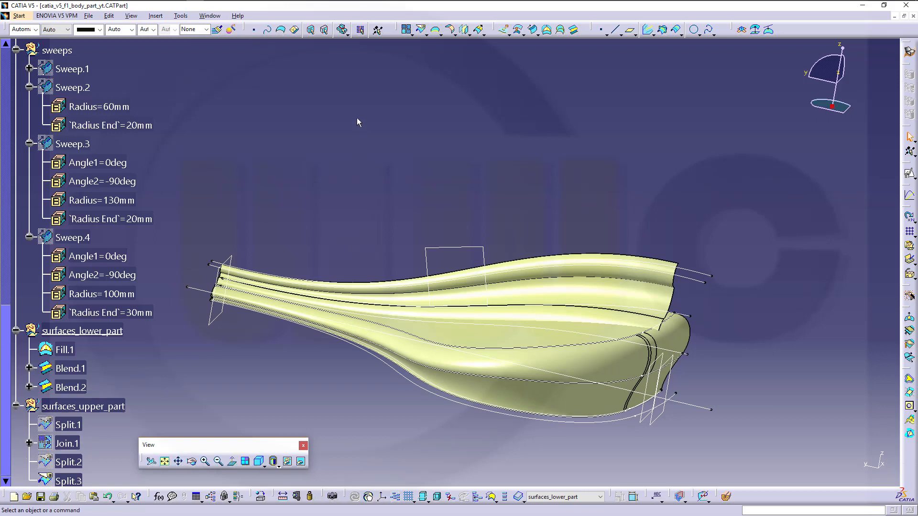
left_click(406, 29)
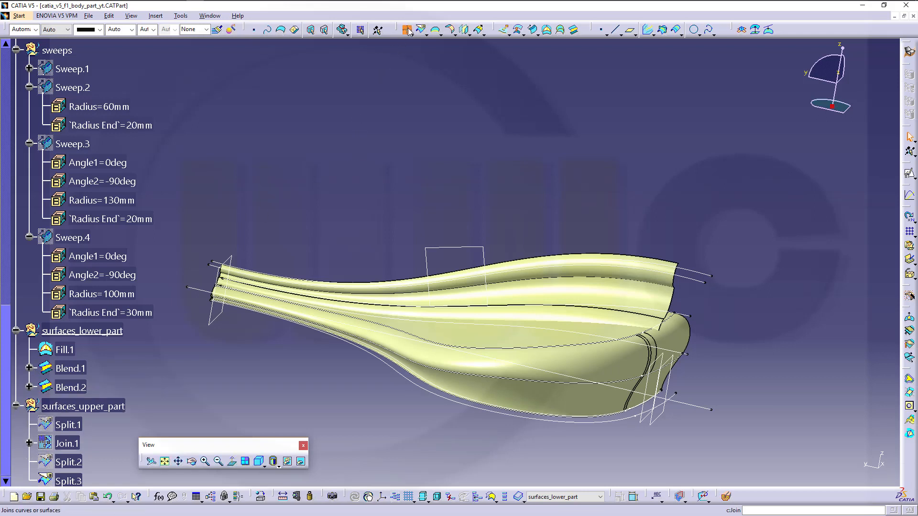
left_click(74, 353)
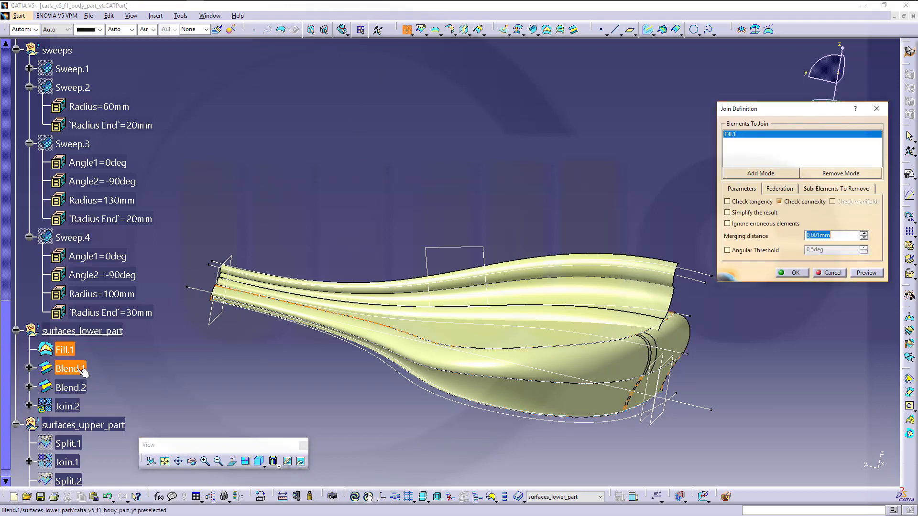
left_click(76, 369)
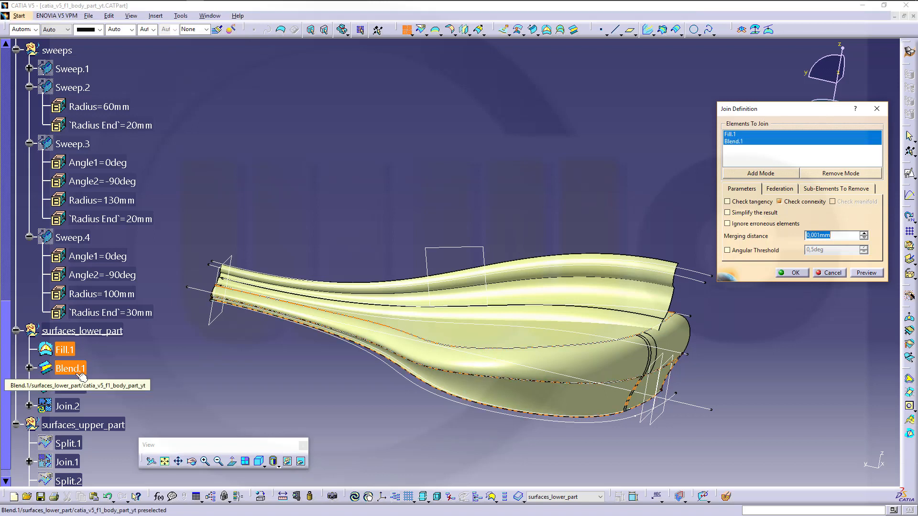
left_click(76, 387)
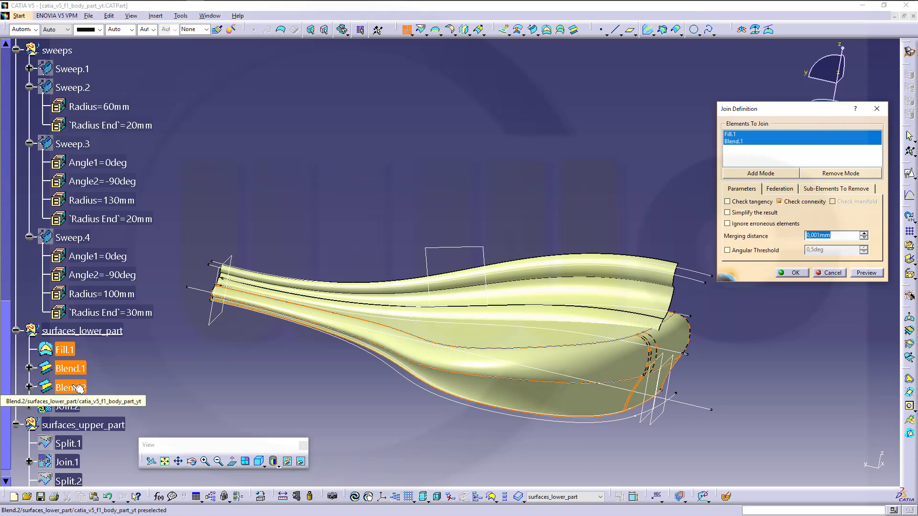
left_click(78, 388)
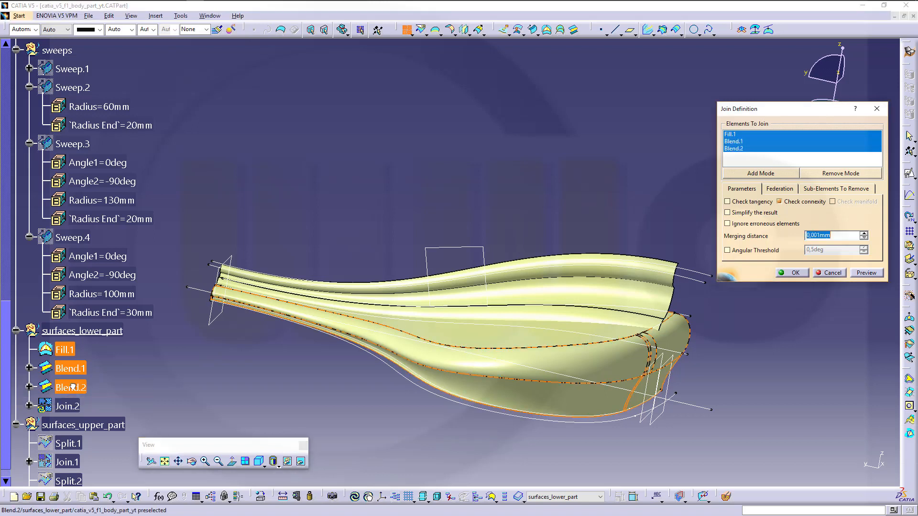
left_click(794, 273)
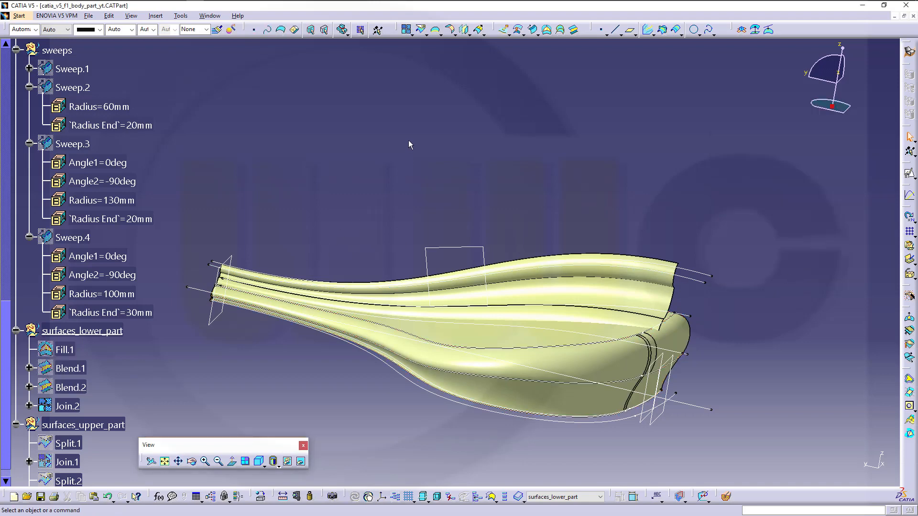
Step: Split the joined lower surface Join.2 with Plane.2, removing the excess beyond the plane at the wide end
left_click(421, 29)
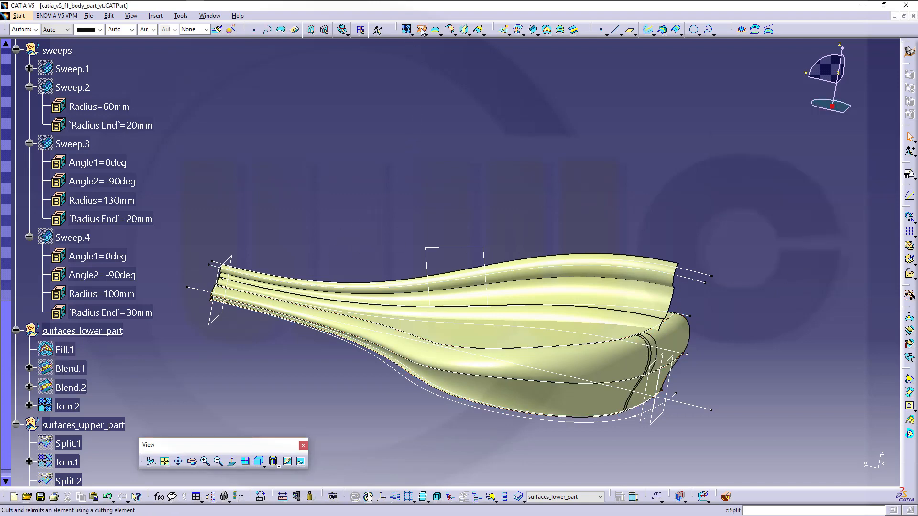
left_click(588, 360)
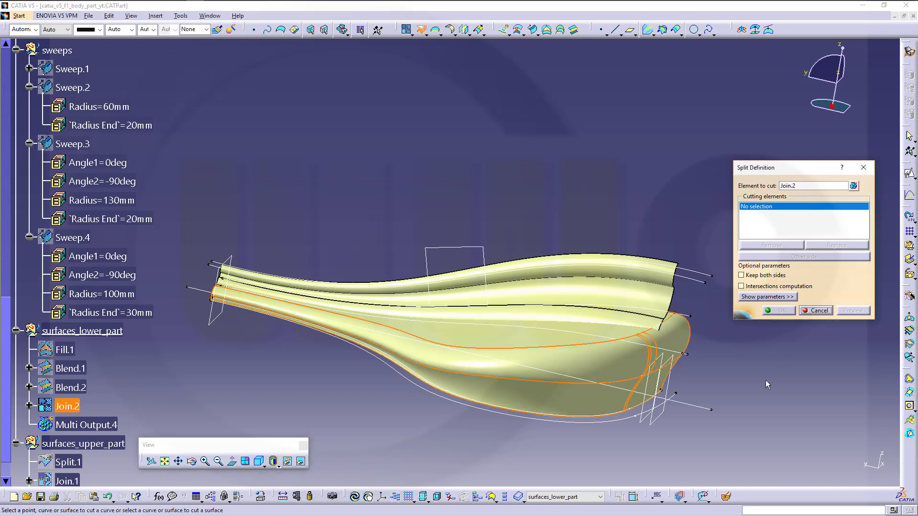
left_click(654, 420)
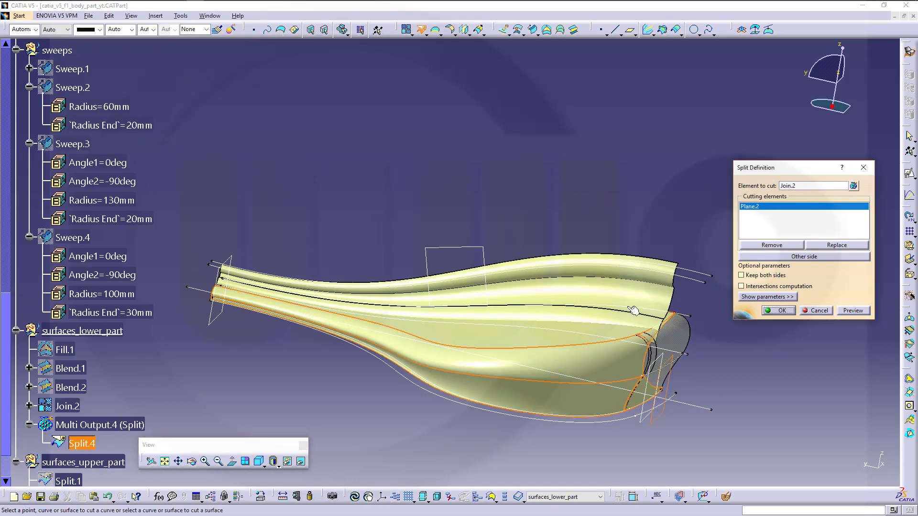
middle_click_drag(633, 311, 617, 404)
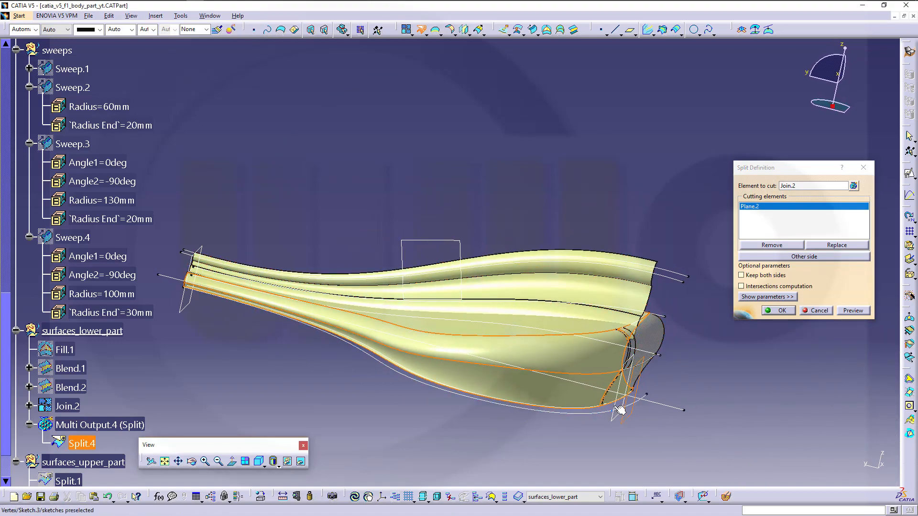
left_click(782, 309)
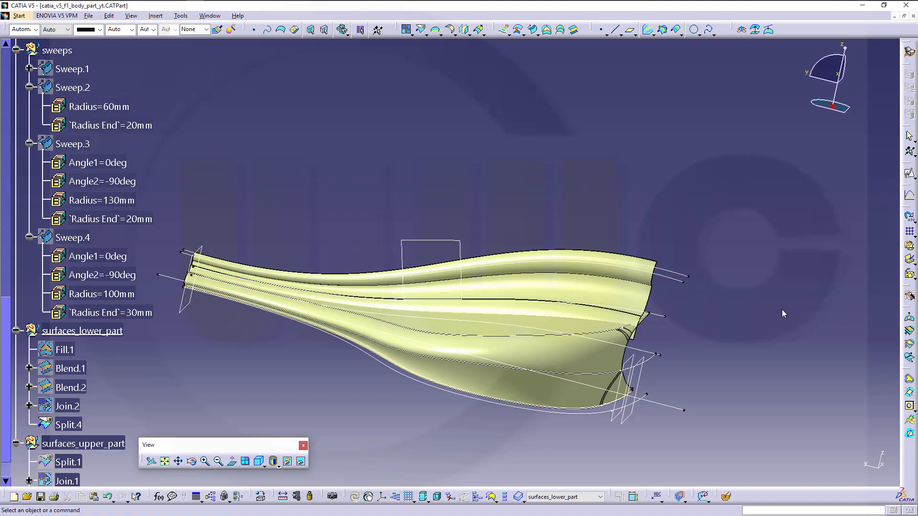
middle_click_drag(451, 242, 370, 303)
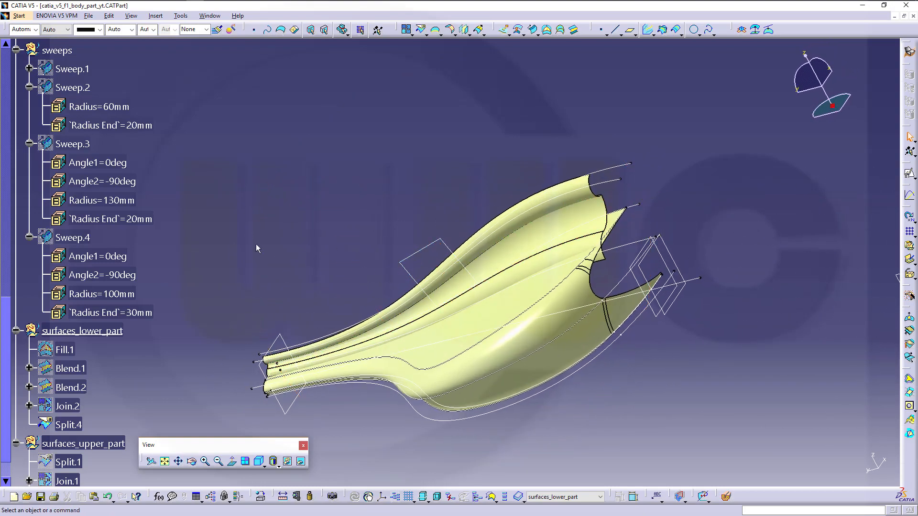
Step: Replace the cutting element of Split.4 in the lower surfaces with Plane.6
double_click(76, 423)
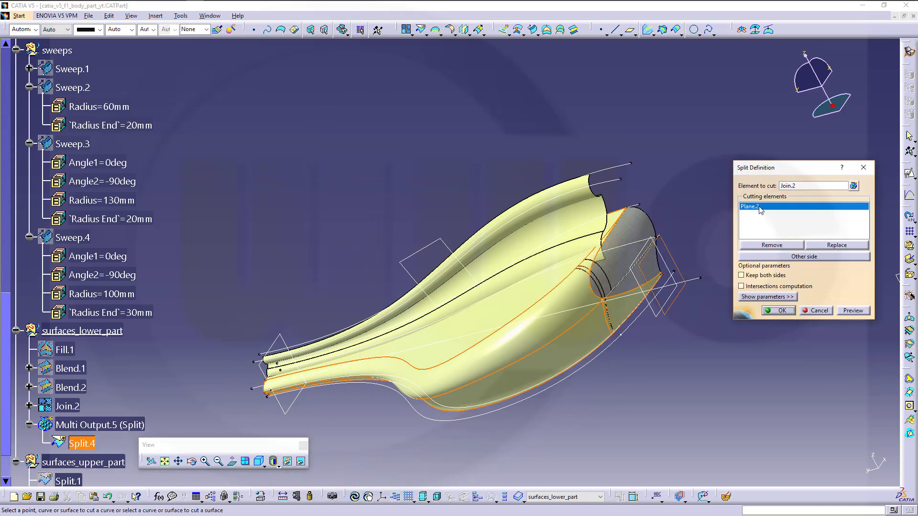
left_click(659, 316)
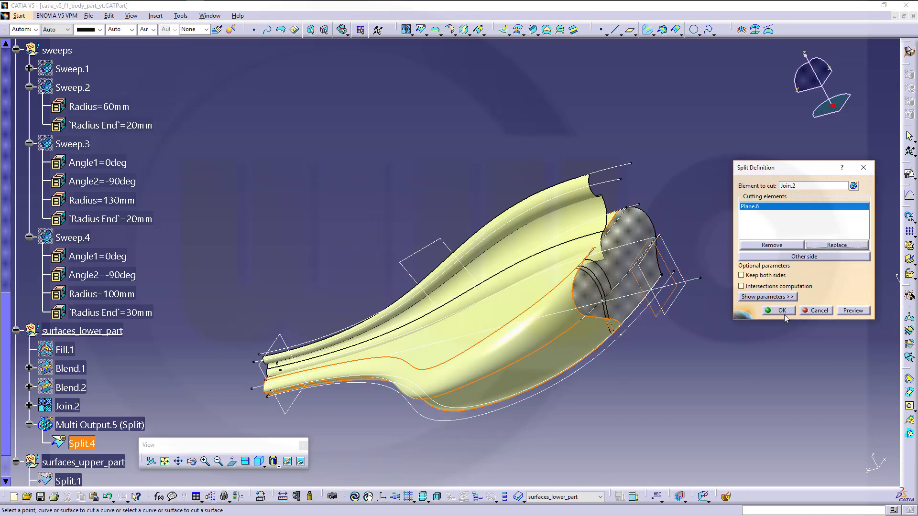
left_click(781, 311)
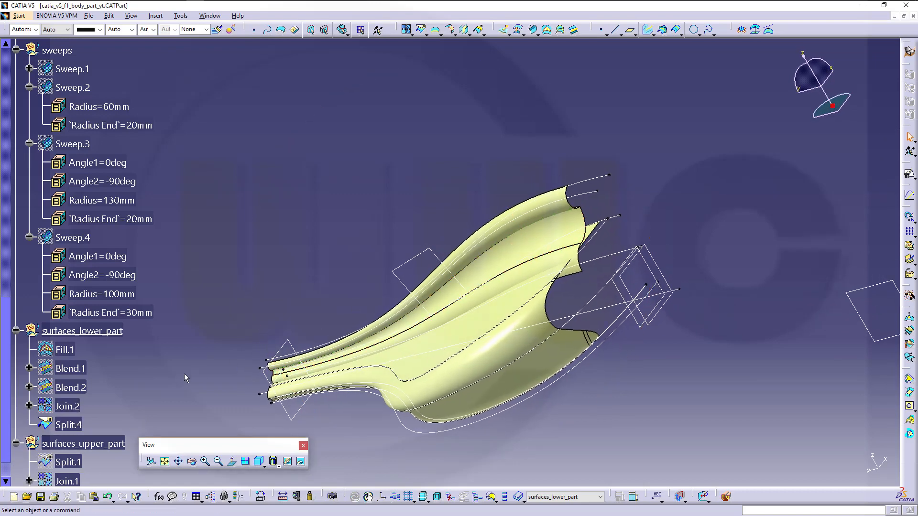
Step: Replace the cutting element of Split.3 in the upper surfaces with Plane.6
scroll(172, 385, "down", 3)
double_click(68, 384)
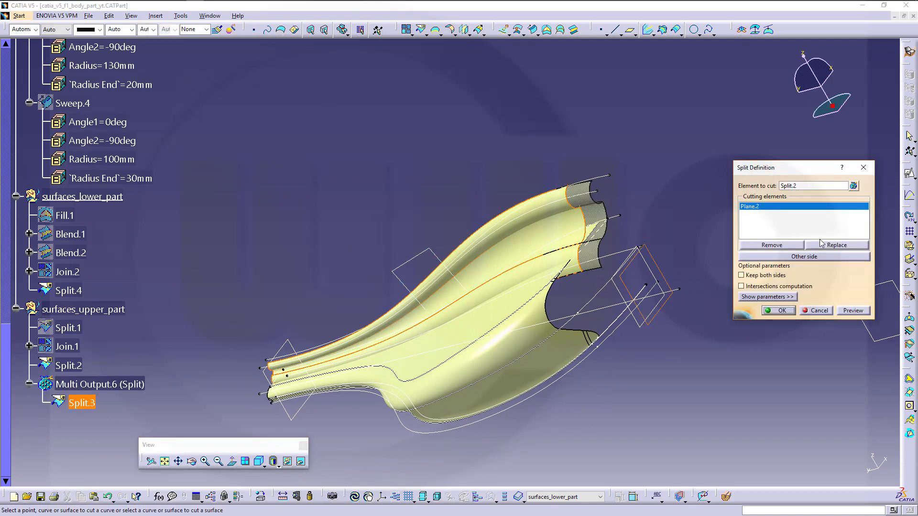
left_click(826, 246)
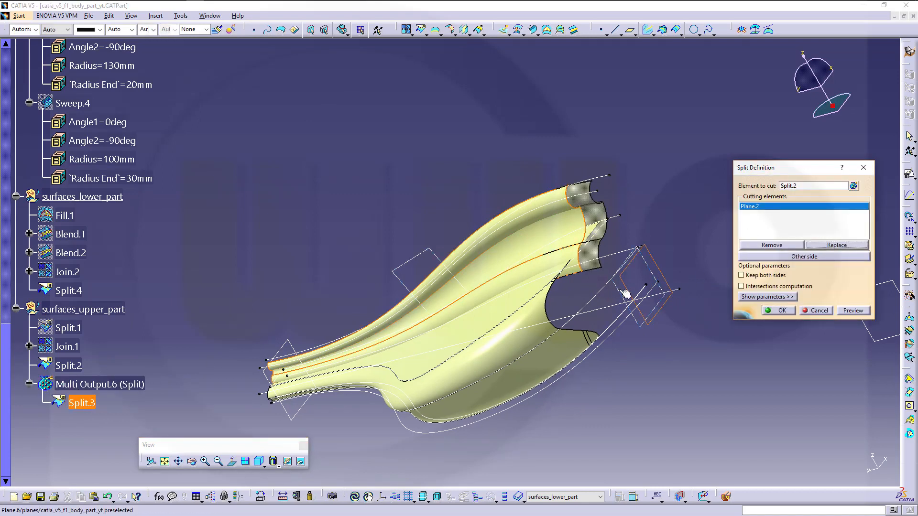
left_click(682, 298)
left_click(779, 311)
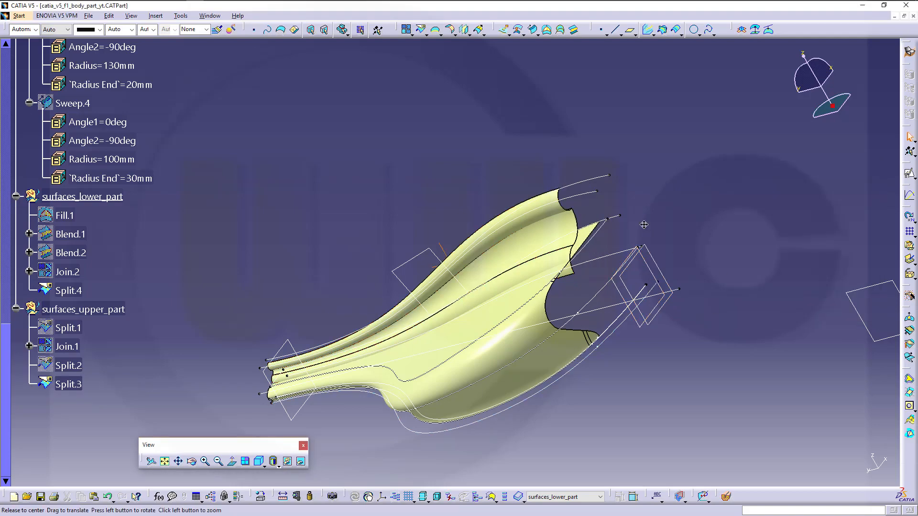
Step: Trim Split.3 and Split.4 against each other in Standard mode, keeping the default sides
middle_click_drag(665, 311, 624, 350)
middle_click_drag(456, 307, 478, 344)
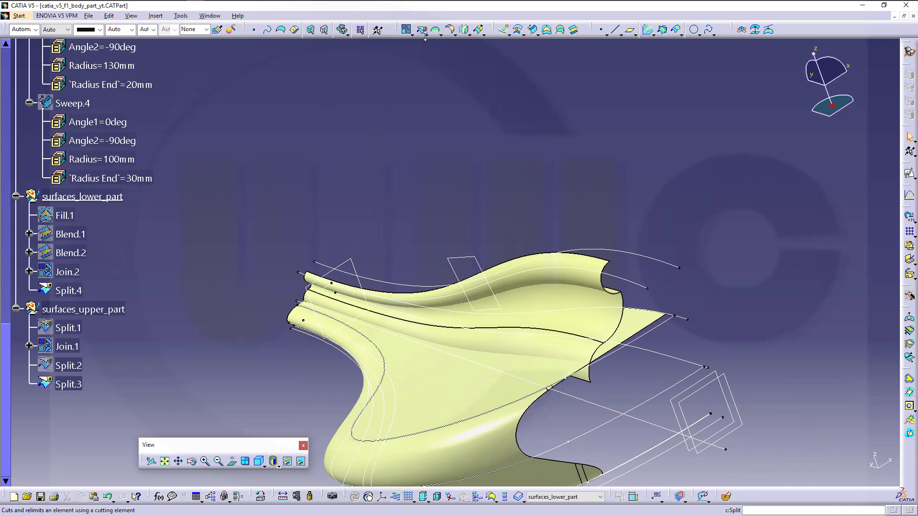
left_click(436, 61)
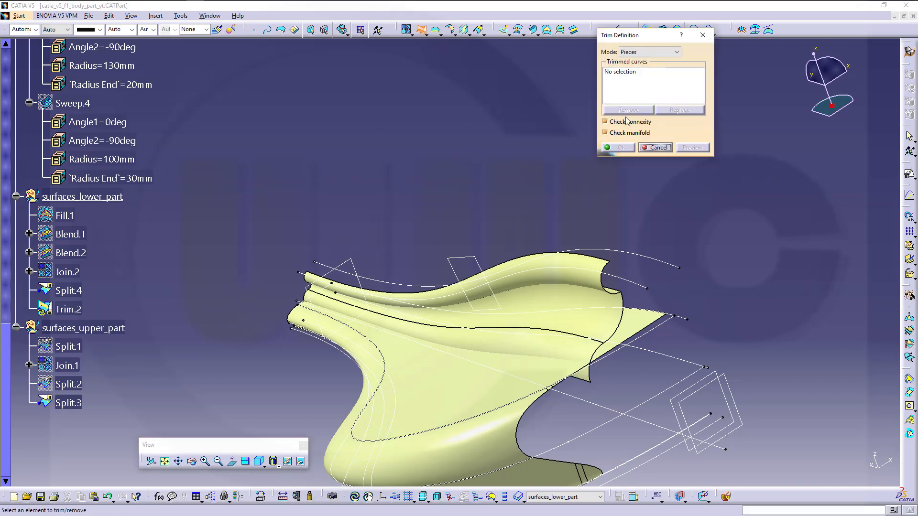
left_click(675, 51)
left_click(636, 59)
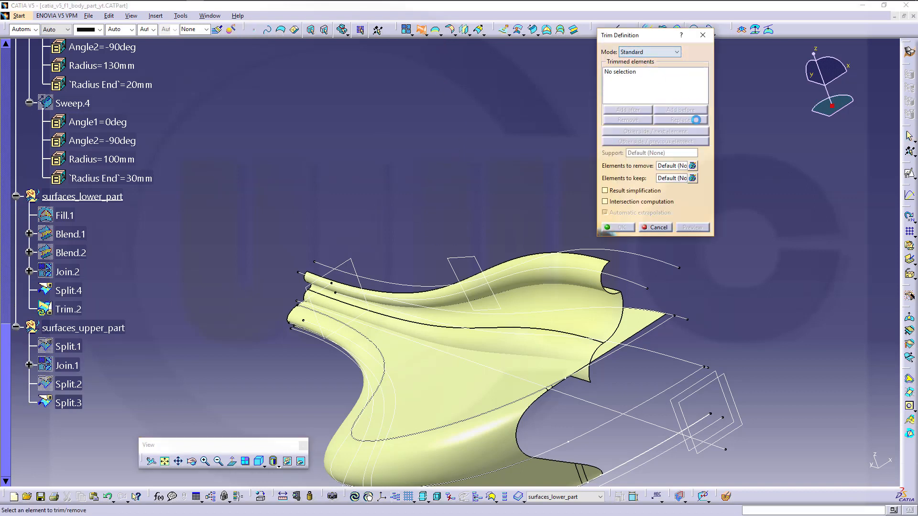
left_click(547, 309)
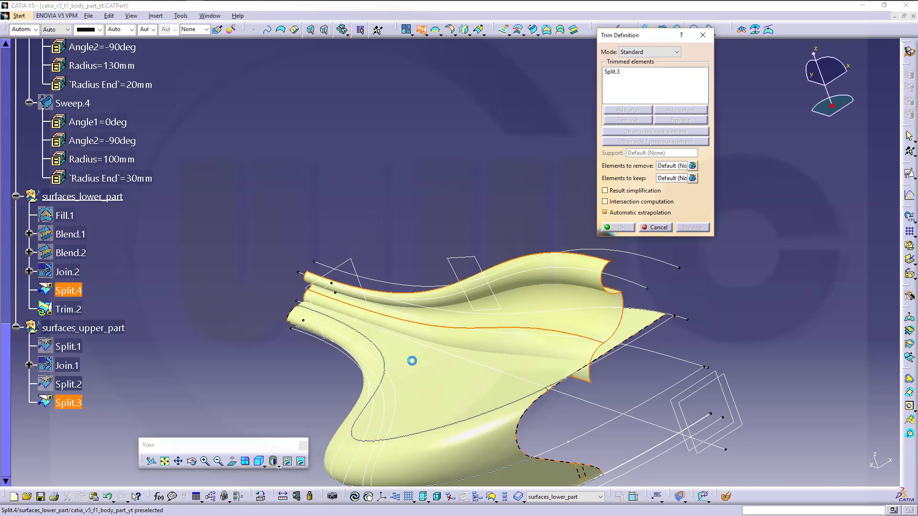
left_click(429, 389)
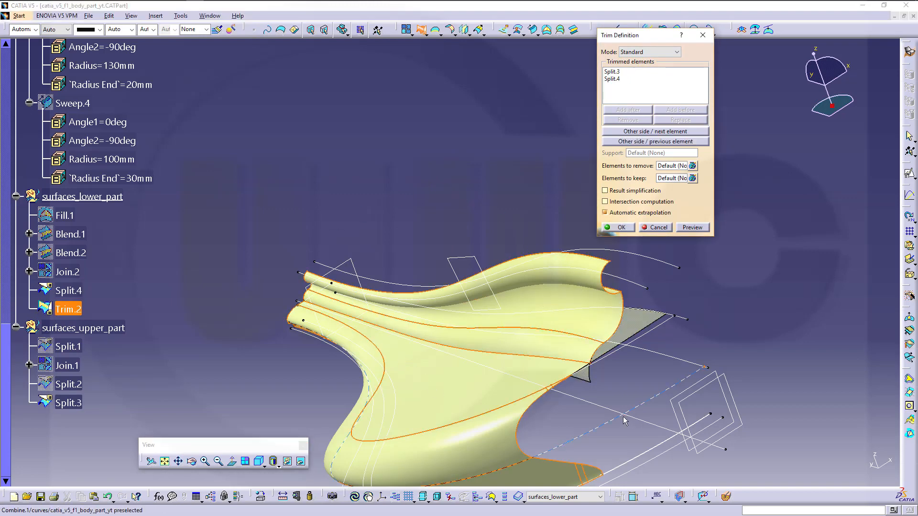
middle_click_drag(429, 389, 428, 238)
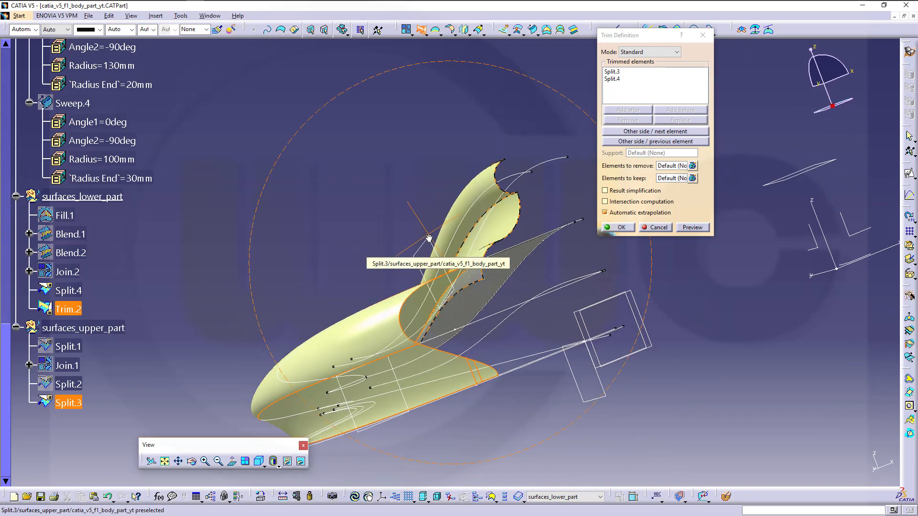
left_click(622, 228)
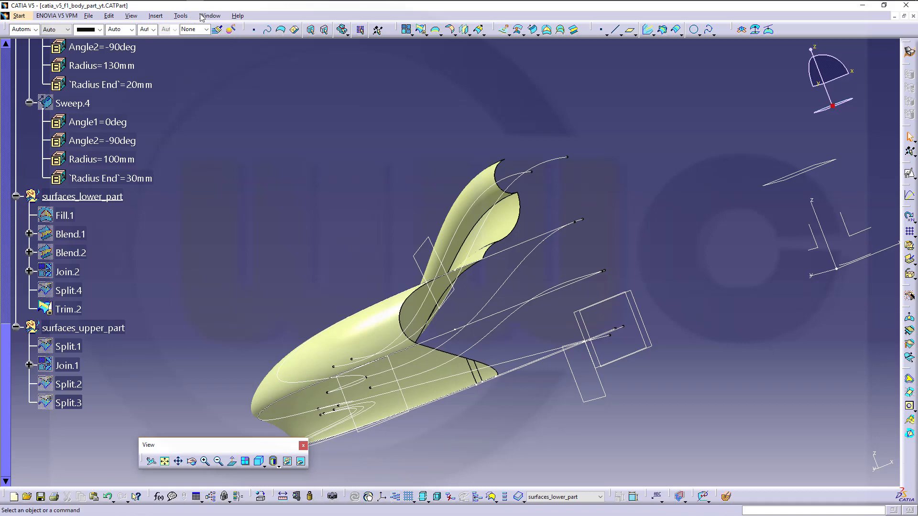
Step: Insert a geometrical set named complete_surfaces and move Trim.2 into it
left_click(154, 16)
left_click(168, 49)
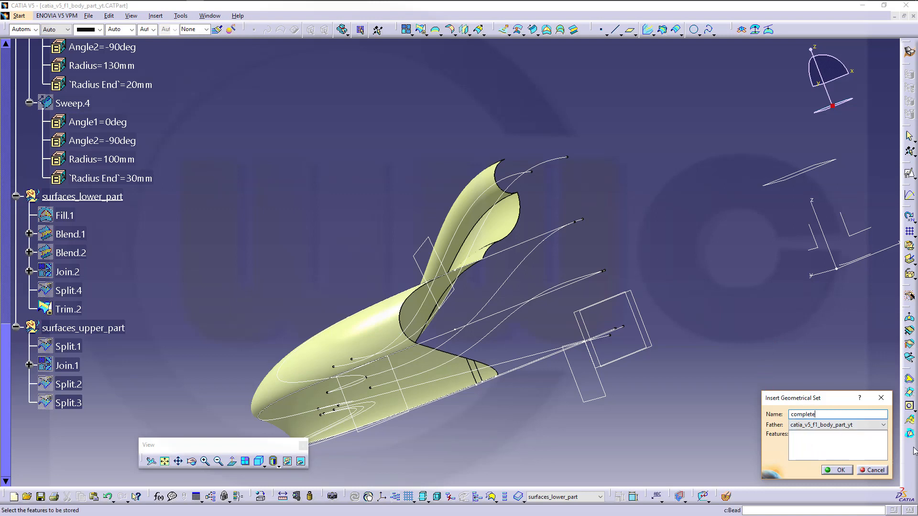
type("complete_surfaces")
left_click(840, 471)
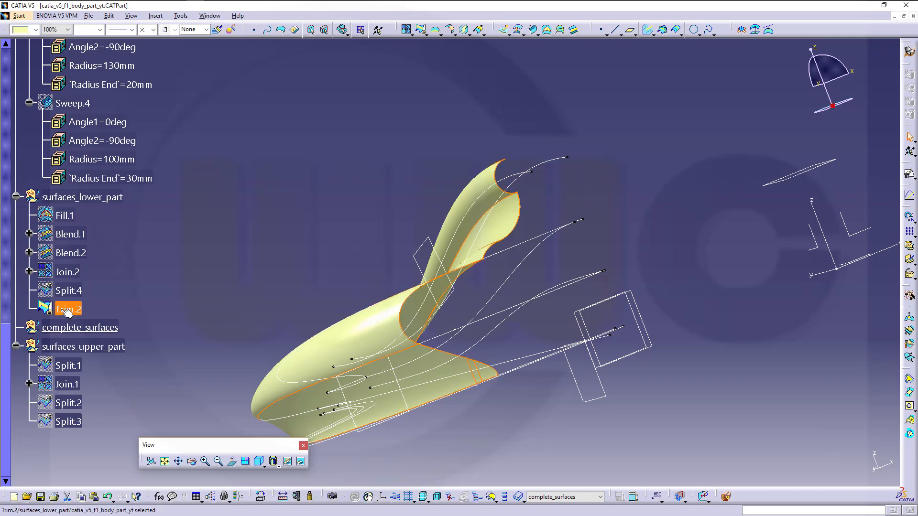
left_click_drag(67, 315, 79, 328)
scroll(424, 227, "down", 1)
Step: Examine the trimmed body, and inspect Join.1 on its own using Quick Select with the other elements hidden
middle_click_drag(425, 228, 363, 341)
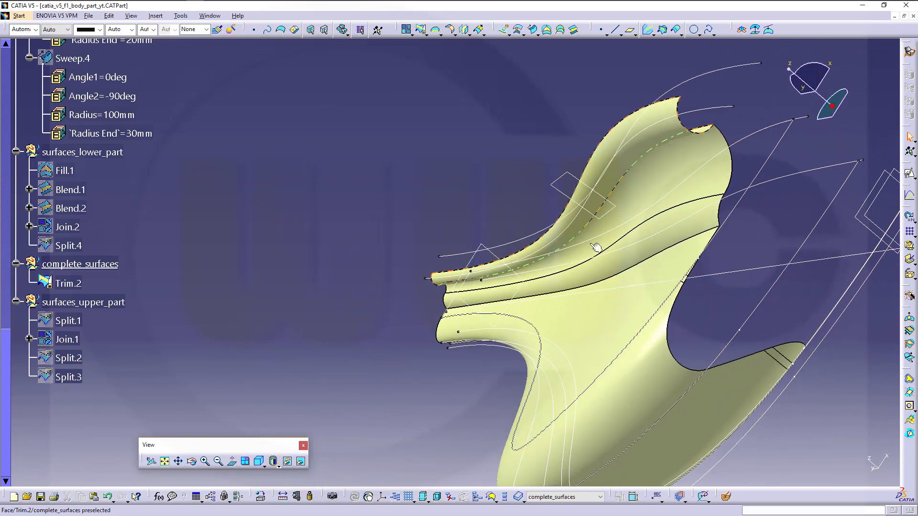
middle_click_drag(551, 264, 506, 232)
middle_click_drag(550, 258, 535, 191)
mouse_move(397, 199)
middle_mouse_down()
mouse_move(404, 226)
mouse_move(396, 243)
mouse_move(394, 213)
middle_mouse_up()
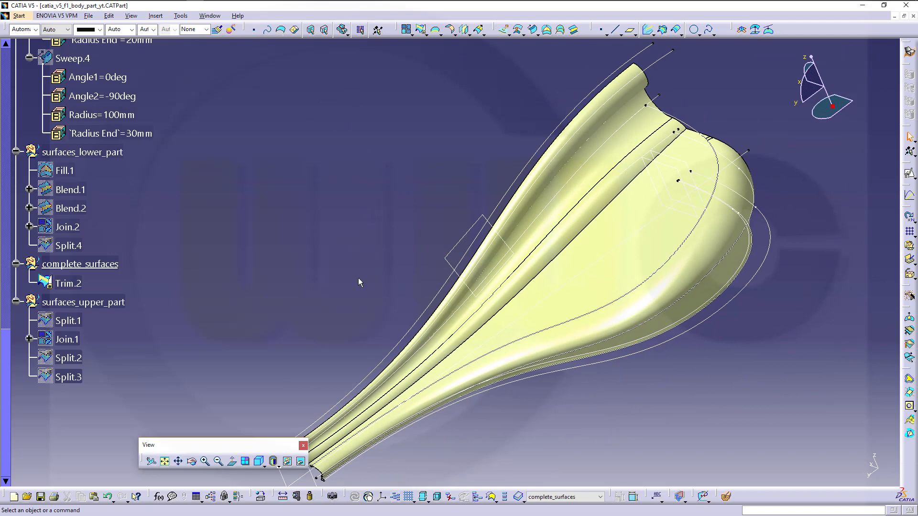
middle_click_drag(428, 149, 368, 129)
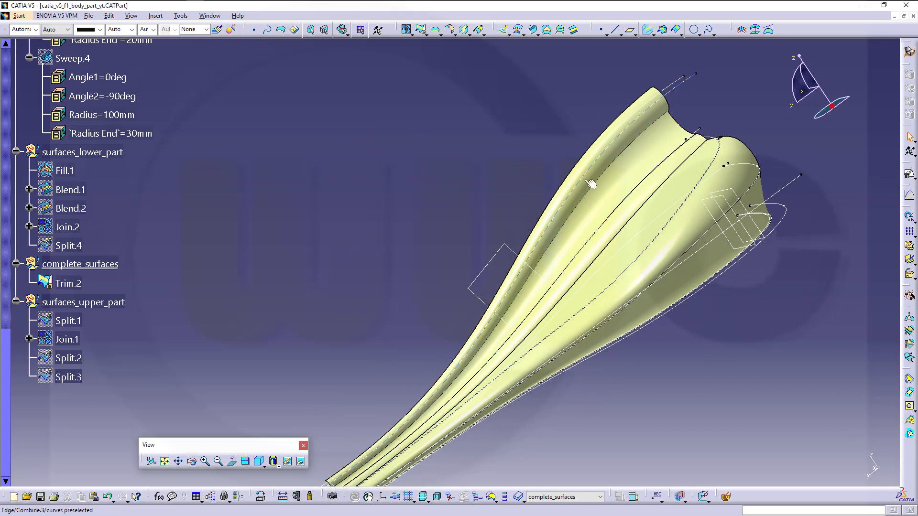
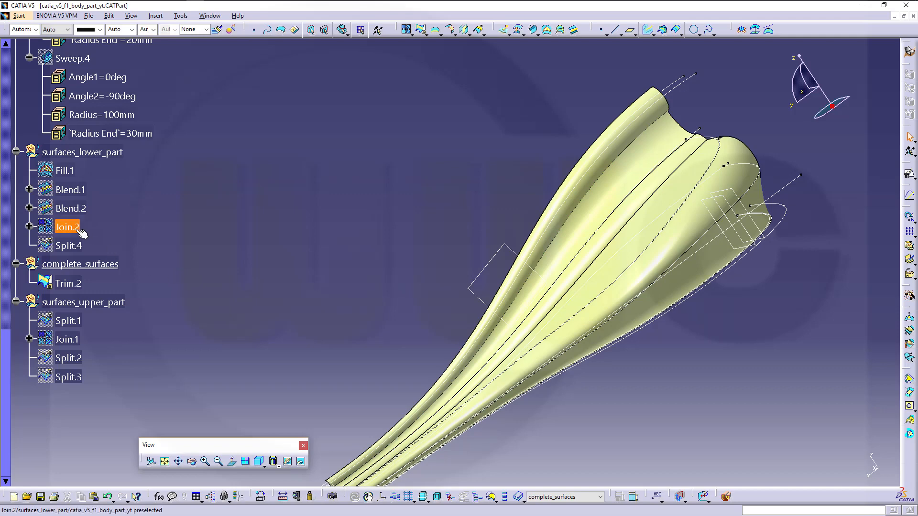
left_click(71, 340)
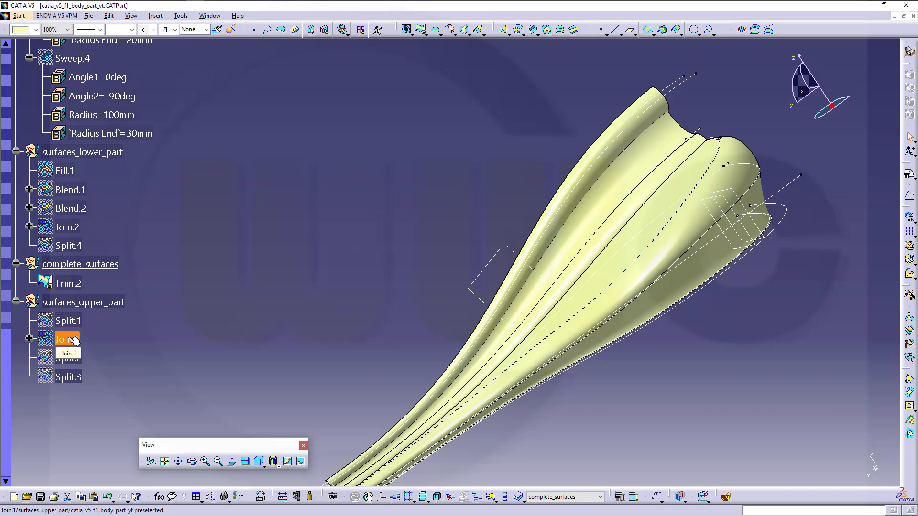
left_click(413, 152)
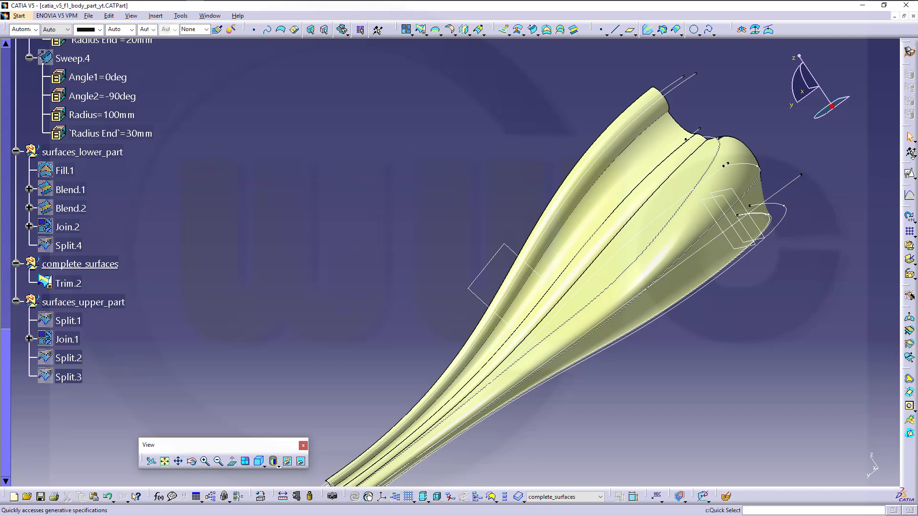
left_click(911, 153)
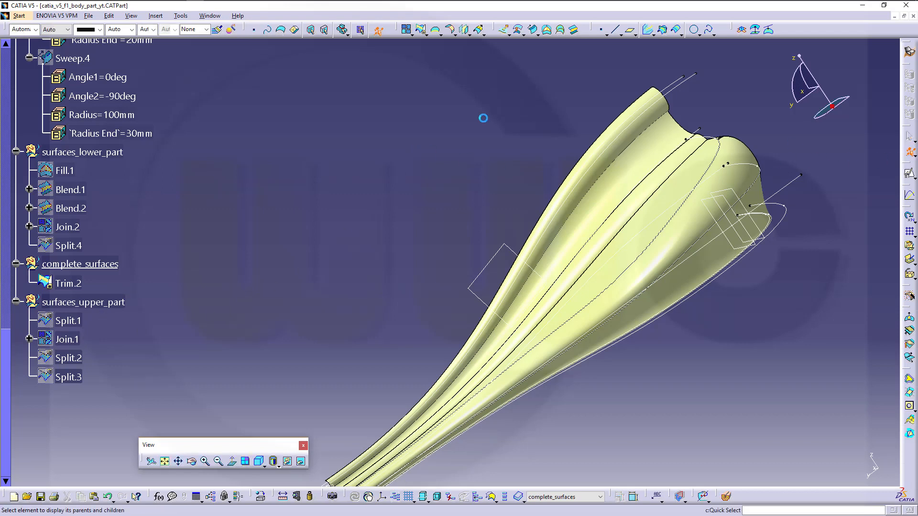
left_click(65, 341)
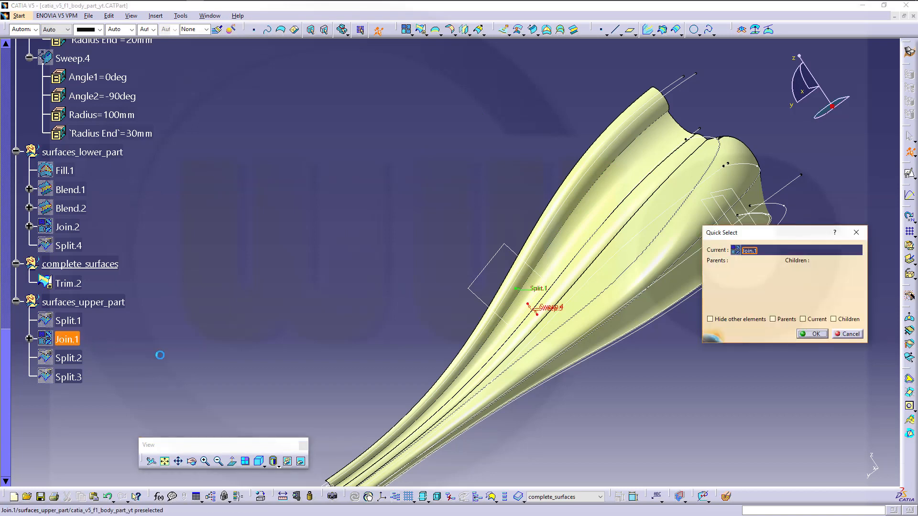
left_click(804, 320)
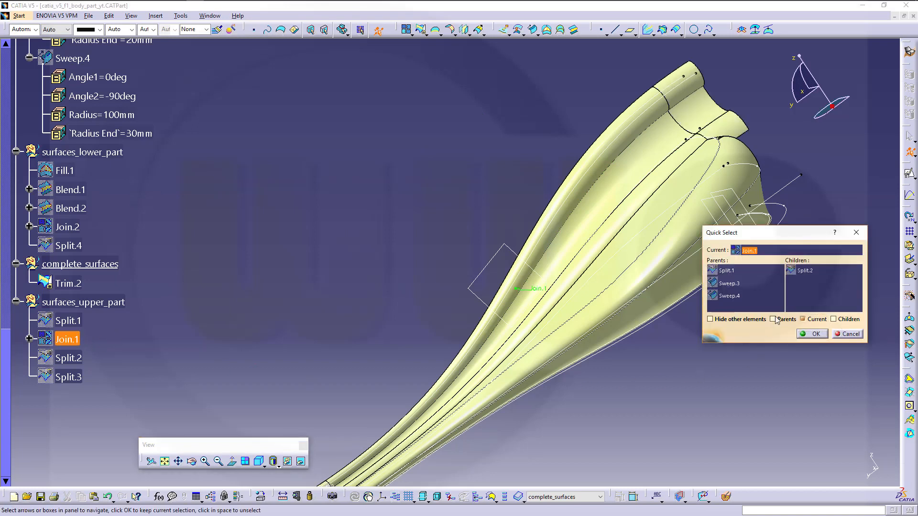
left_click(710, 319)
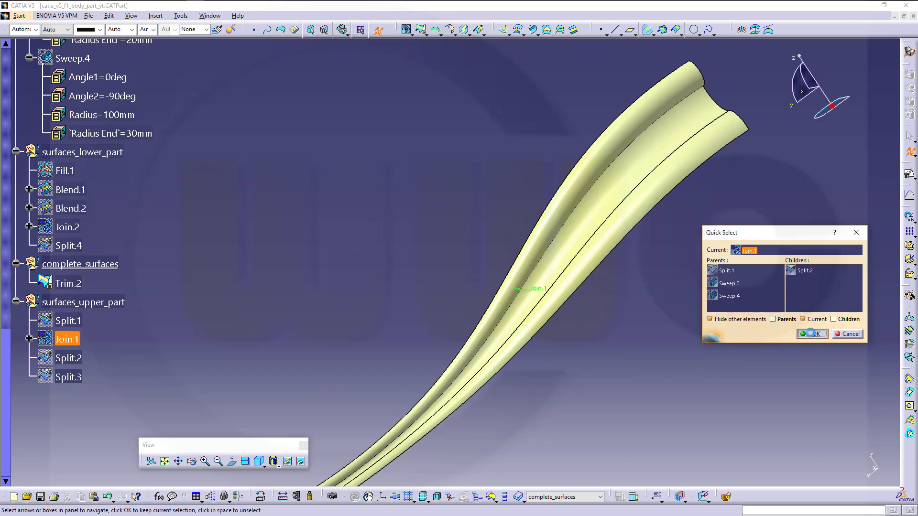
left_click(811, 333)
Step: Define surfaces_upper_part as the work object and choose the upper crease edge of Trim.2 for a variable radius fillet
right_click(93, 303)
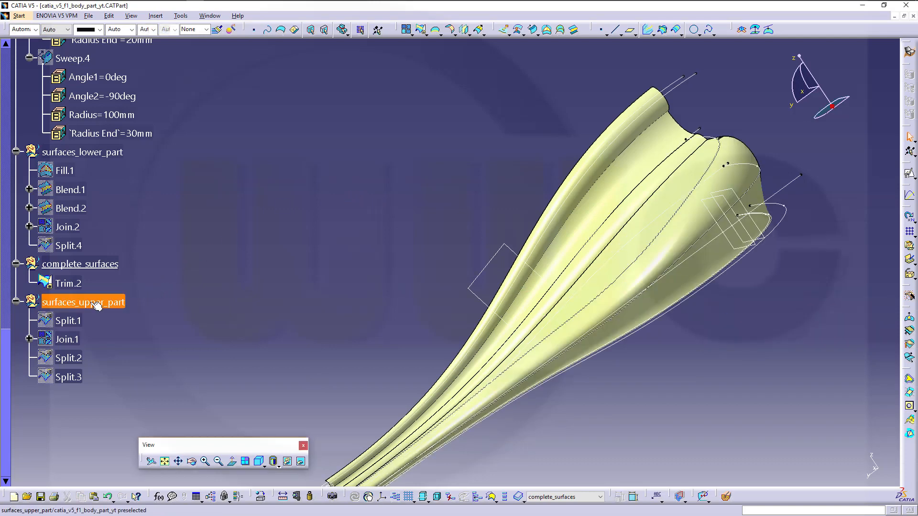
left_click(141, 373)
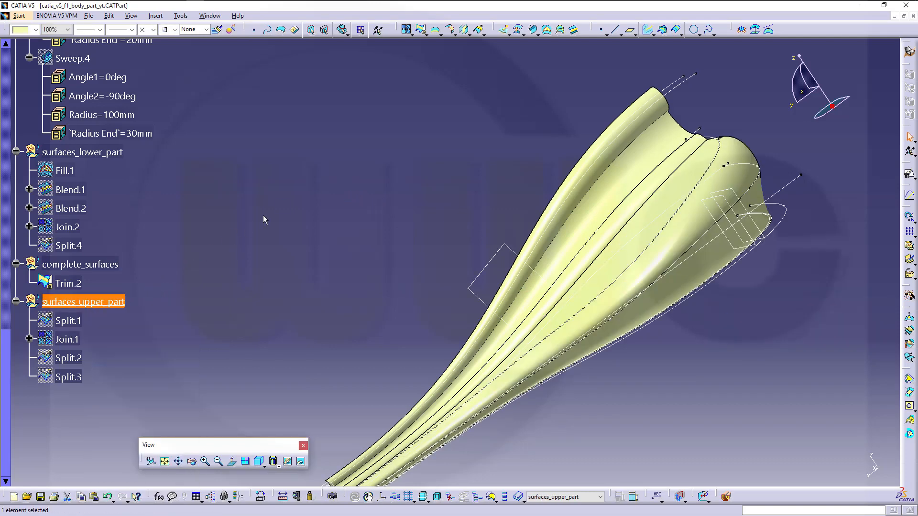
middle_click_drag(361, 195, 423, 108)
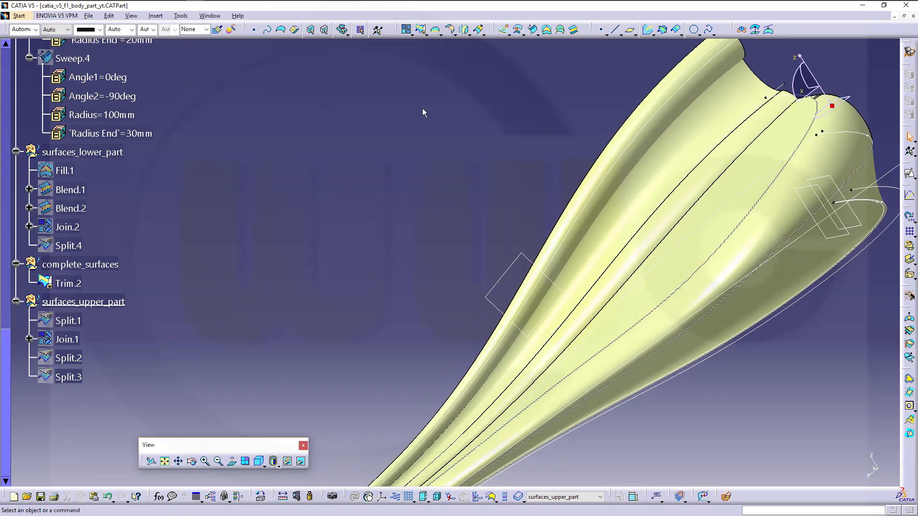
left_click(455, 35)
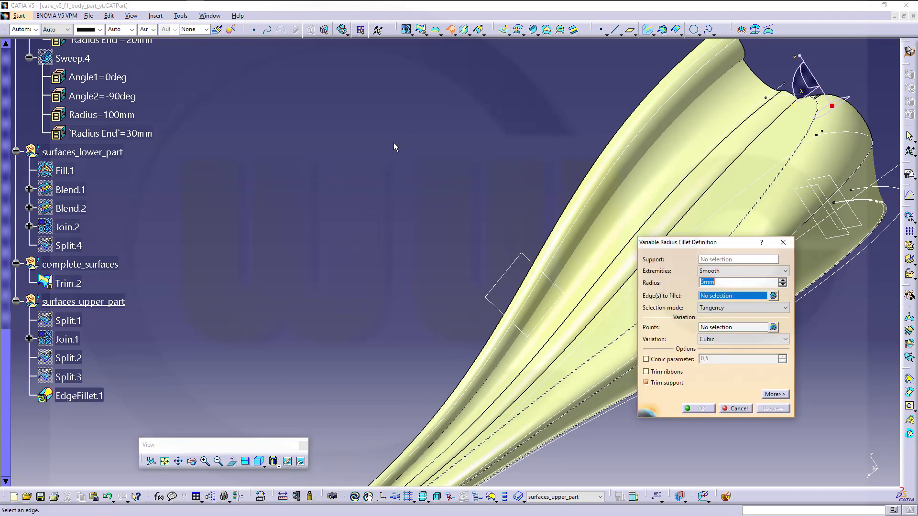
middle_click_drag(403, 176, 448, 186)
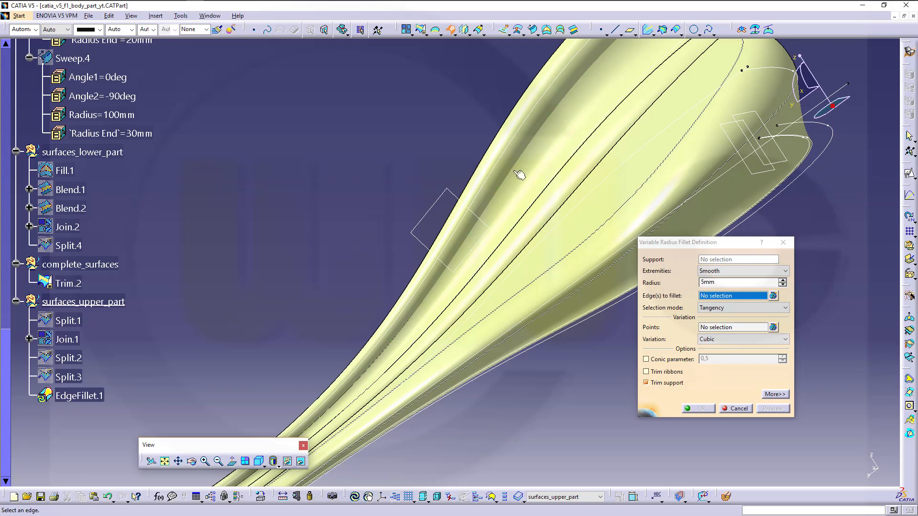
left_click(520, 176)
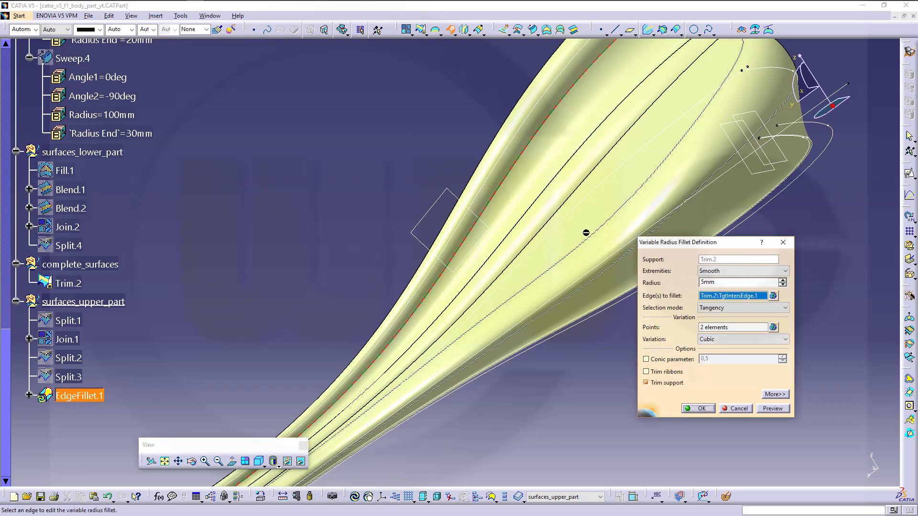
Step: Set the variable fillet's radius to 10 mm at the narrow end of the body
middle_click_drag(563, 259, 770, 179)
middle_click_drag(492, 423, 493, 184)
middle_click_drag(426, 248, 498, 149)
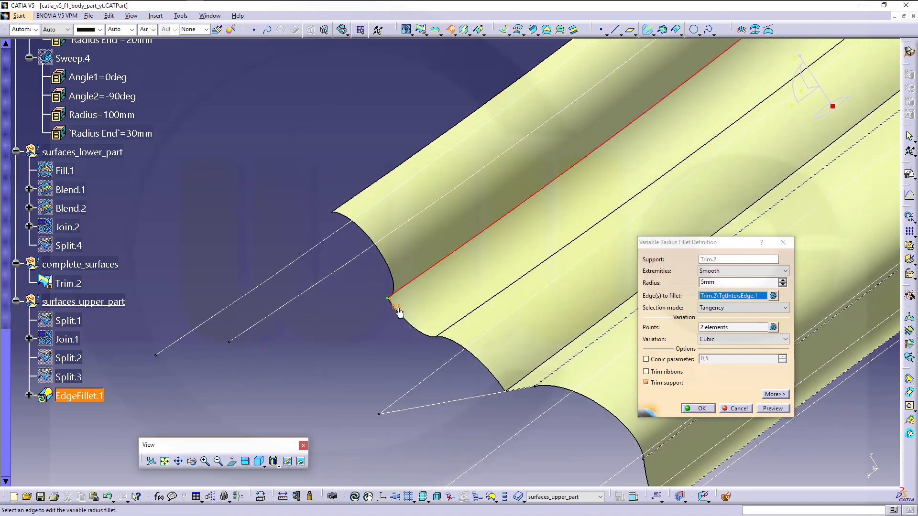
double_click(399, 310)
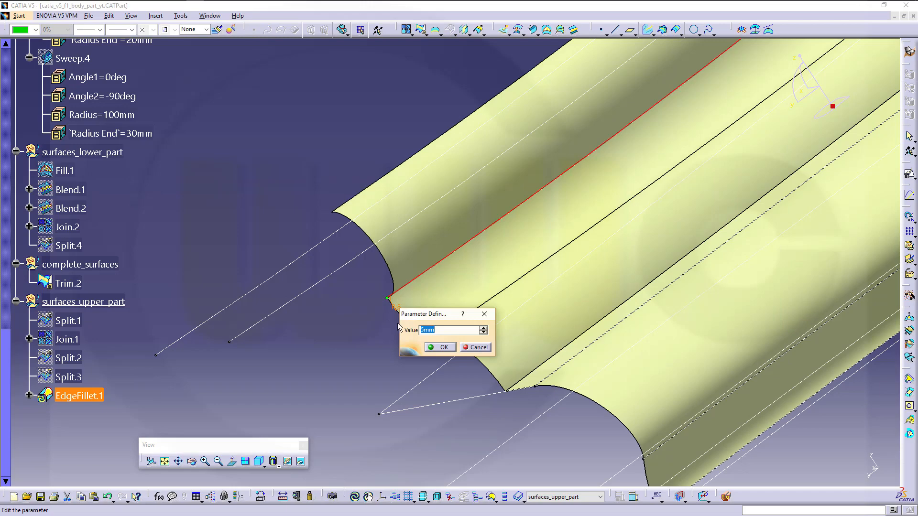
type("10")
key("Return")
Step: Set the variable fillet's radius to 15 mm at the wide end of the body's upper crease edge and complete the fillet
middle_click_drag(711, 206, 686, 241)
middle_click_drag(718, 187, 364, 515)
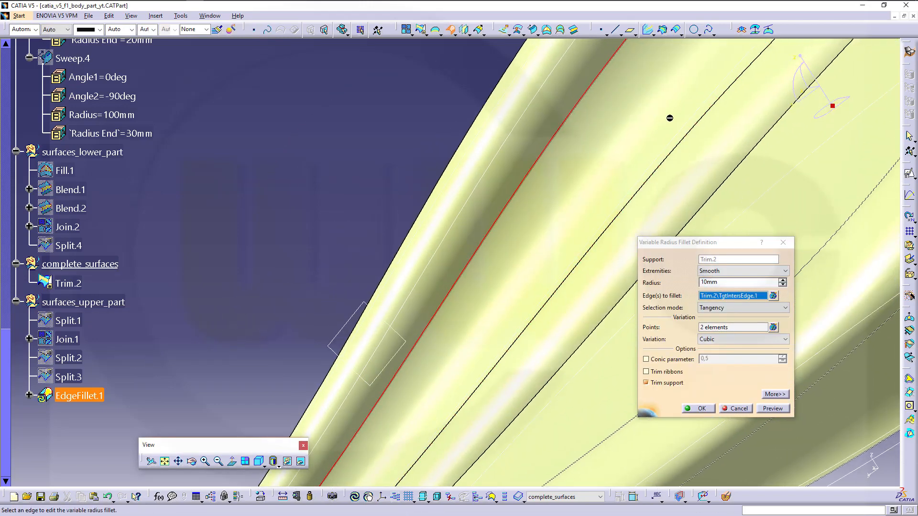
middle_click_drag(668, 117, 416, 379)
middle_click_drag(580, 196, 681, 118)
double_click(668, 118)
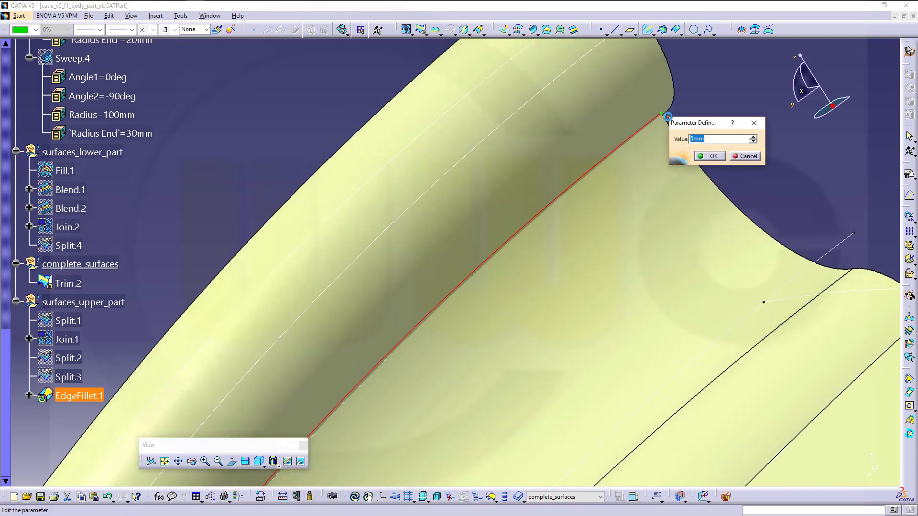
type("15")
key("Return")
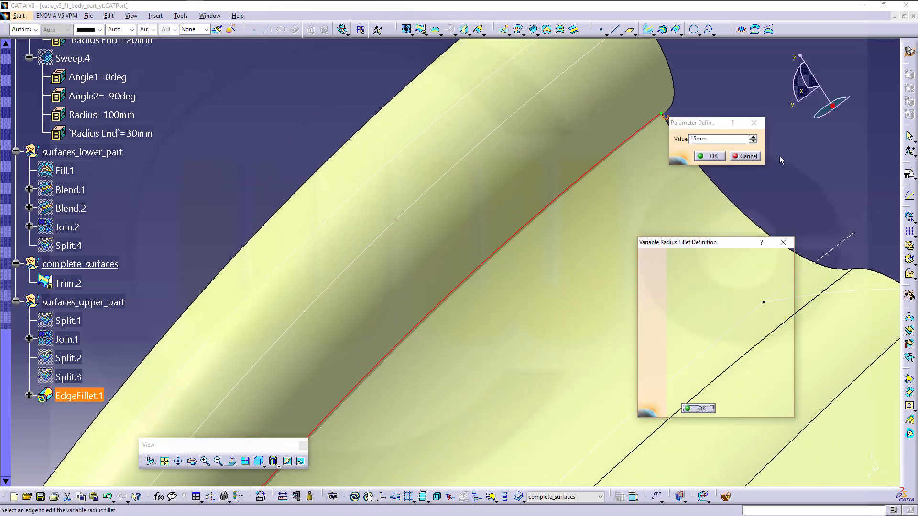
left_click(701, 408)
Step: Check the new fillet along the crease and define complete_surfaces as the work object
scroll(512, 307, "down", 5)
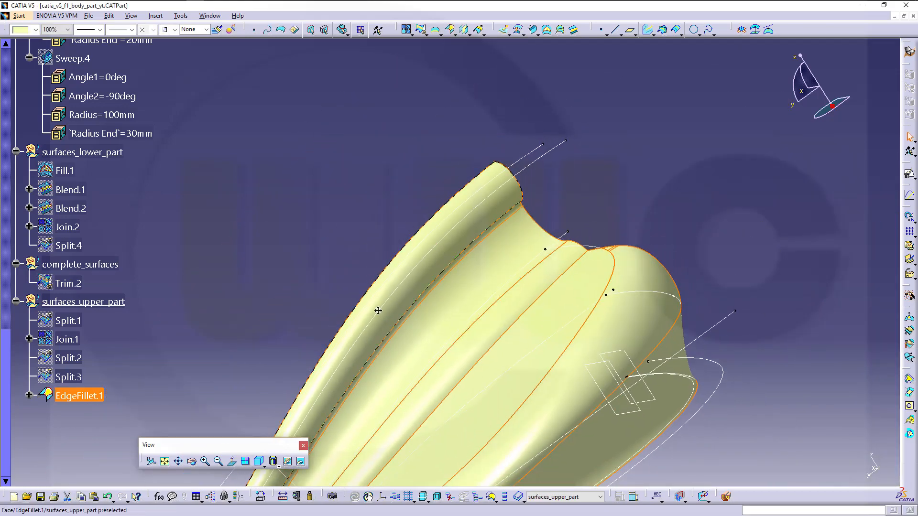
middle_click_drag(378, 311, 530, 330)
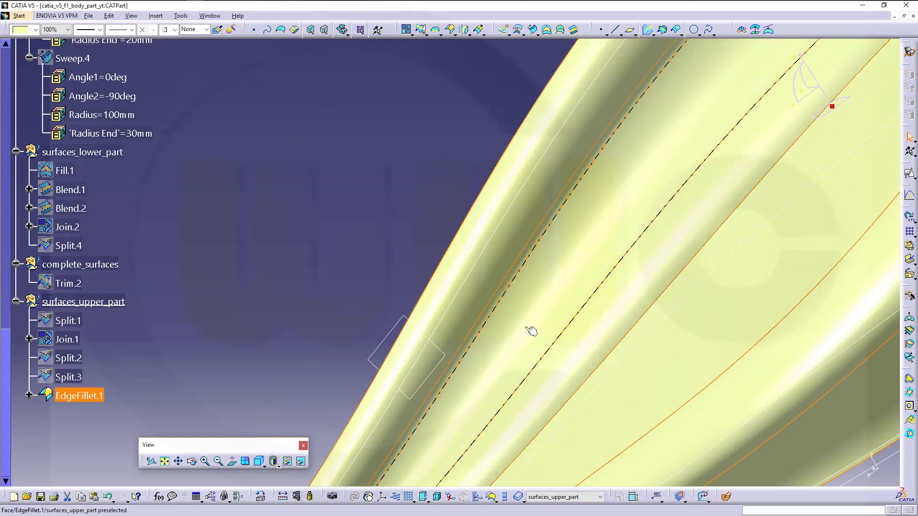
left_click(679, 283)
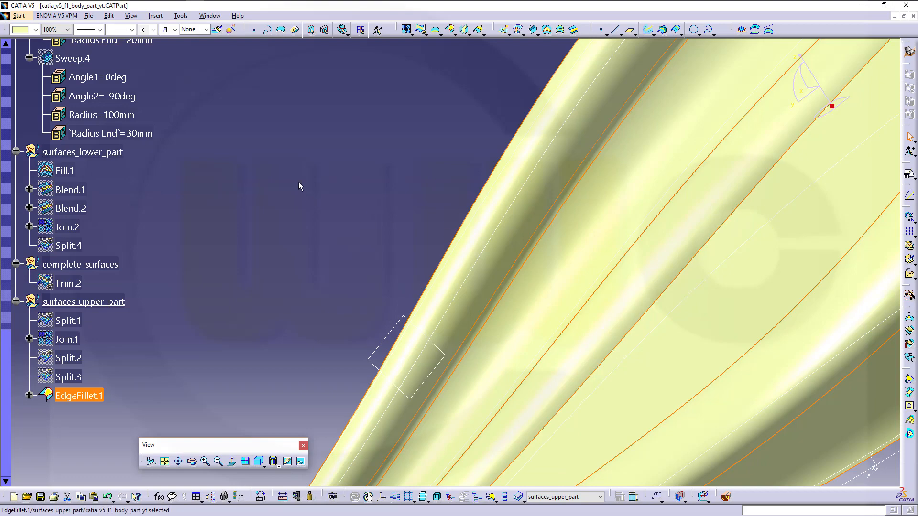
middle_click_drag(265, 142, 201, 306)
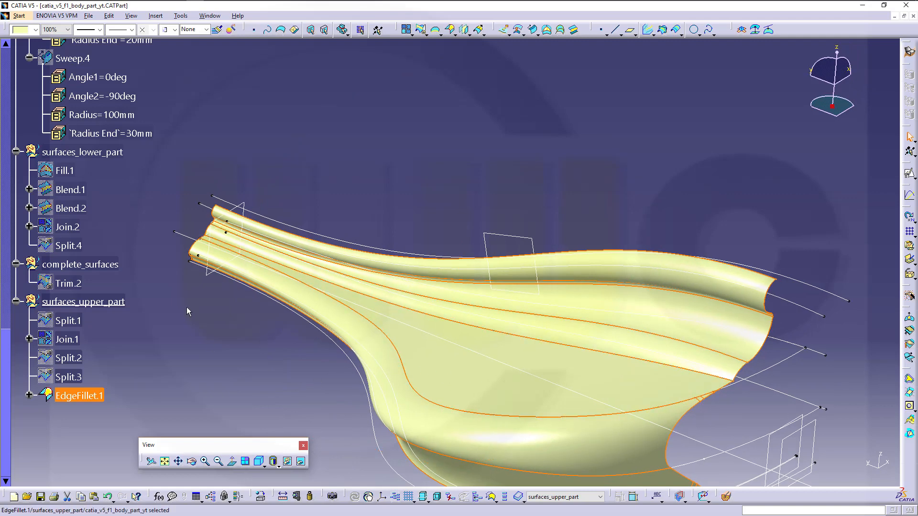
left_click(96, 265)
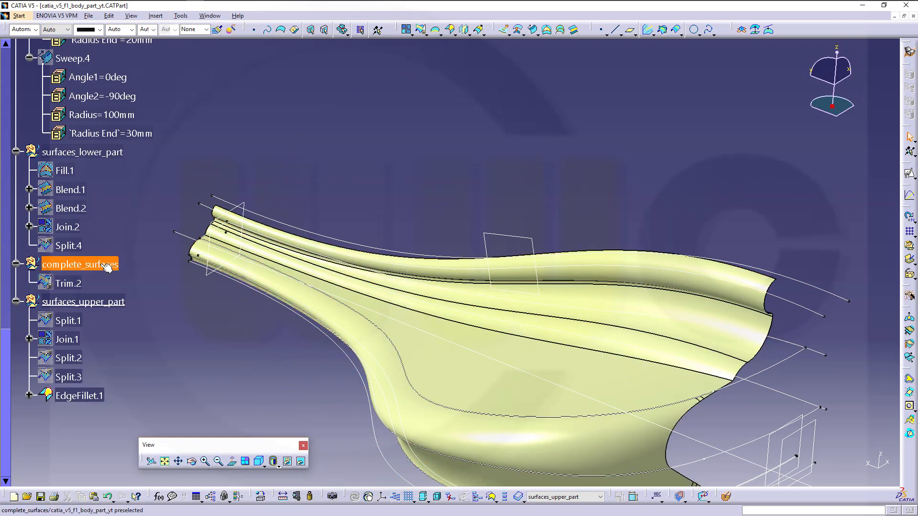
right_click(100, 264)
left_click(143, 333)
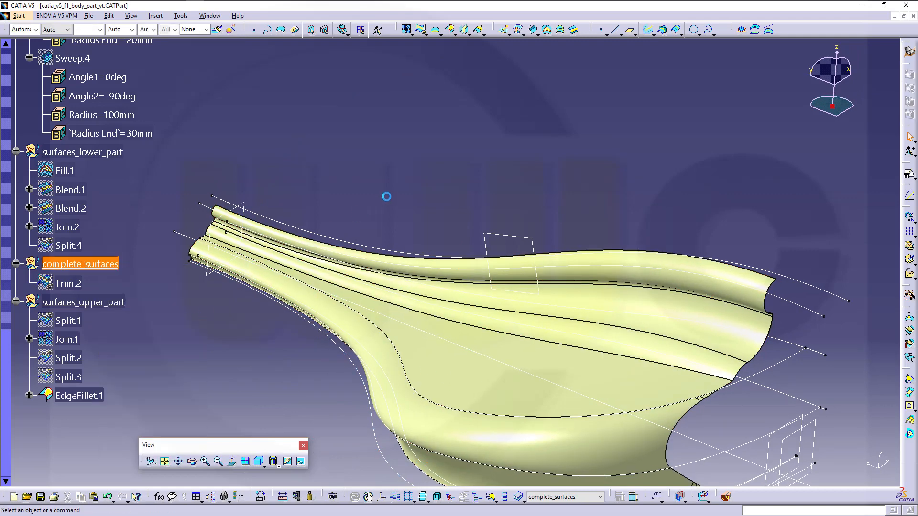
Step: Mirror EdgeFillet.1 about the YZ plane of the Absolute Axis System with the Symmetry operation
left_click(463, 30)
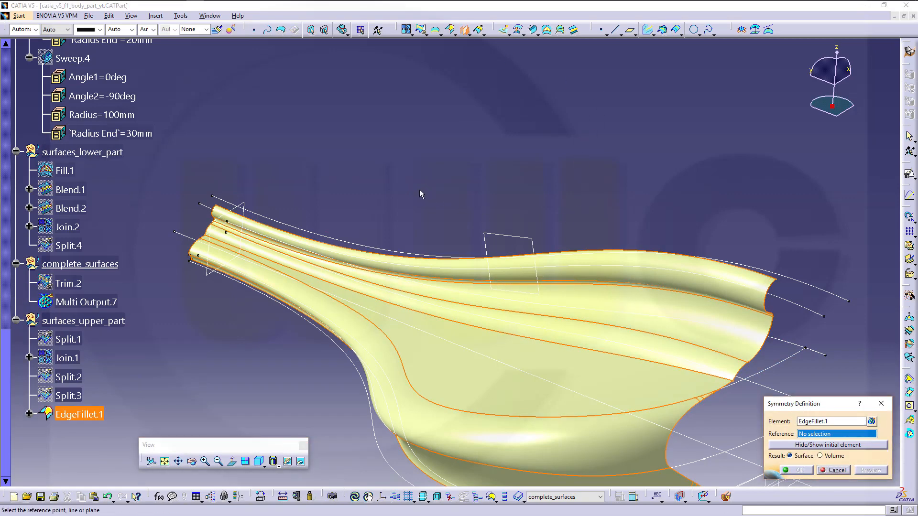
scroll(228, 144, "up", 9)
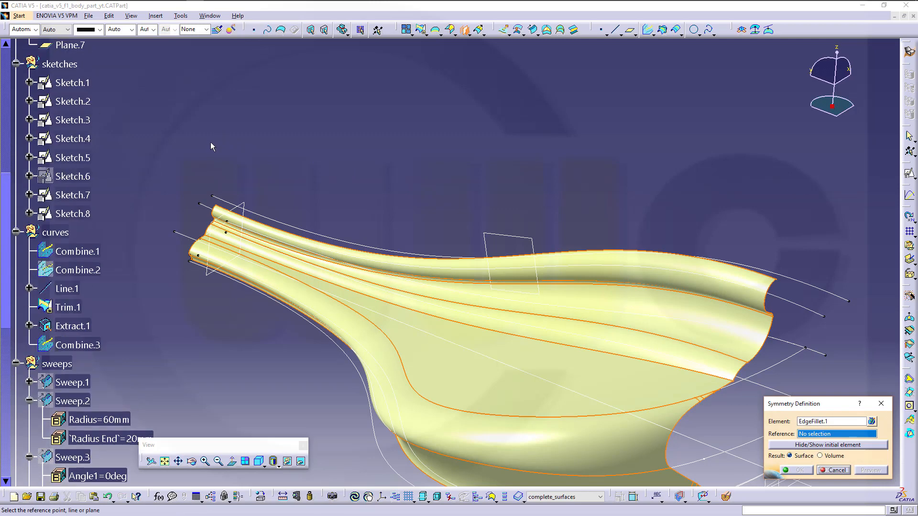
scroll(212, 144, "up", 1)
middle_click_drag(224, 159, 376, 300, "ctrl")
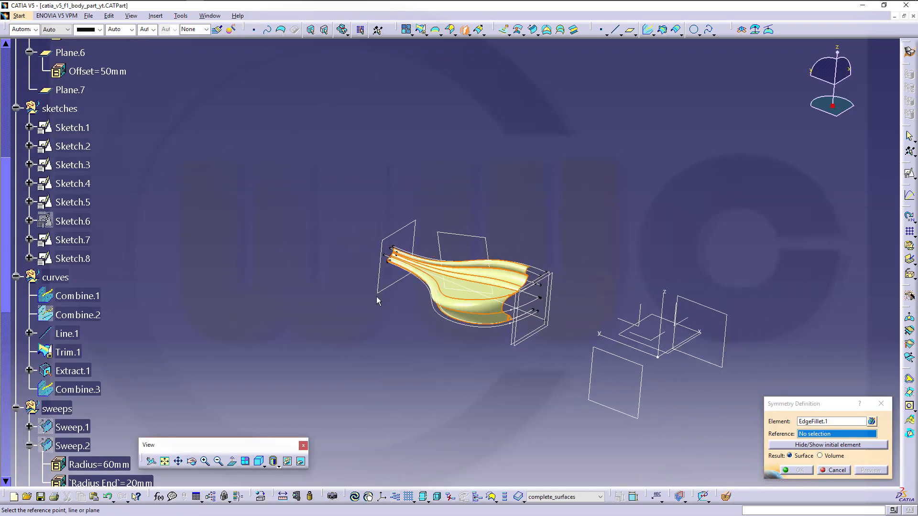
left_click(629, 329)
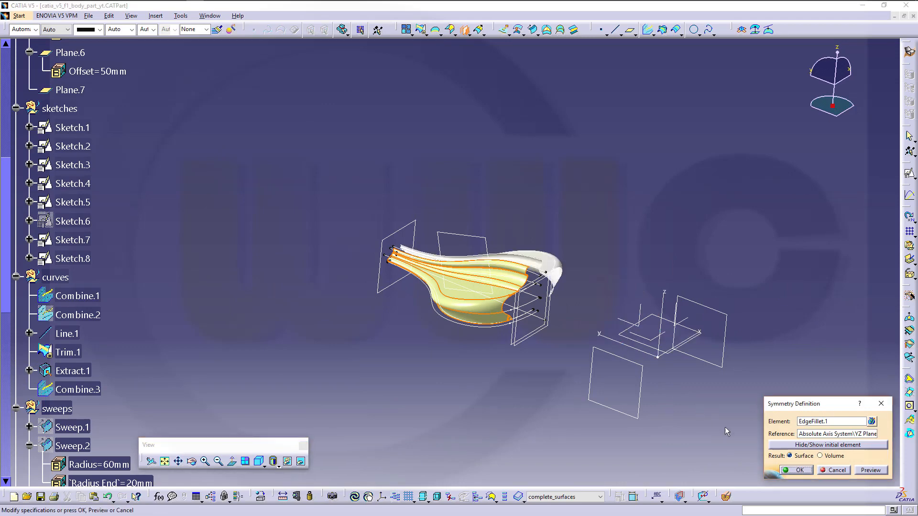
left_click(797, 471)
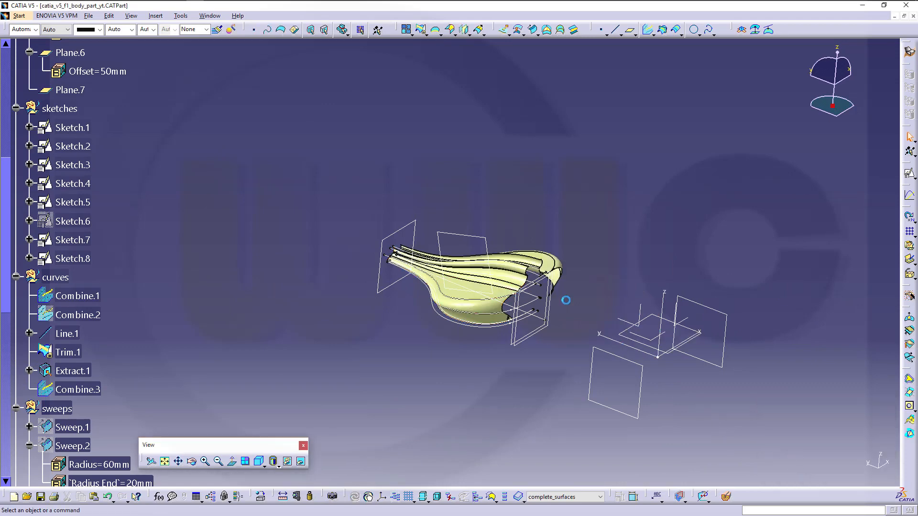
Step: Blend the facing top edges of EdgeFillet.1 and its mirrored copy, using both surfaces as supports with tangency continuity
middle_click_drag(566, 301, 472, 199)
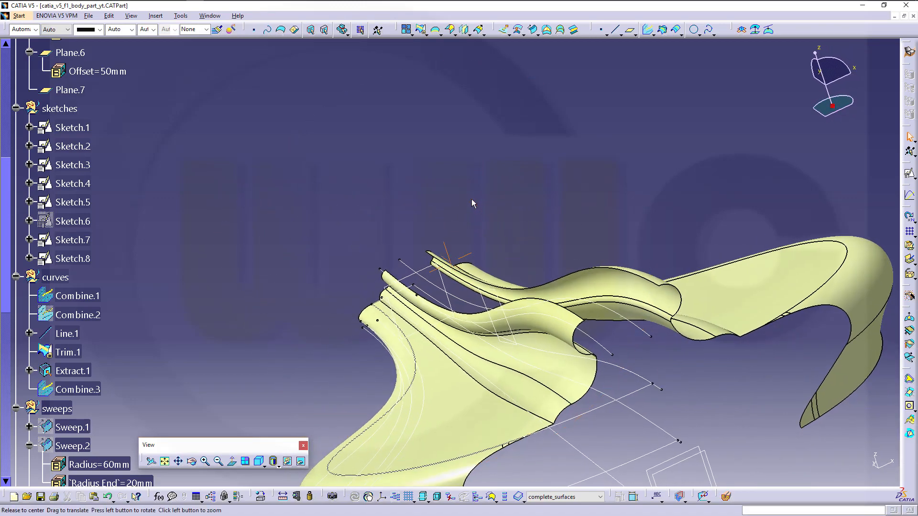
left_click(579, 32)
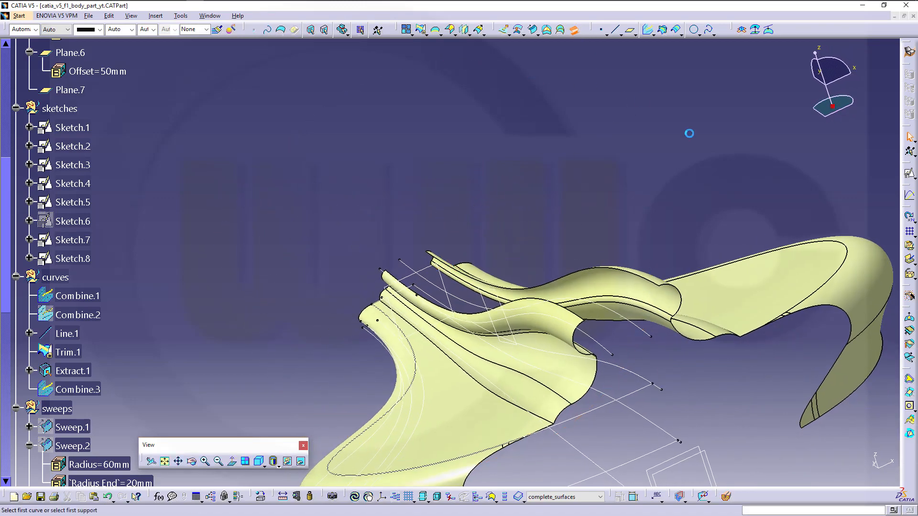
left_click(579, 317)
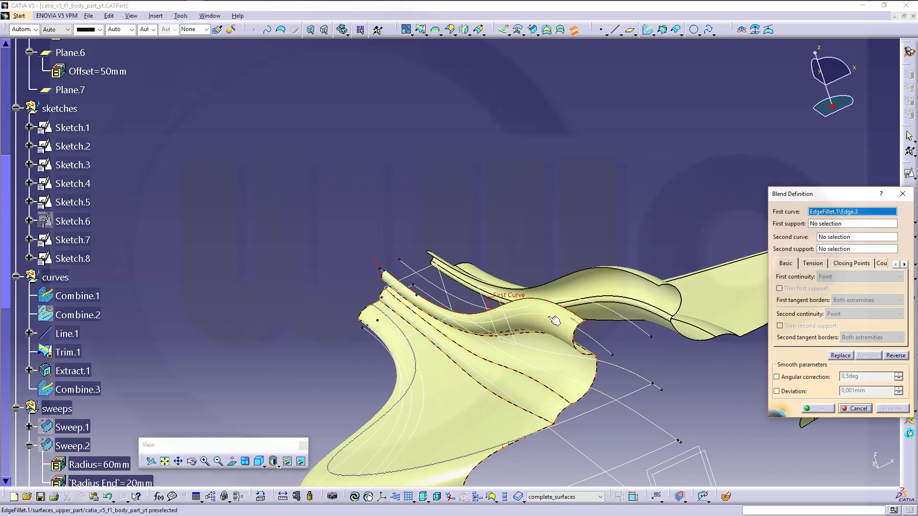
left_click(542, 308)
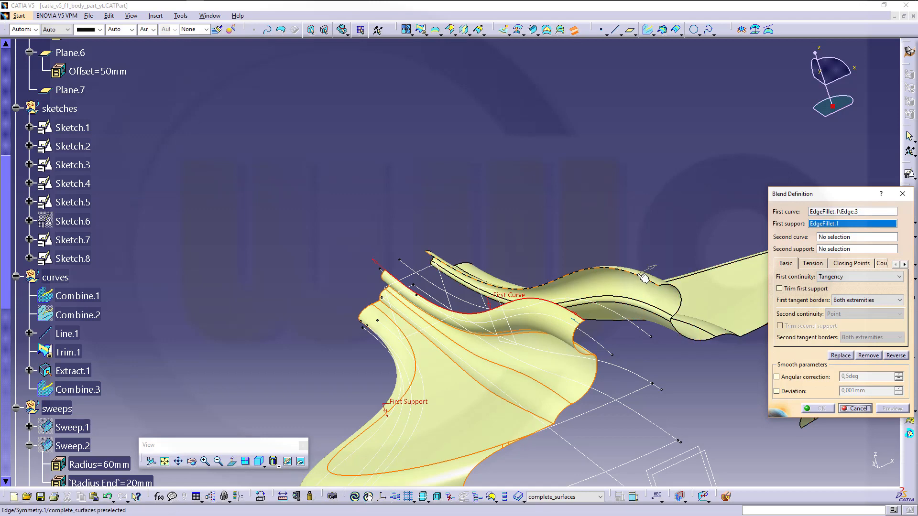
left_click(651, 293)
left_click(652, 294)
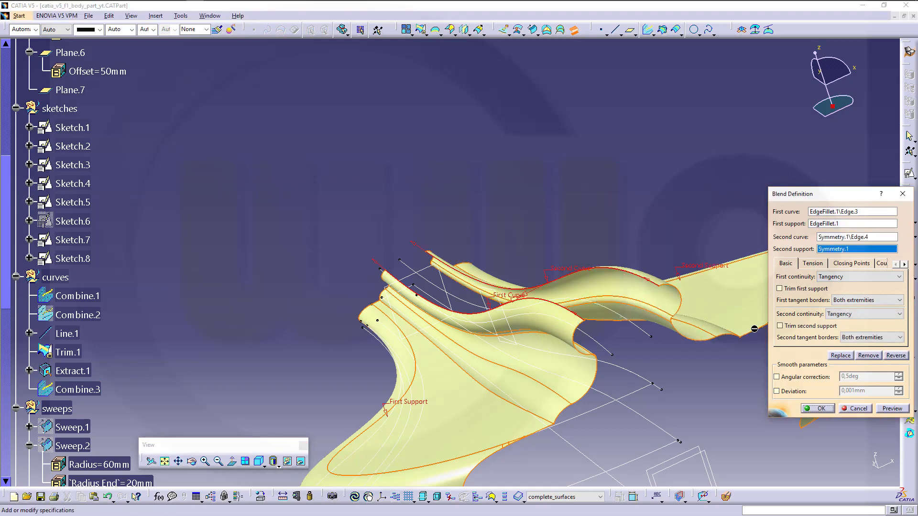
left_click(816, 409)
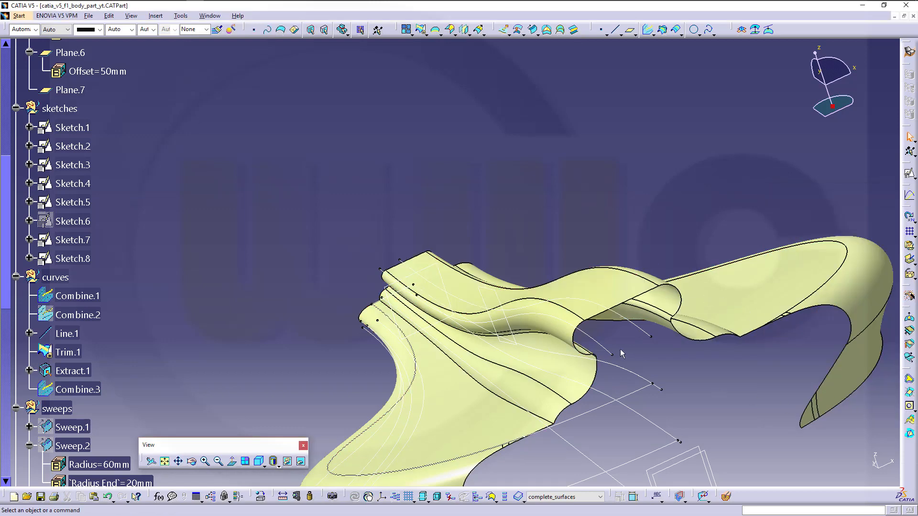
Step: Create a plane offset 100 mm from Plane.2 in the reversed direction, within the planes geometrical set
middle_click_drag(621, 350, 601, 318)
middle_click_drag(540, 313, 482, 262)
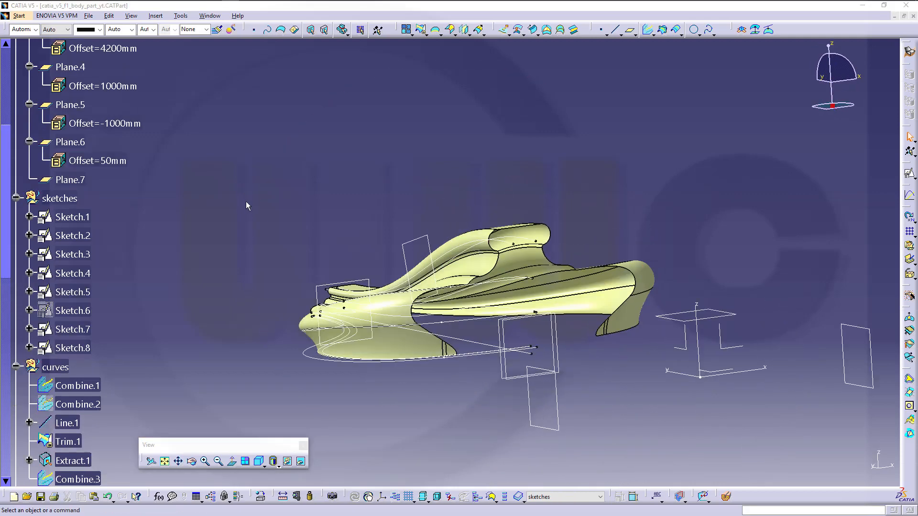
mouse_move(246, 202)
middle_mouse_down()
mouse_move(267, 239)
mouse_move(391, 235)
mouse_move(398, 133)
middle_mouse_up()
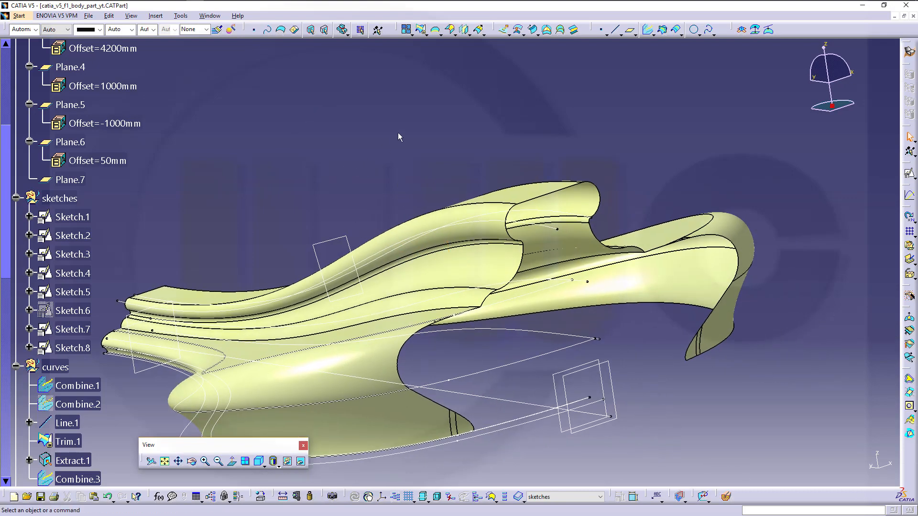
left_click(630, 30)
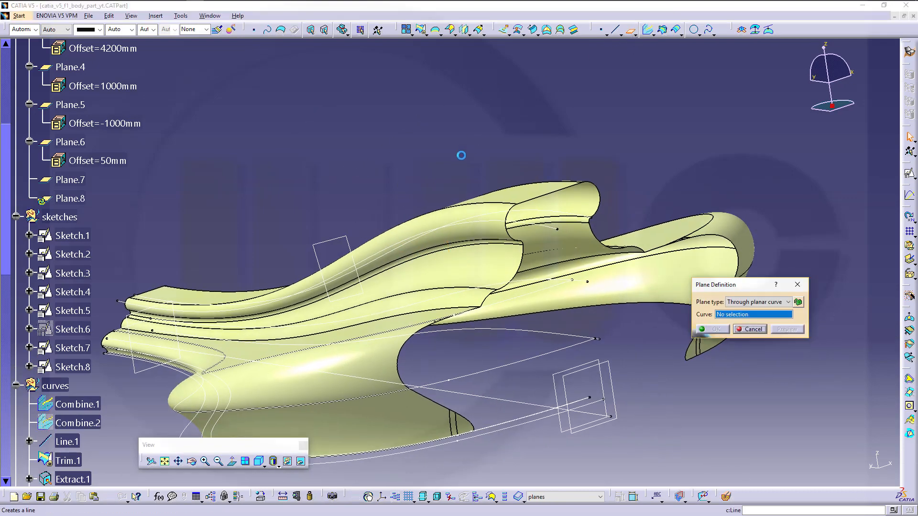
middle_click_drag(461, 153, 475, 180)
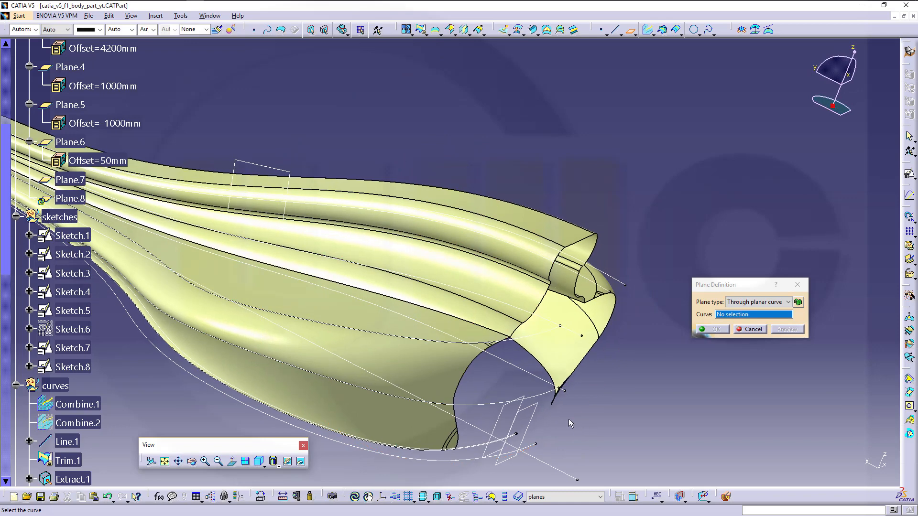
left_click(545, 428)
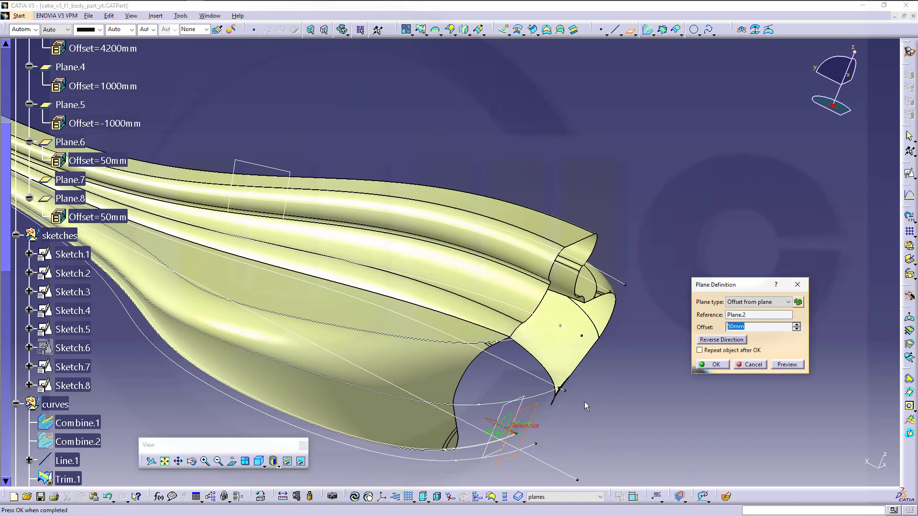
left_click(722, 339)
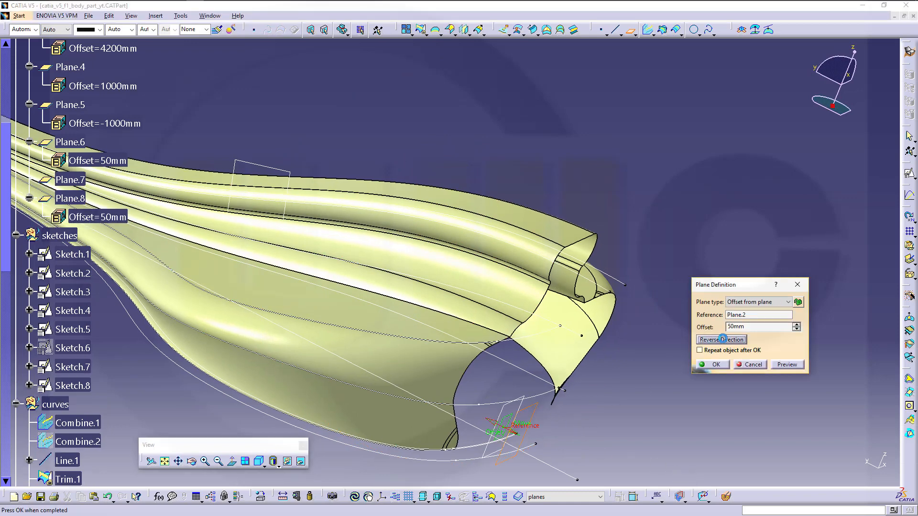
double_click(756, 326)
type("100")
key("Return")
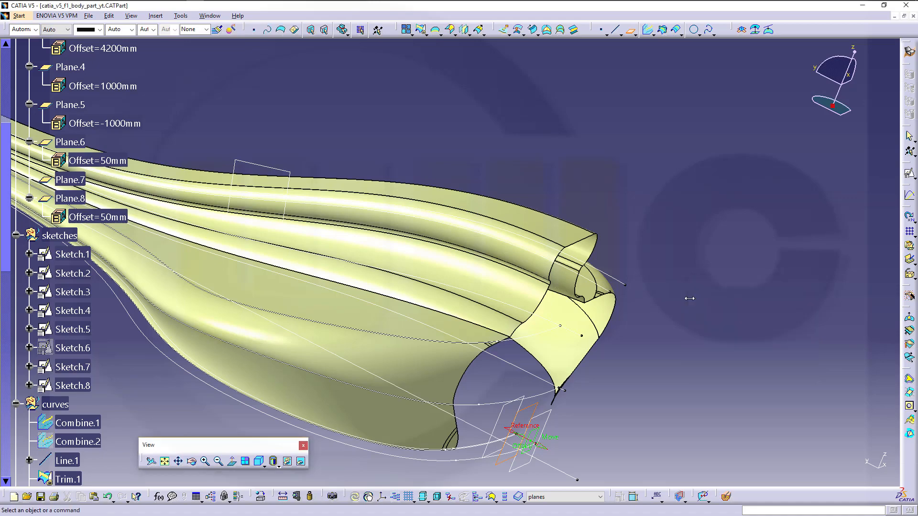
middle_click_drag(434, 187, 532, 178)
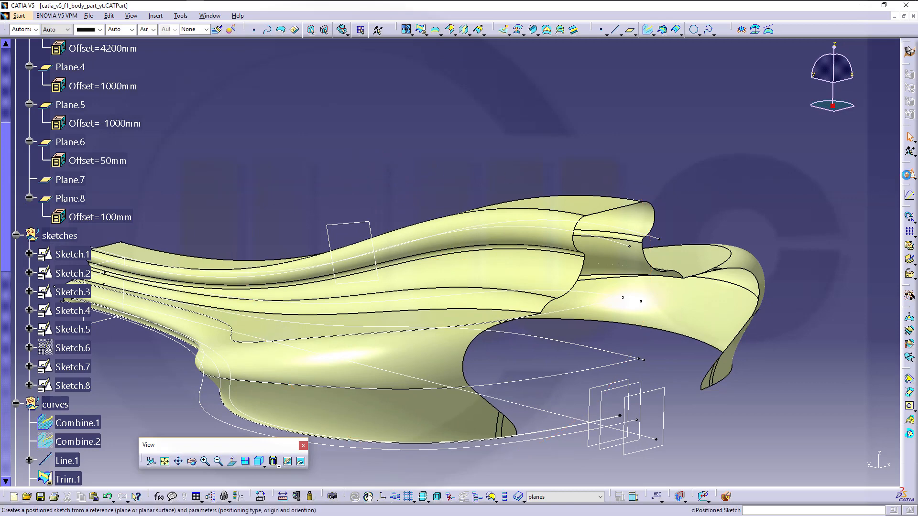
left_click(909, 174)
left_click(664, 410)
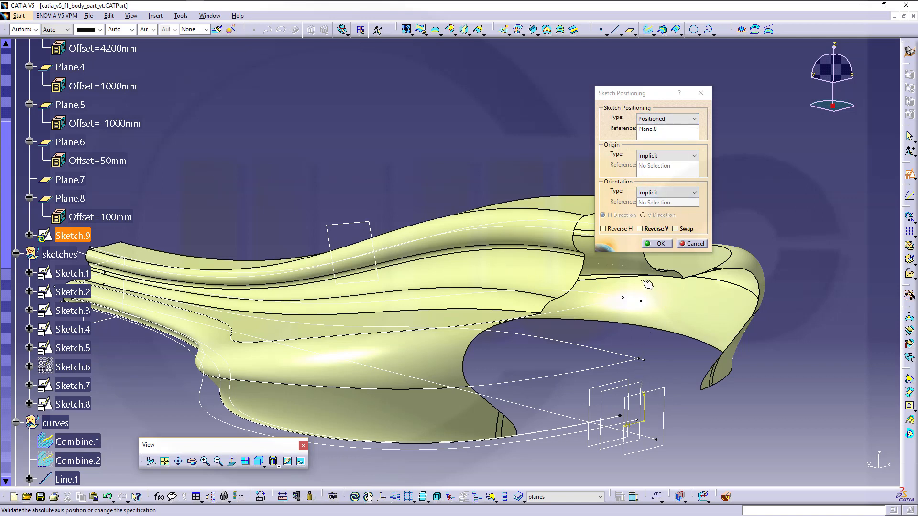
left_click(692, 244)
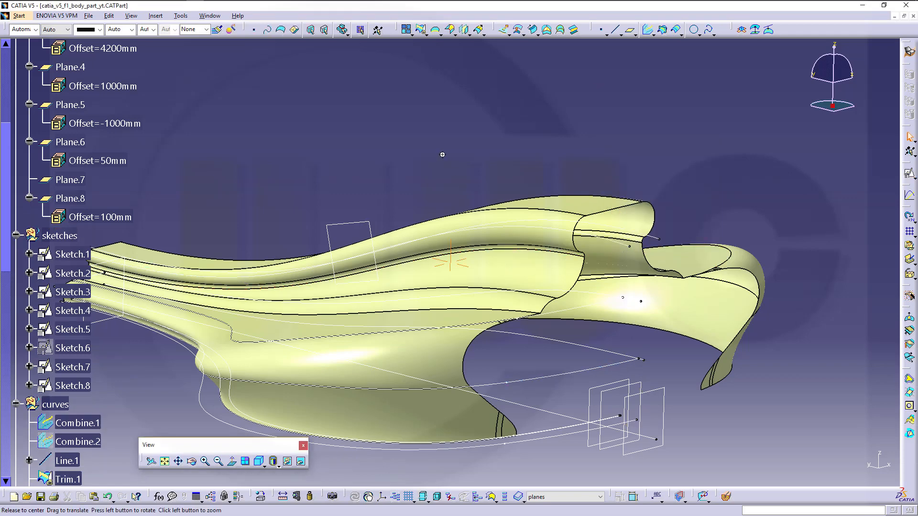
Step: Open a positioned sketch on the plane offset 100 mm from Plane.2, with its H direction reversed
mouse_move(454, 201)
middle_mouse_down()
mouse_move(450, 180)
mouse_move(649, 216)
middle_mouse_up()
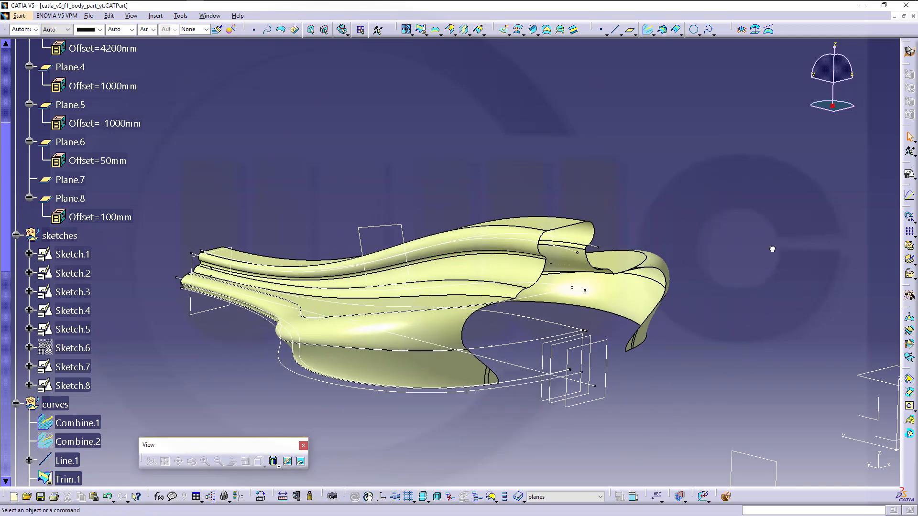
left_click(909, 175)
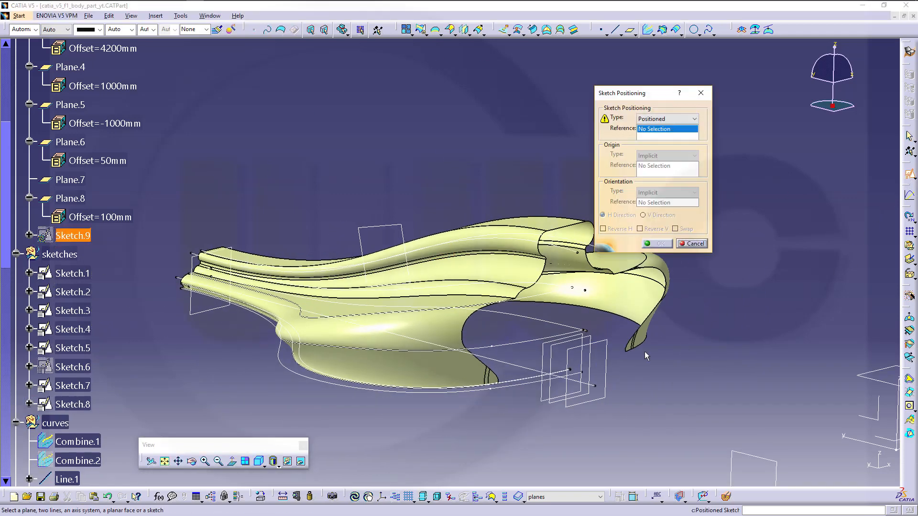
left_click(609, 378)
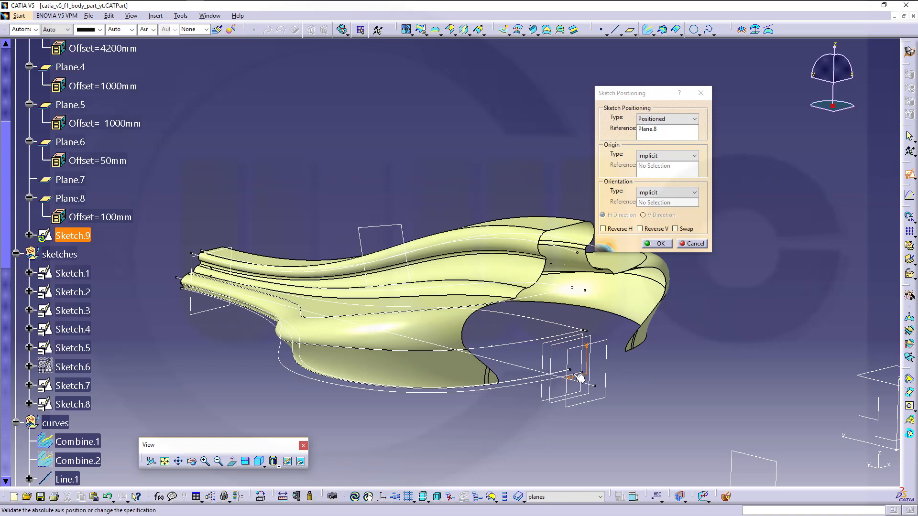
left_click(604, 229)
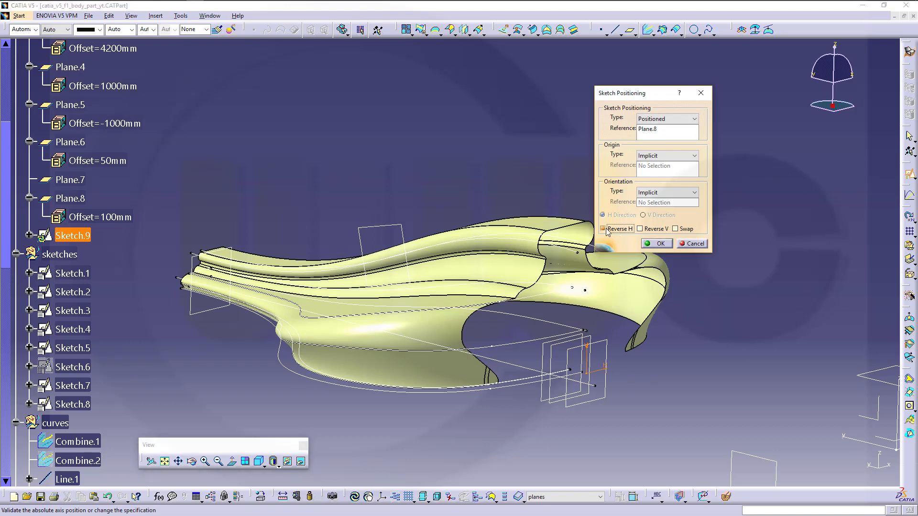
left_click(658, 244)
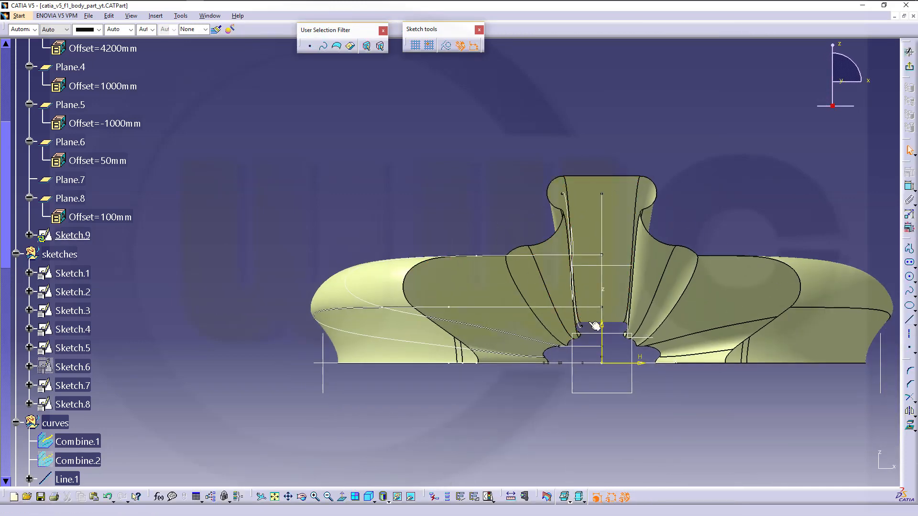
Step: Hide the sketch's absolute H and V direction axes, check them in the hidden space, and return to the visible space
left_click_drag(649, 382, 597, 321)
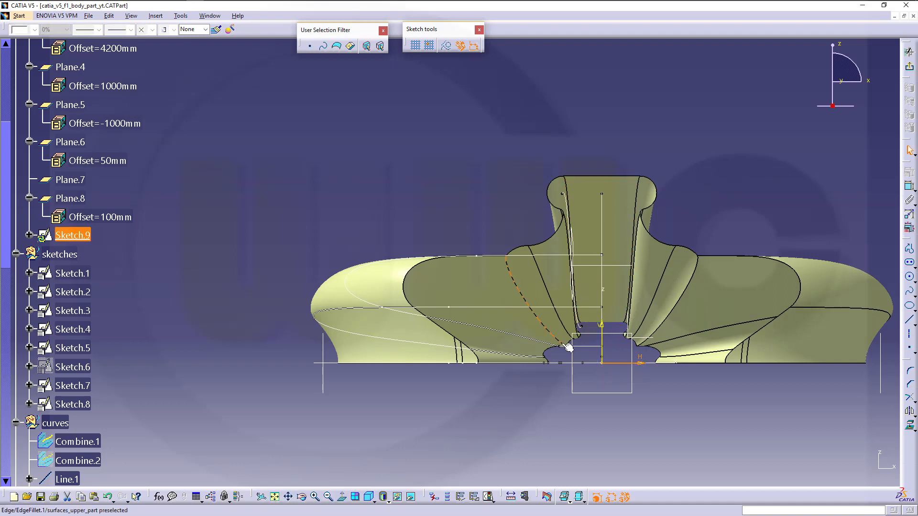
left_click(397, 498)
left_click(602, 348)
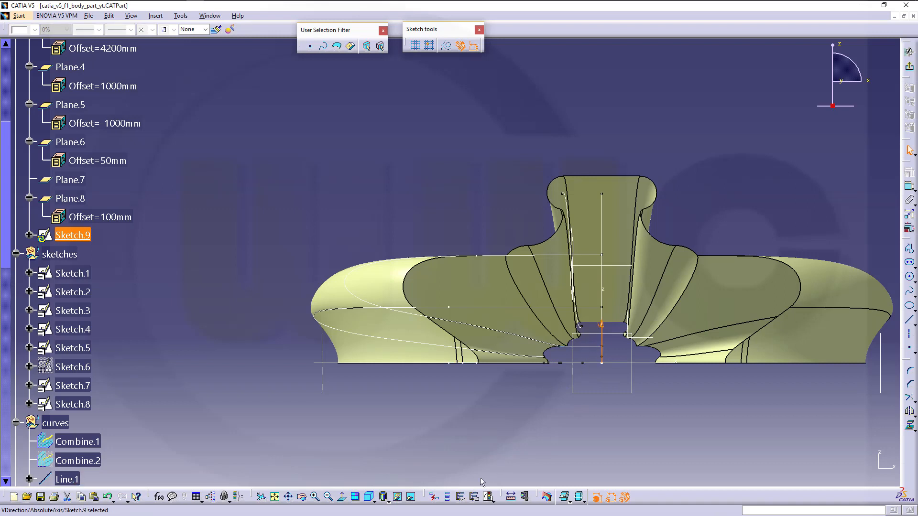
left_click(459, 499)
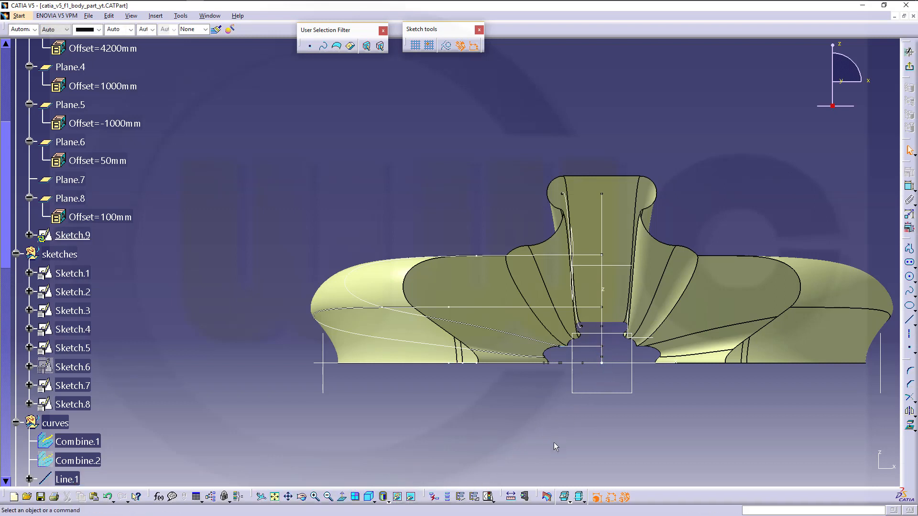
left_click(397, 497)
left_click(411, 498)
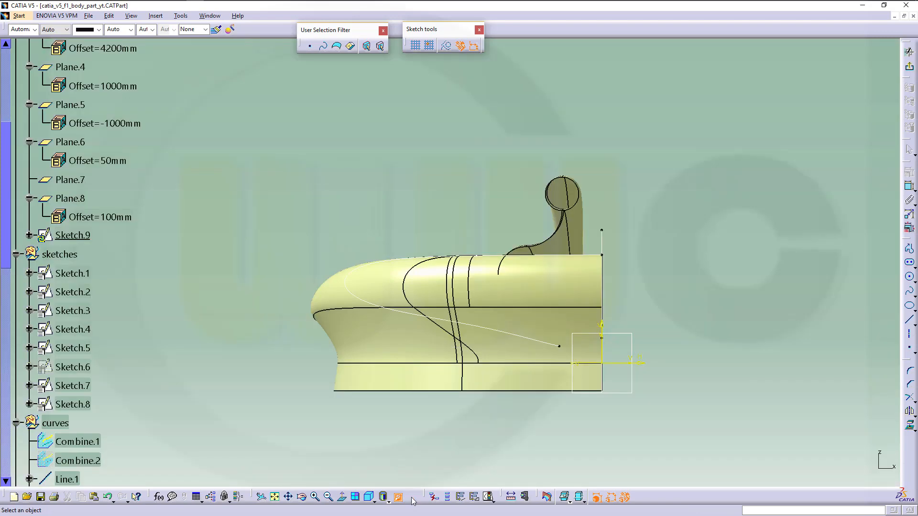
left_click(411, 497)
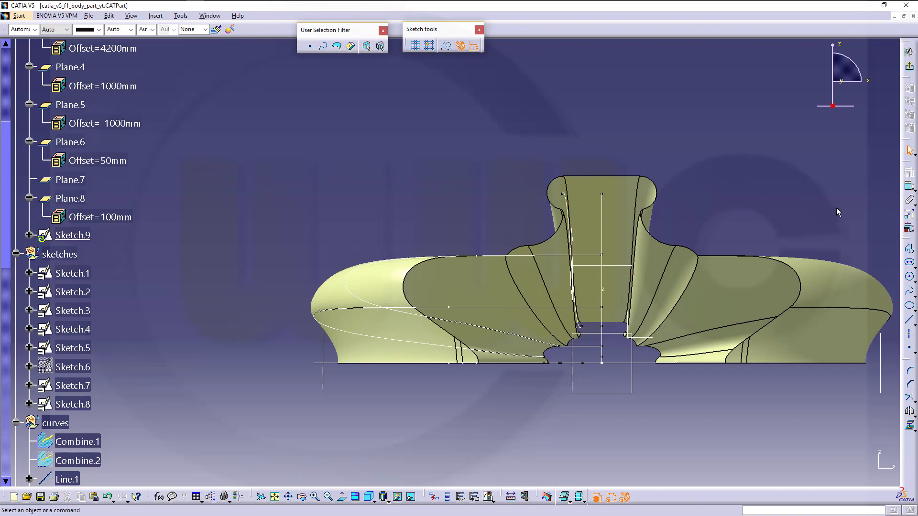
Step: Sketch a horizontal elongated hole with a radius of about 376 mm above the body and delete its centre line's horizontal constraint
left_click(909, 262)
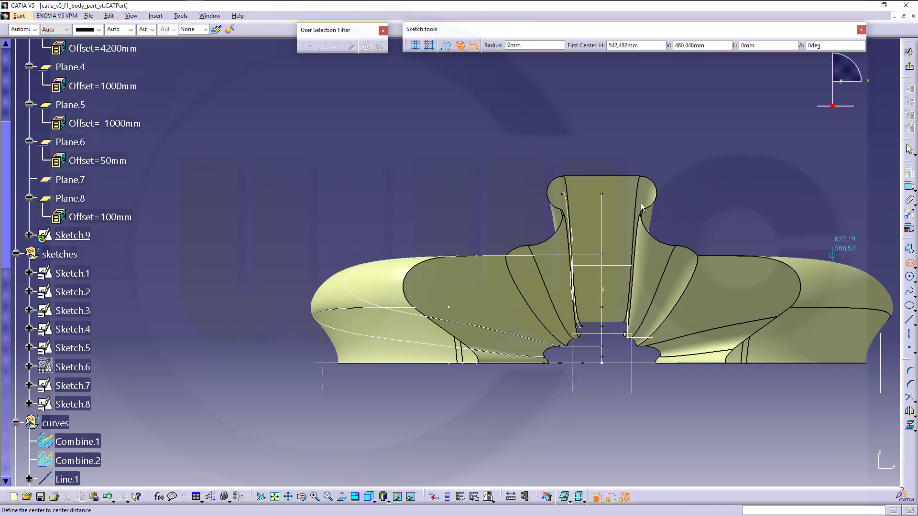
left_click(537, 151)
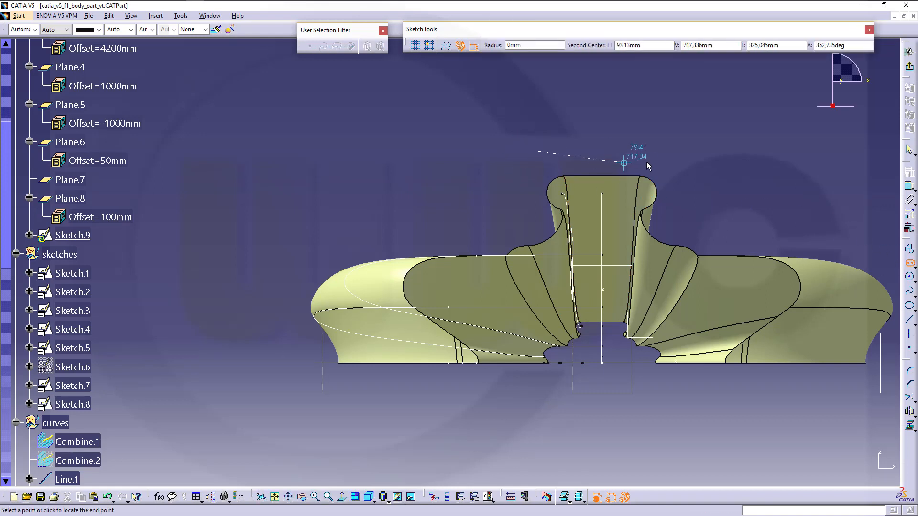
left_click(682, 155)
left_click(785, 175)
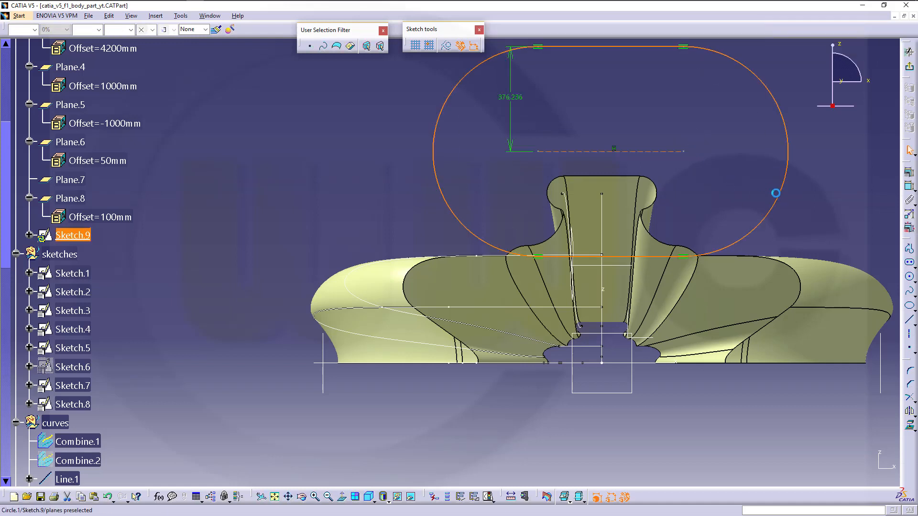
left_click(655, 136)
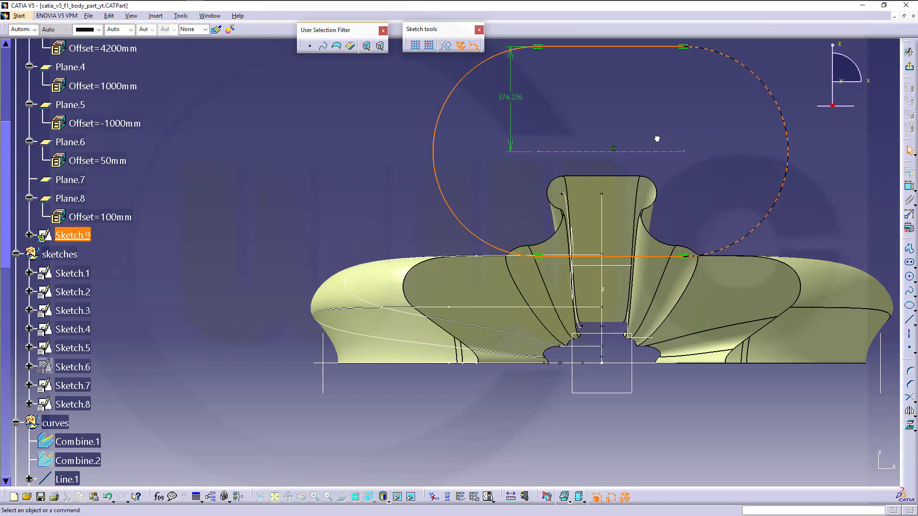
left_click(616, 149)
key("Delete")
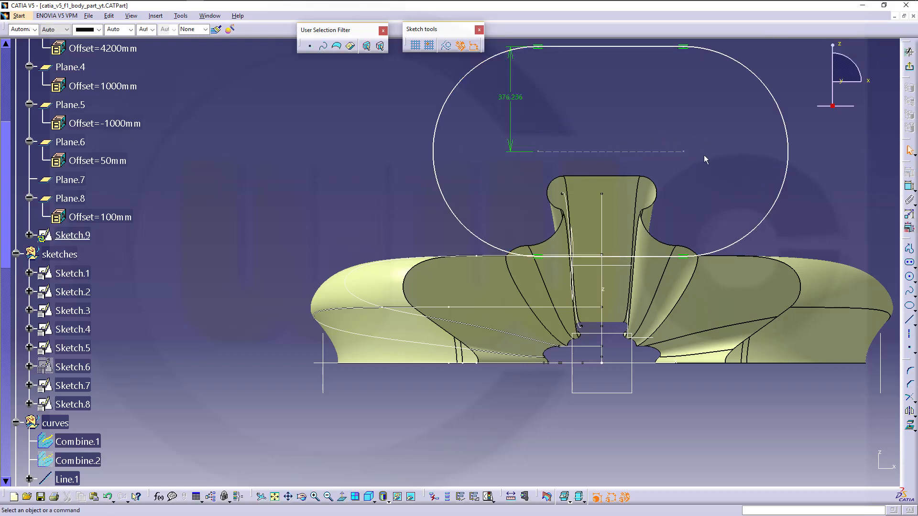
Step: Set the elongated hole's radius to 70 mm
double_click(511, 96)
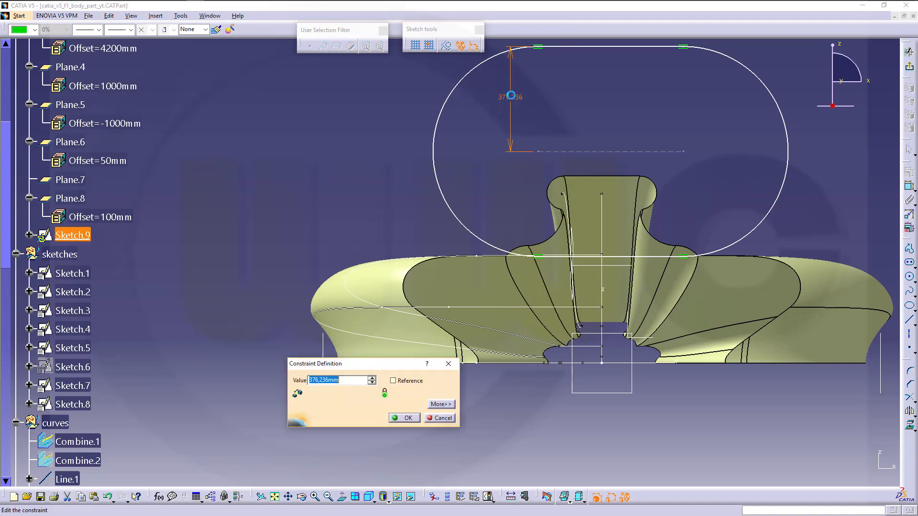
type("70")
key("Return")
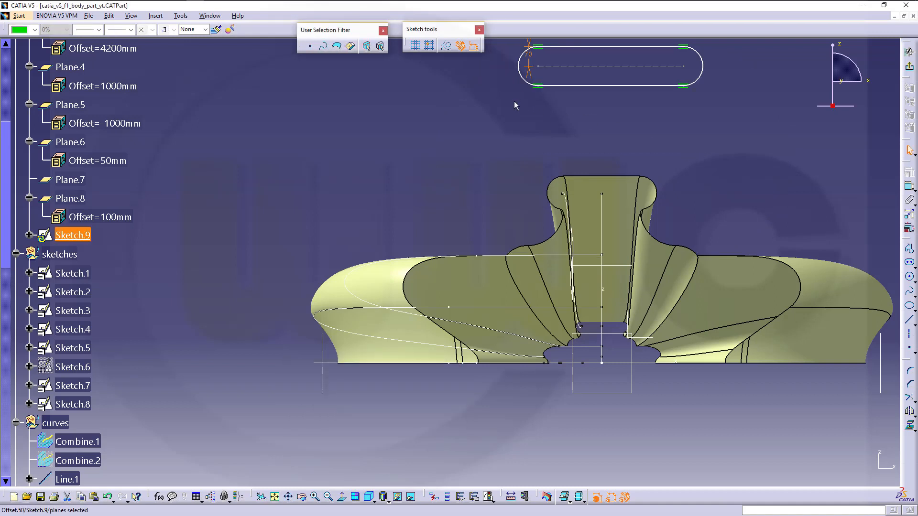
middle_click_drag(756, 141, 727, 248)
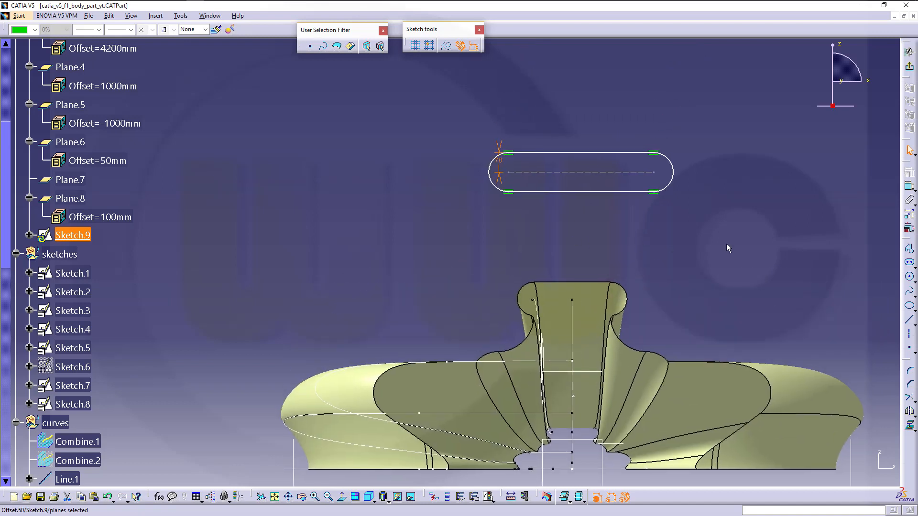
Step: Dimension the length of the elongated hole's centre line and set it to 350 mm
left_click(909, 186)
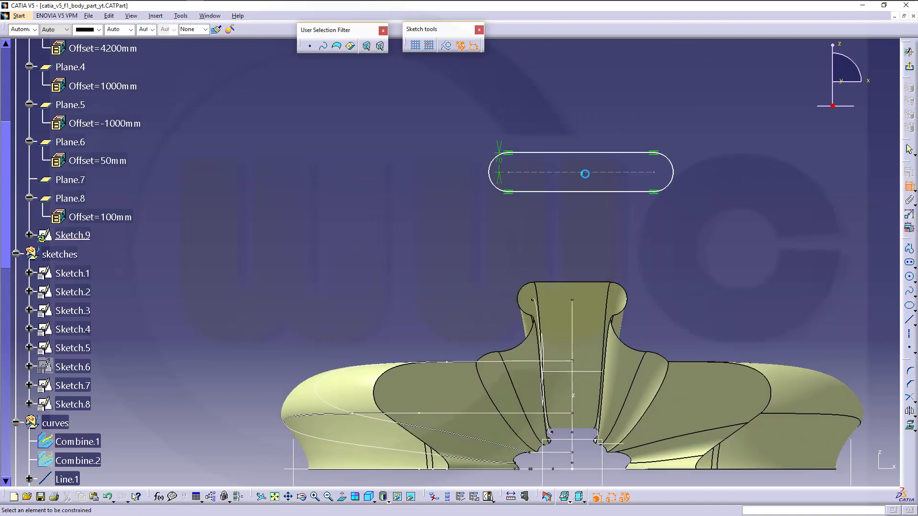
left_click(585, 172)
left_click(582, 123)
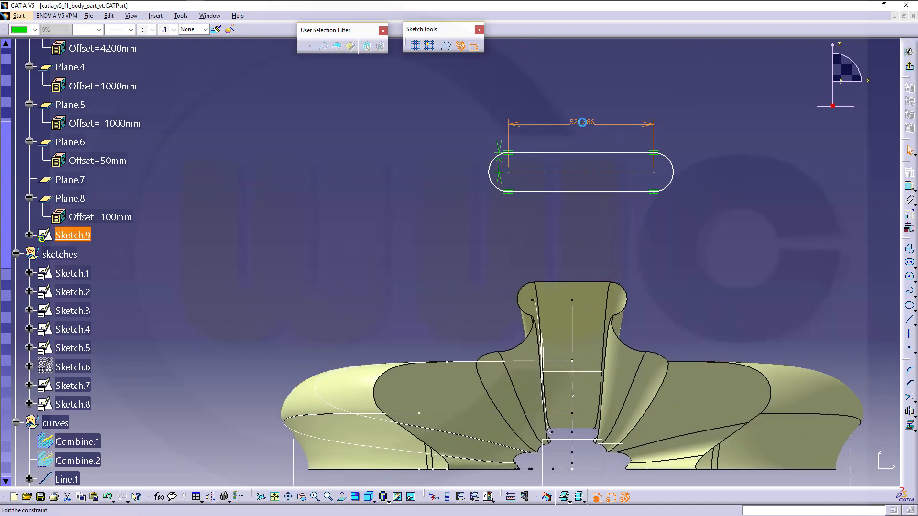
double_click(597, 122)
type("350")
key("Return")
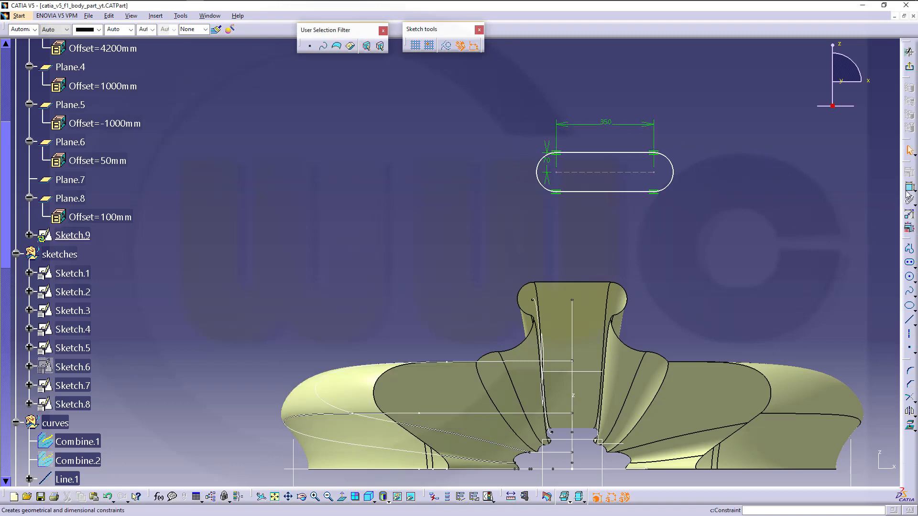
Step: Constrain the elongated hole's two arc centres to be symmetric about the body's vertical centre reference
left_click(656, 175)
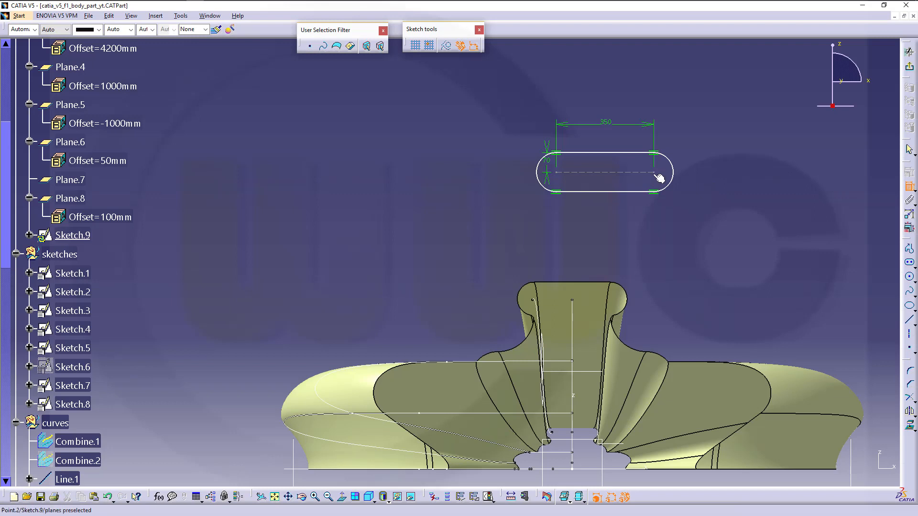
left_click(557, 174)
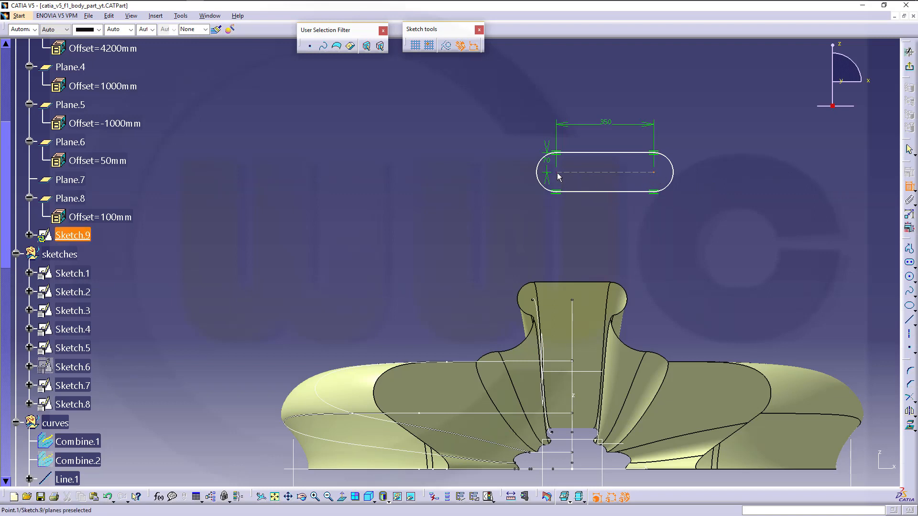
right_click(606, 236)
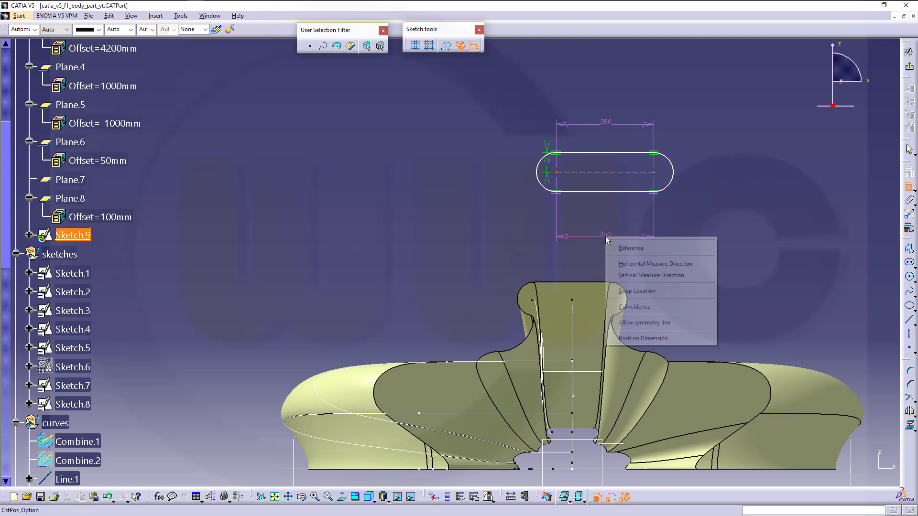
left_click(644, 322)
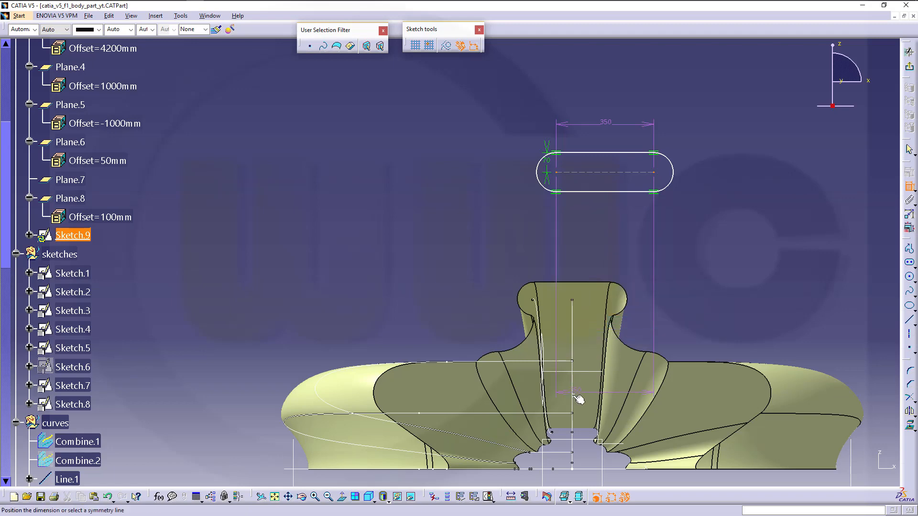
middle_click_drag(571, 391, 491, 378)
left_click(495, 397)
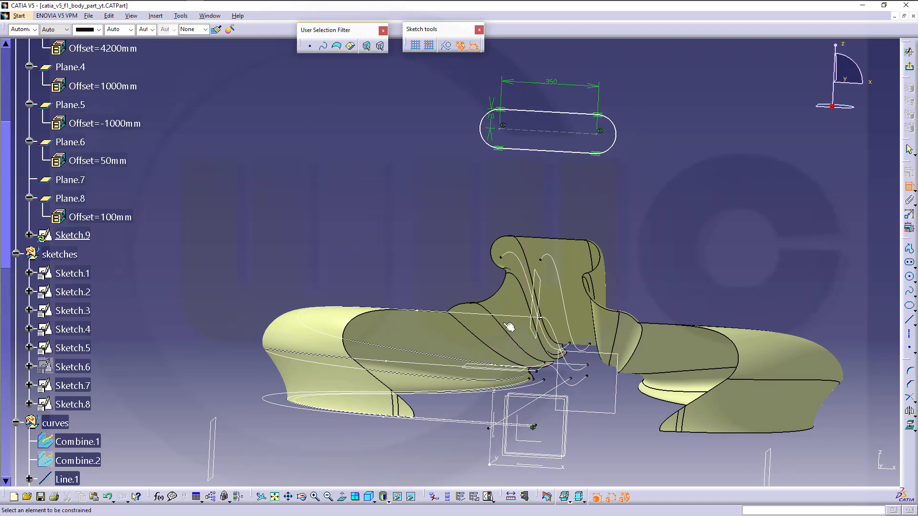
Step: Make the elongated hole's centre line coincident with the curve end point at the top middle of the body
mouse_move(535, 223)
middle_mouse_down()
mouse_move(529, 211)
mouse_move(537, 213)
mouse_move(533, 240)
middle_mouse_up()
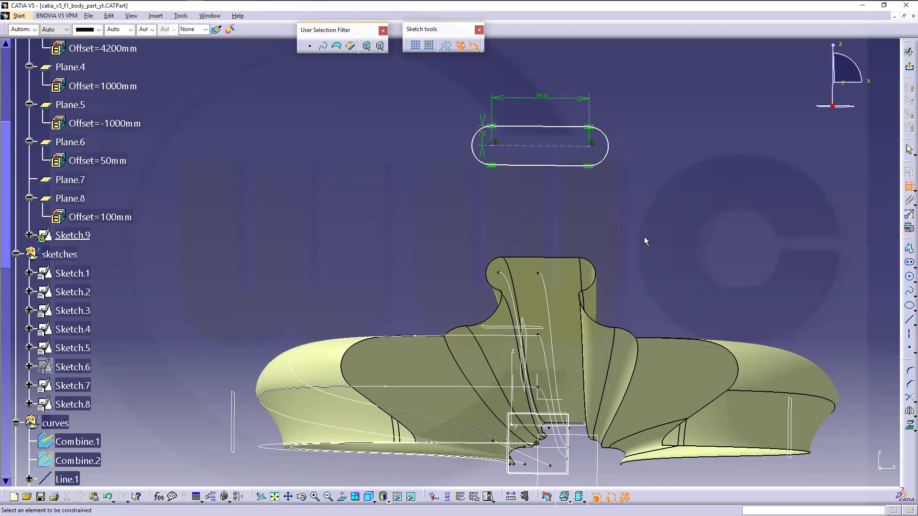
left_click(538, 273)
left_click(543, 149)
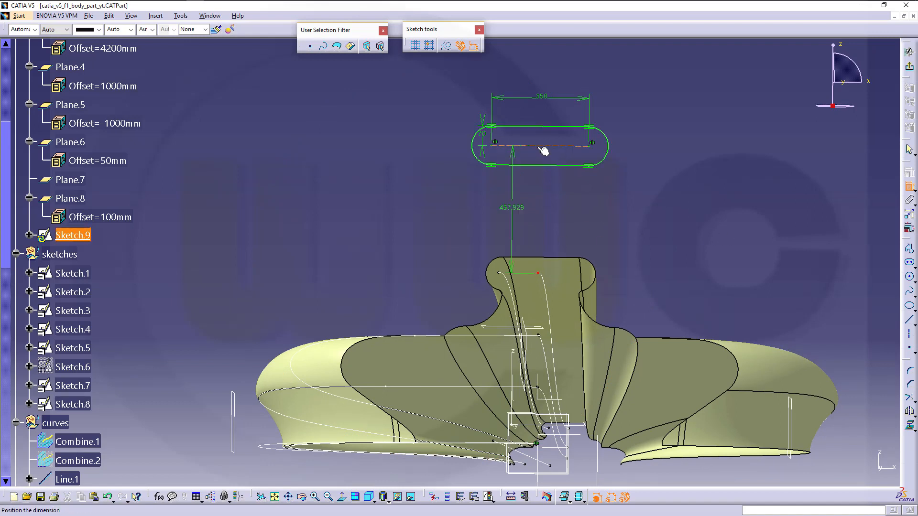
right_click(558, 207)
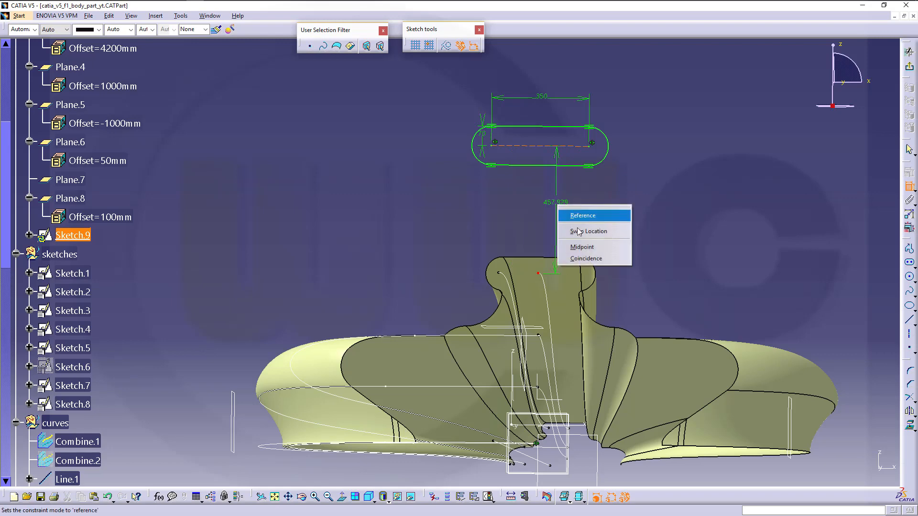
left_click(584, 258)
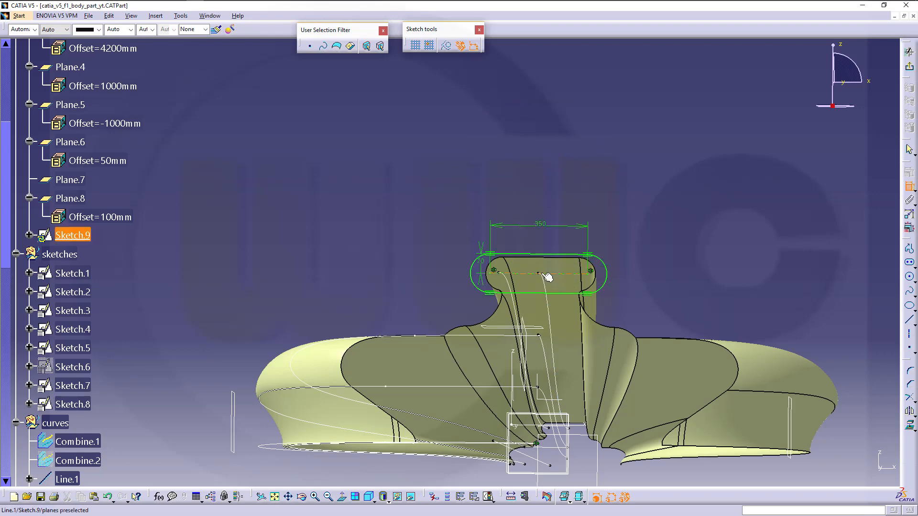
Step: Define the elongated hole's two arcs and upper line as separate output features and exit the sketch
mouse_move(529, 184)
middle_mouse_down()
mouse_move(534, 177)
mouse_move(522, 213)
mouse_move(467, 188)
mouse_move(446, 228)
mouse_move(533, 180)
mouse_move(546, 206)
middle_mouse_up()
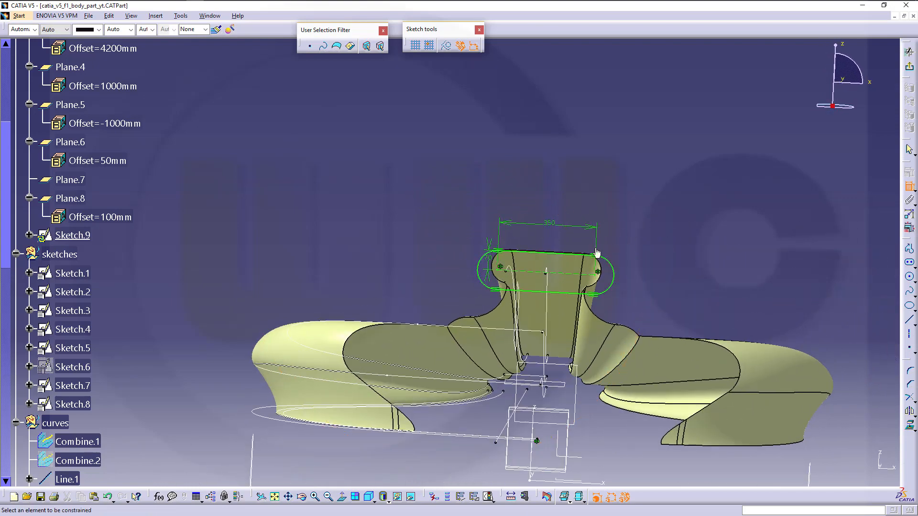
middle_click_drag(514, 235, 508, 203)
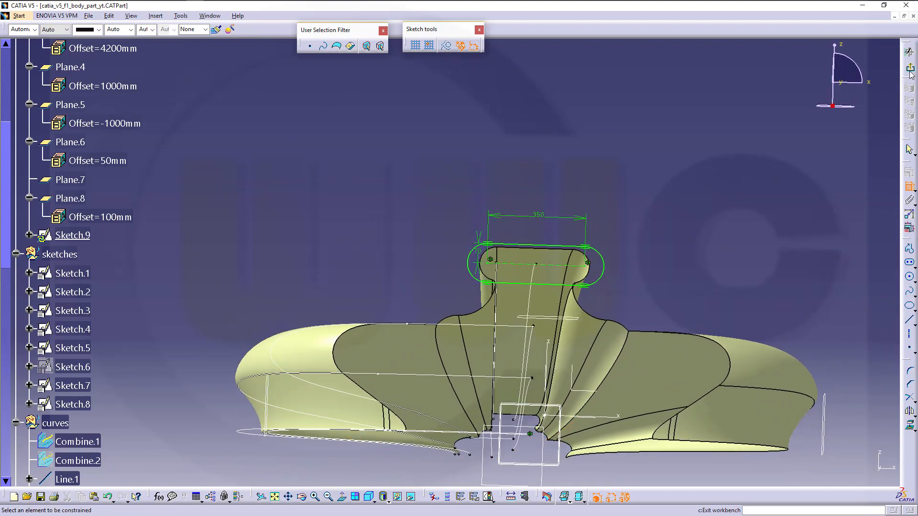
left_click(459, 497)
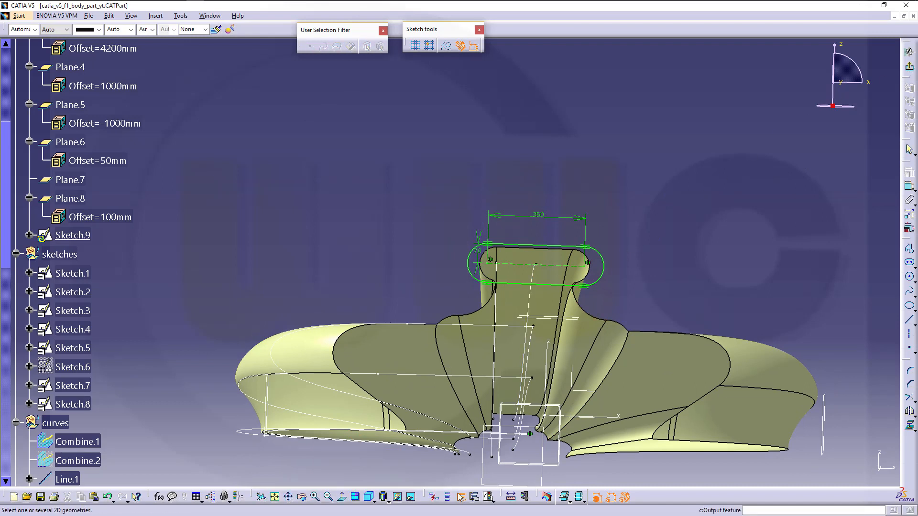
left_click(473, 271)
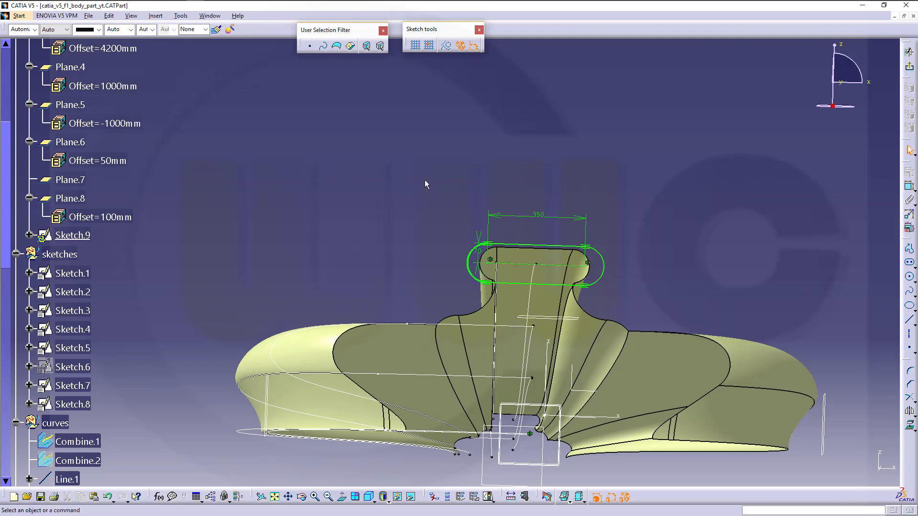
left_click(459, 498)
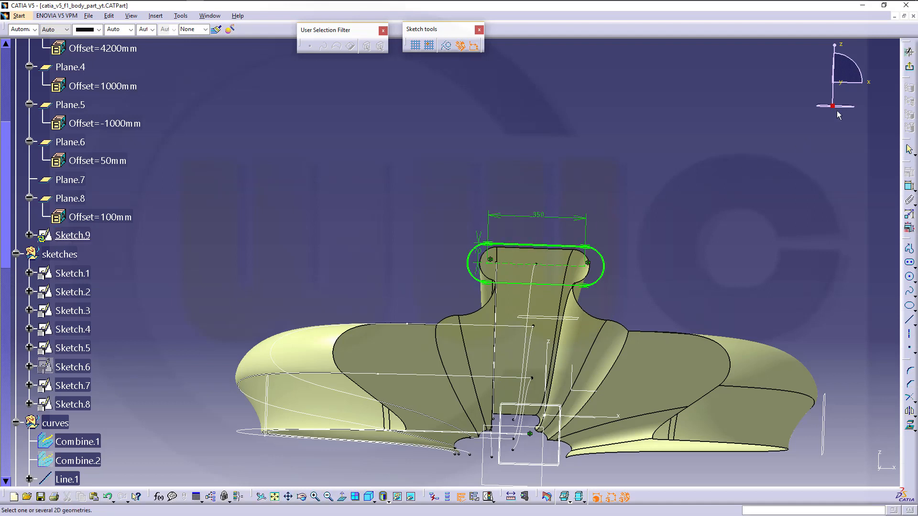
left_click(908, 68)
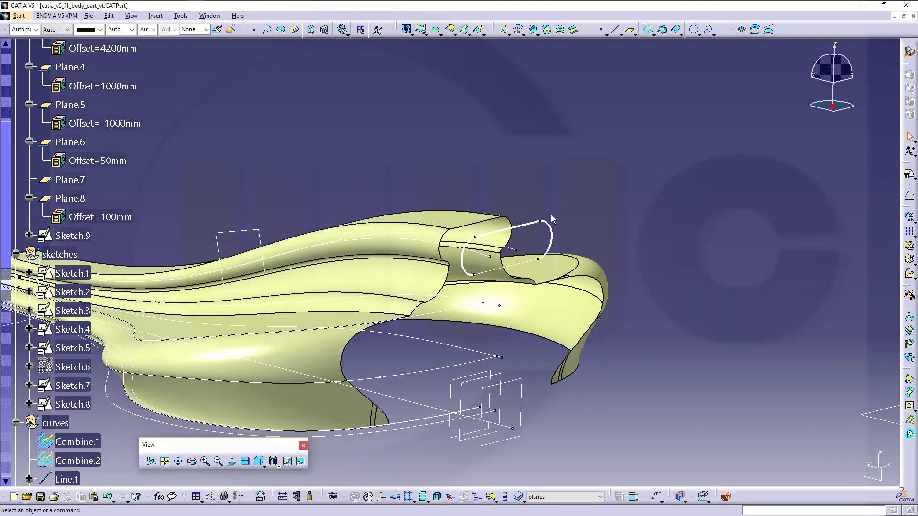
Step: Move Sketch.9, the elongated-hole sketch, from the planes set into the sketches geometrical set
middle_click_drag(574, 298, 438, 221)
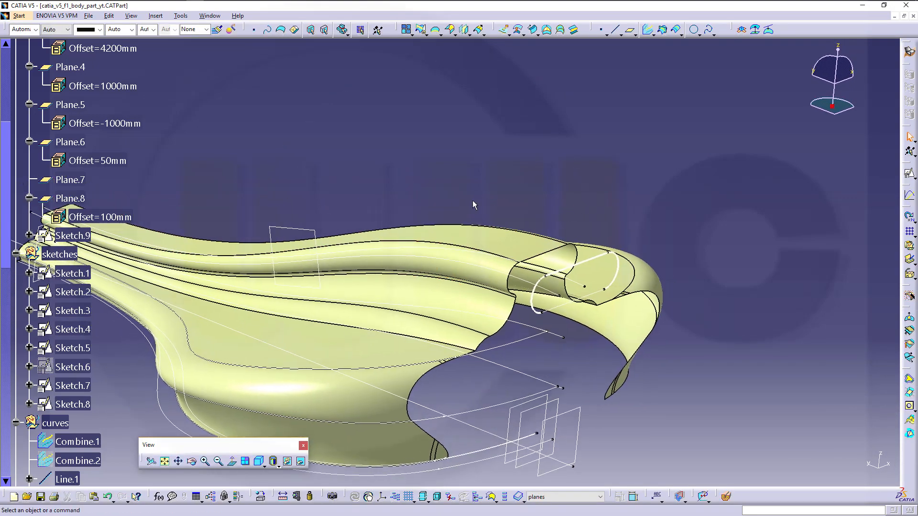
scroll(110, 395, "down", 2)
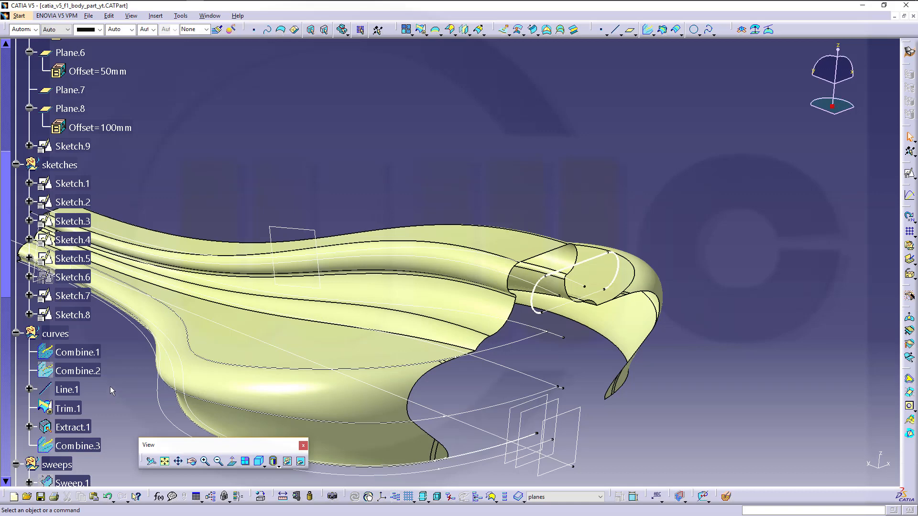
scroll(106, 388, "down", 9)
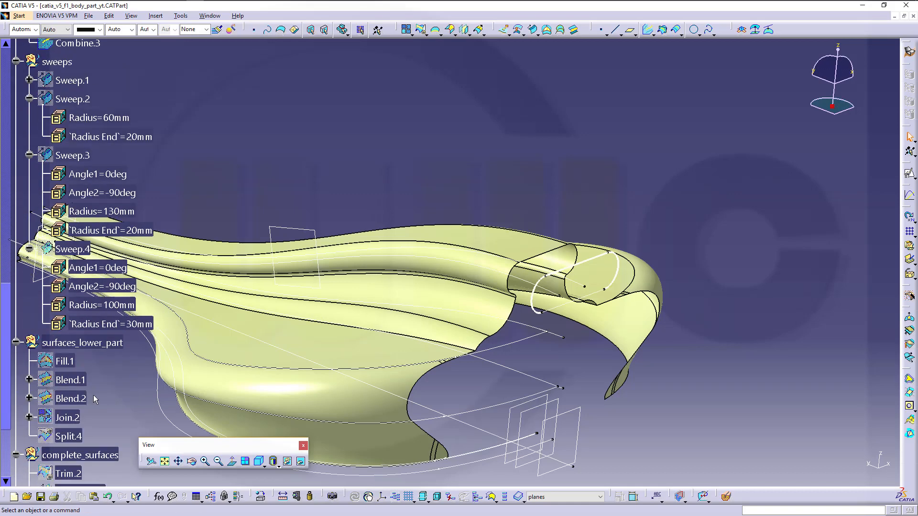
scroll(94, 395, "down", 6)
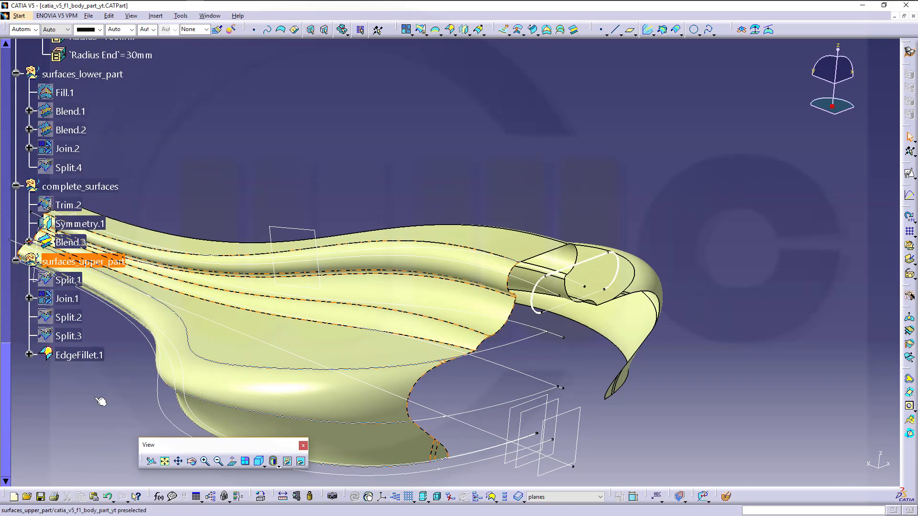
scroll(100, 401, "up", 14)
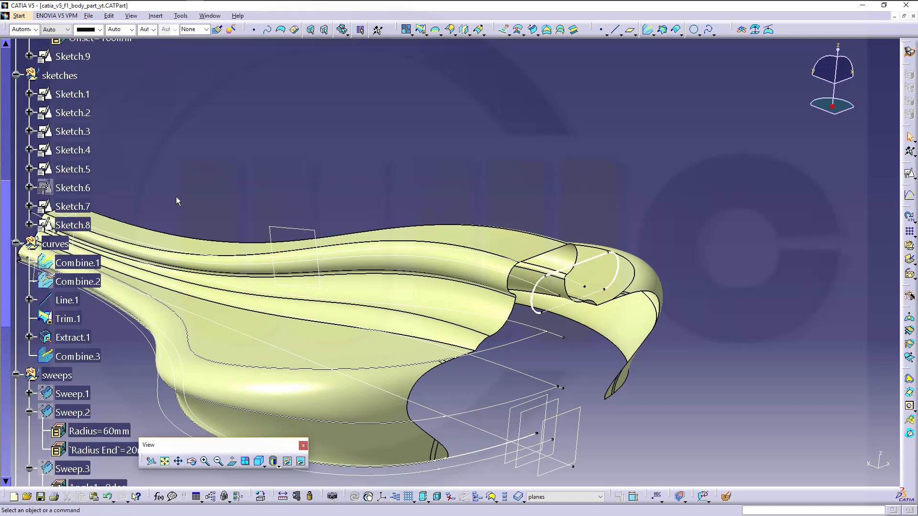
scroll(176, 197, "up", 3)
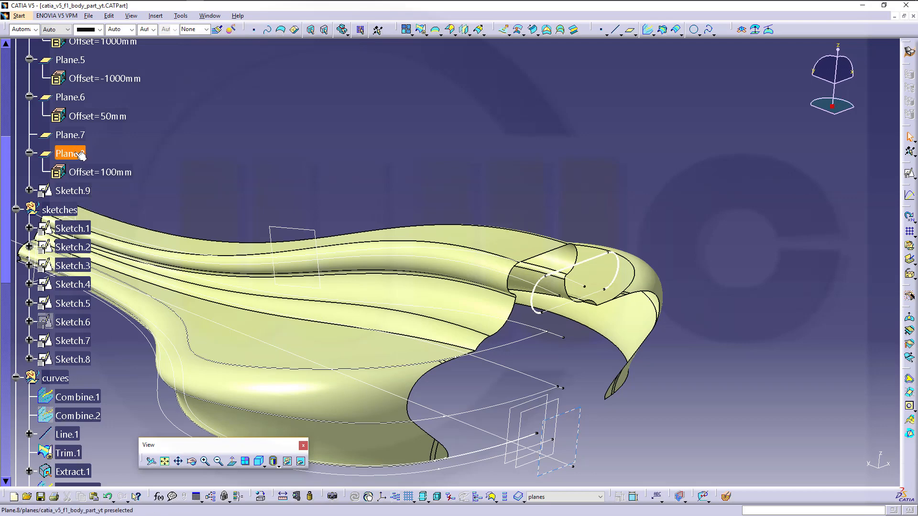
left_click(73, 192)
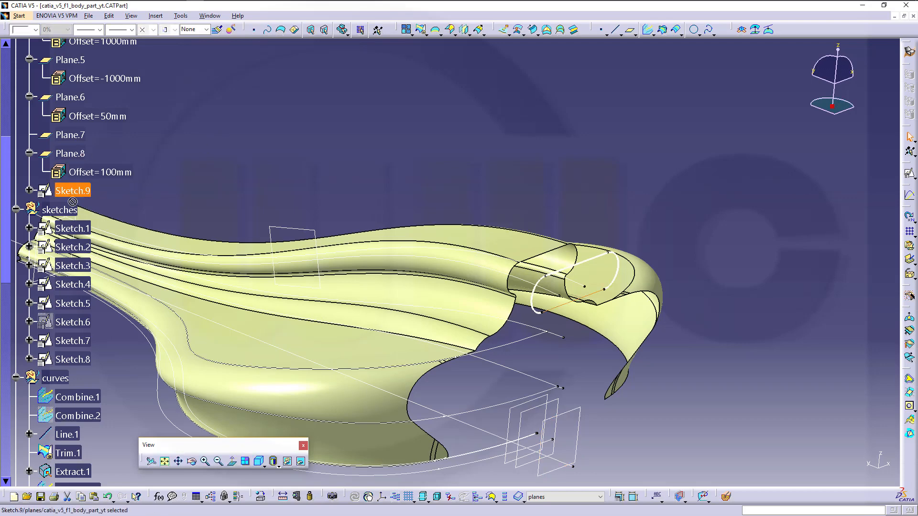
Step: Define the complete_surfaces geometrical set as the in-work object
scroll(144, 220, "down", 9)
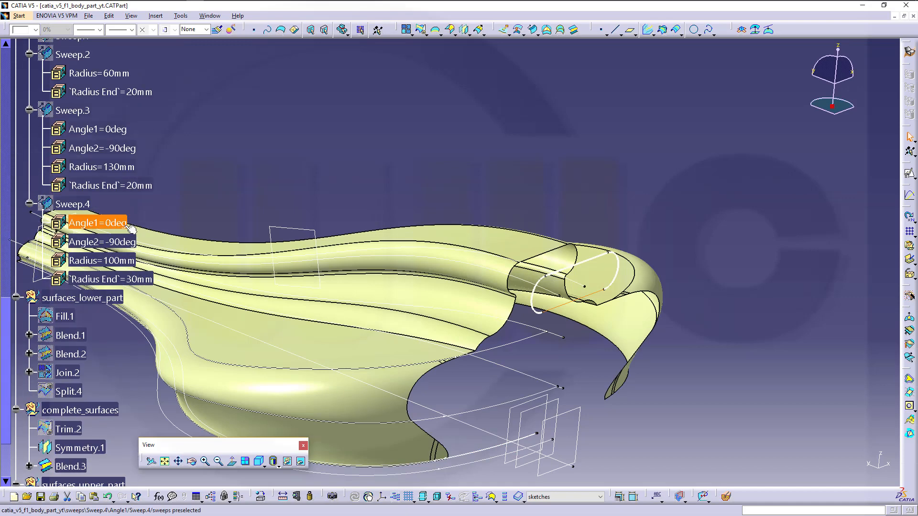
scroll(129, 229, "down", 5)
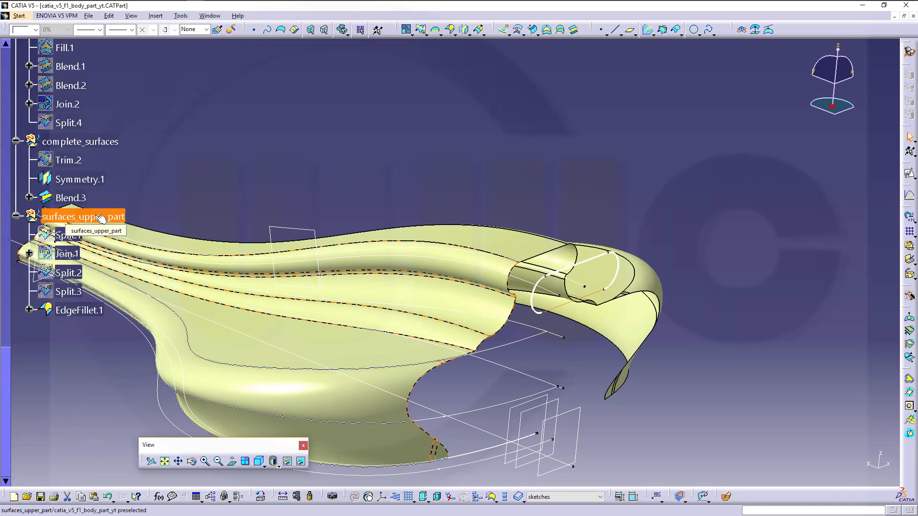
right_click(103, 142)
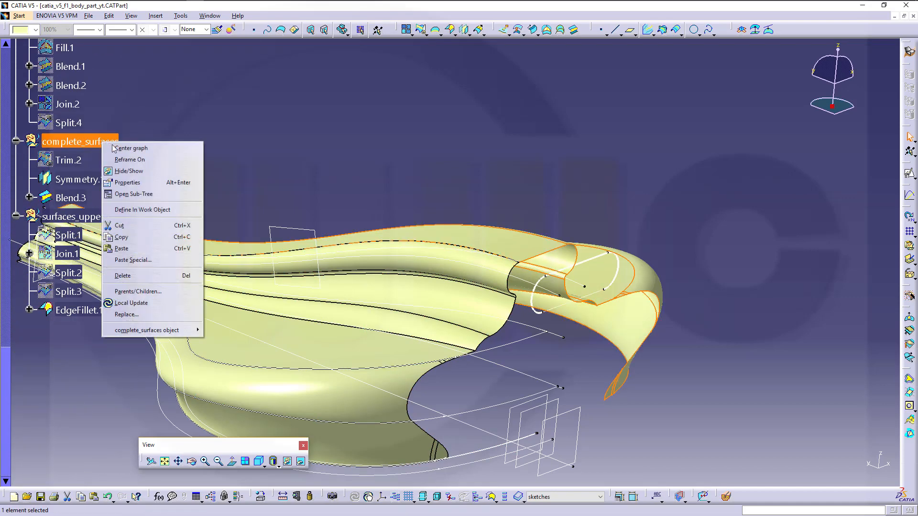
left_click(139, 211)
Step: Blend the short end edge of EdgeFillet.1 to the nearer arc of the elongated hole, tangent to EdgeFillet.1 as first support
middle_click_drag(407, 170, 540, 179)
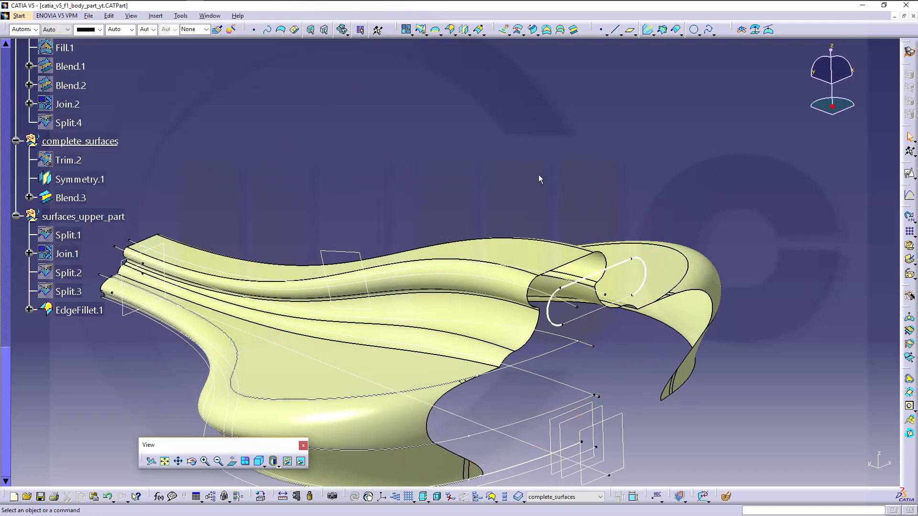
left_click(574, 31)
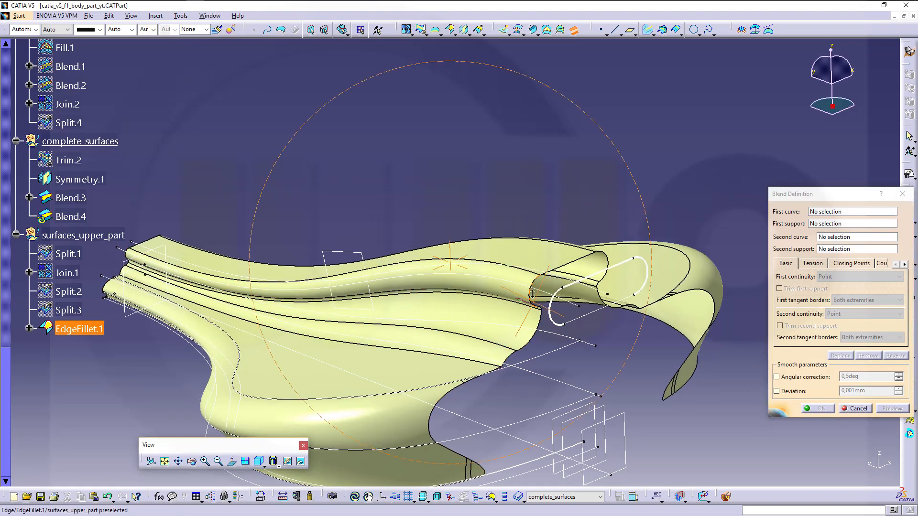
scroll(532, 303, "up", 5)
left_click(539, 264)
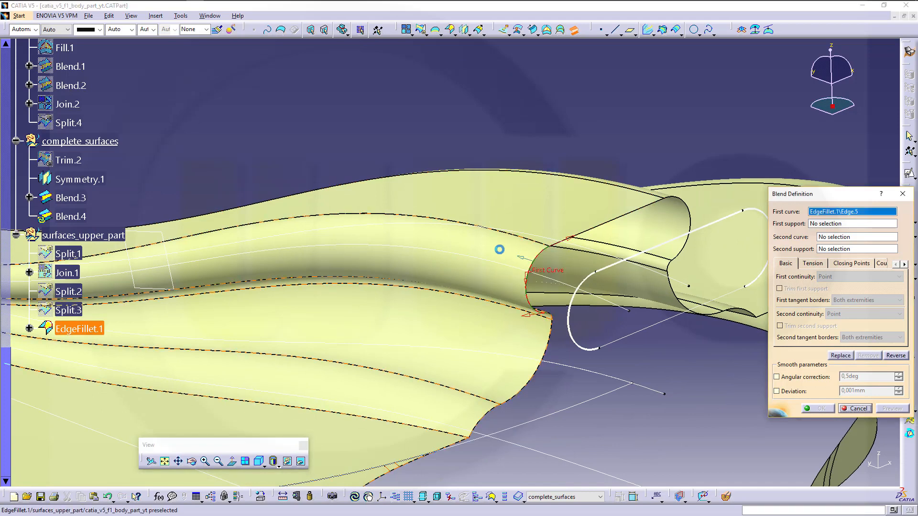
left_click(568, 340)
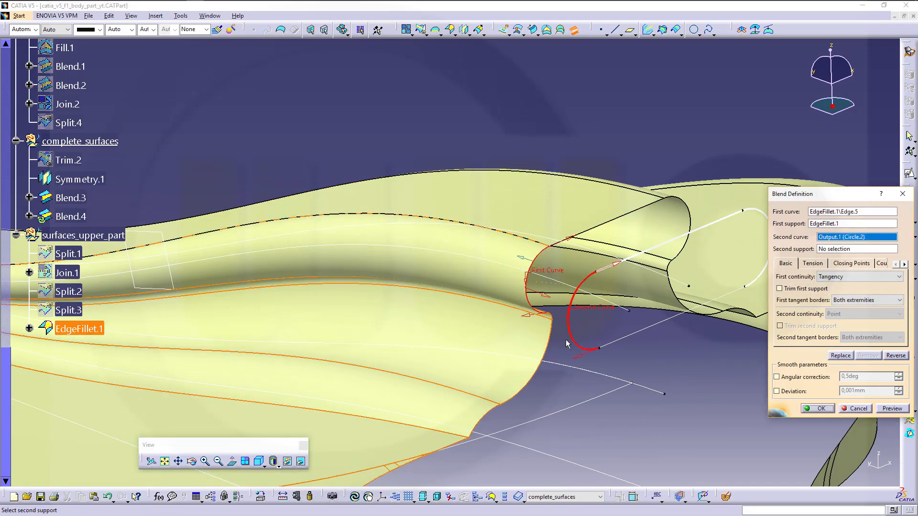
left_click(821, 409)
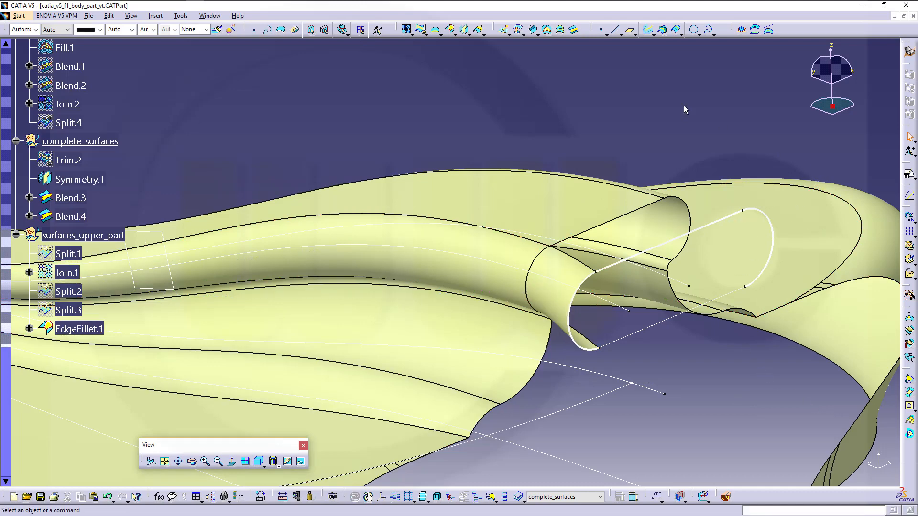
Step: Blend the matching end edge of Symmetry.1 to the elongated hole's opposite arc, tangent to Symmetry.1 as first support
left_click(574, 32)
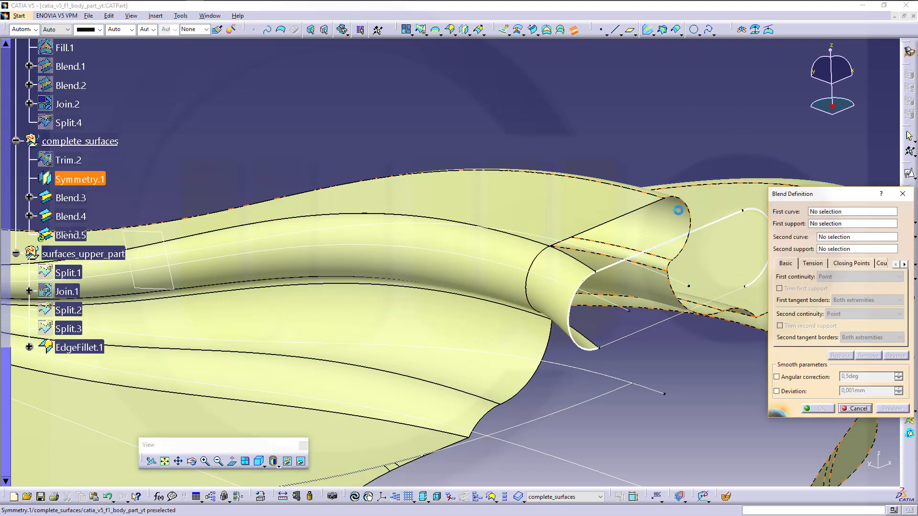
left_click(695, 213)
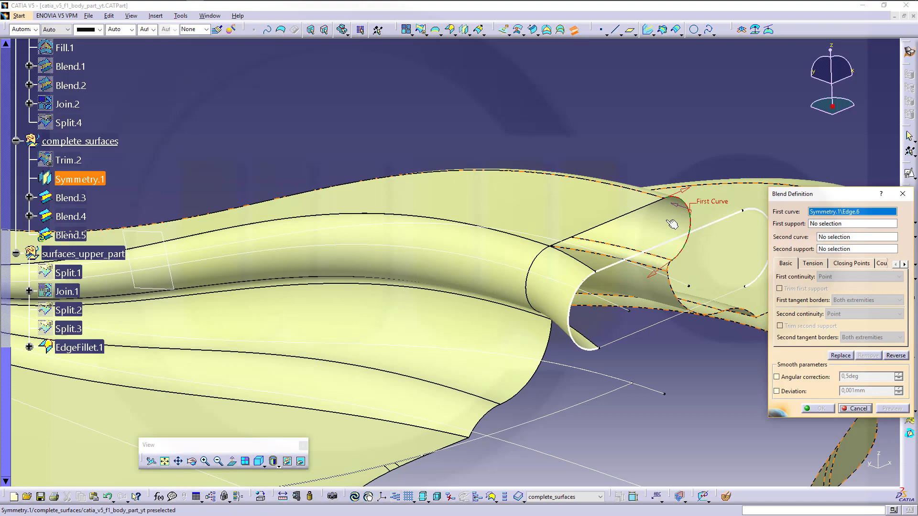
left_click(744, 227)
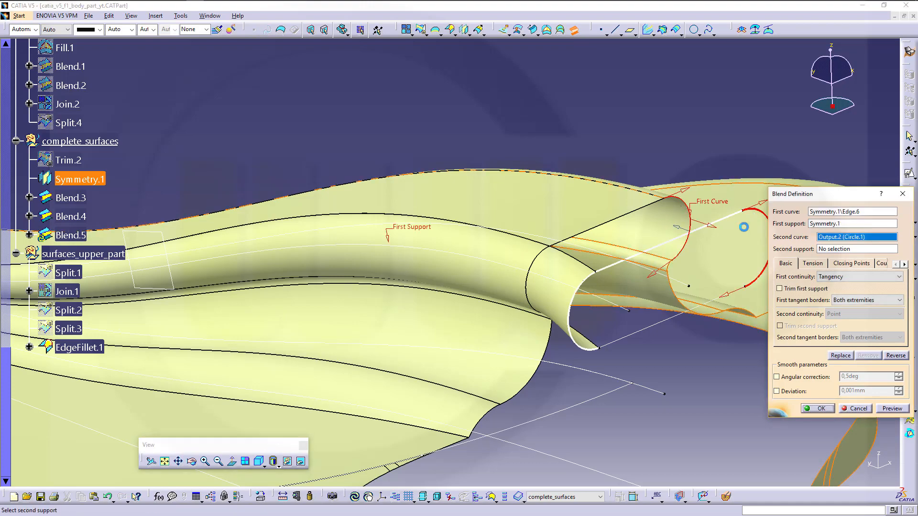
left_click(819, 409)
Step: Create a point-point line between the lower inner vertices of the two new blends, Blend.4 and Blend.5
middle_click_drag(548, 287, 531, 227)
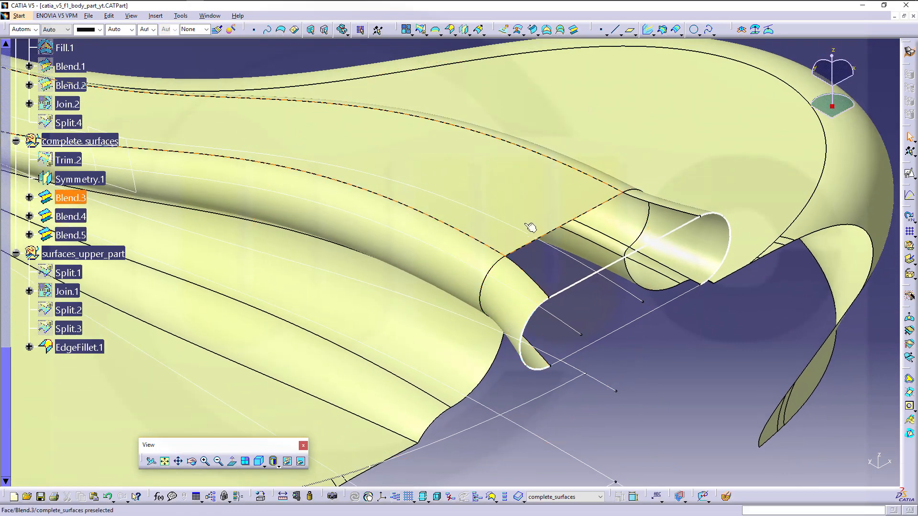
middle_click_drag(624, 276, 746, 321)
middle_click_drag(525, 239, 510, 215)
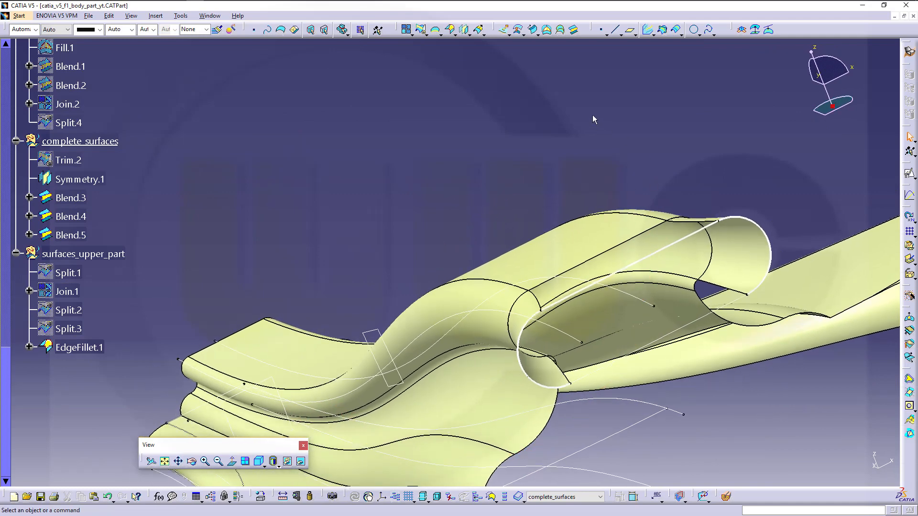
left_click(615, 29)
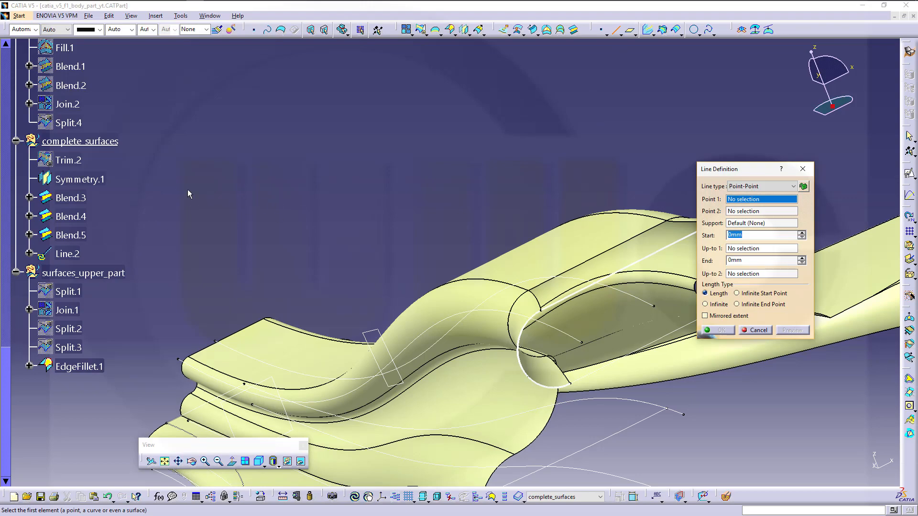
middle_click_drag(589, 381, 469, 404)
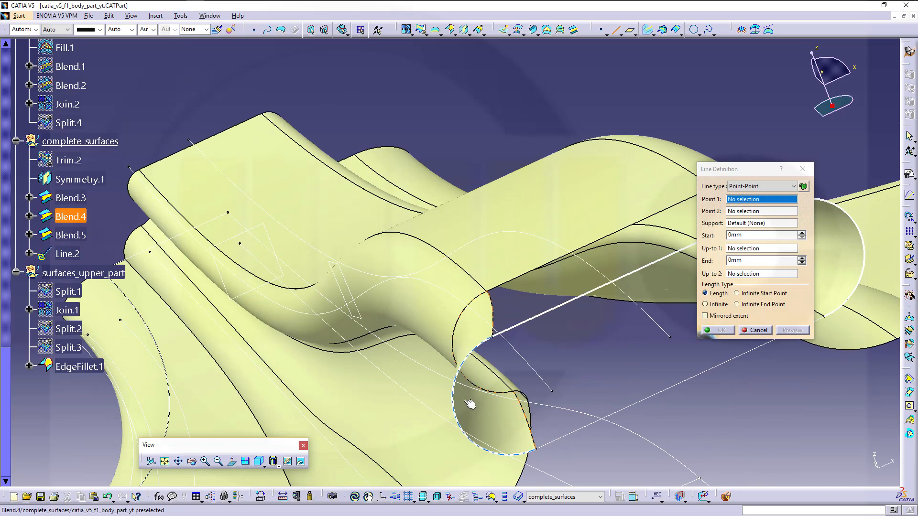
left_click(517, 394)
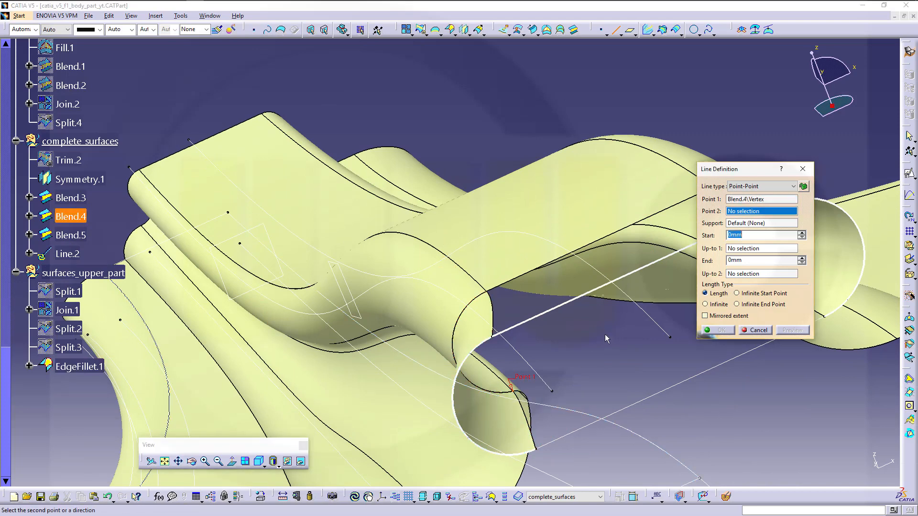
middle_click_drag(517, 394, 346, 426)
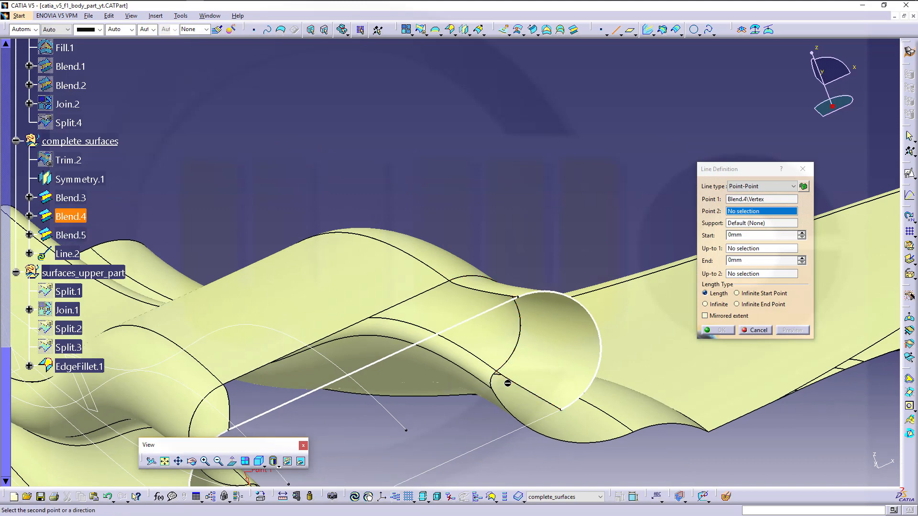
middle_click_drag(507, 382, 509, 347)
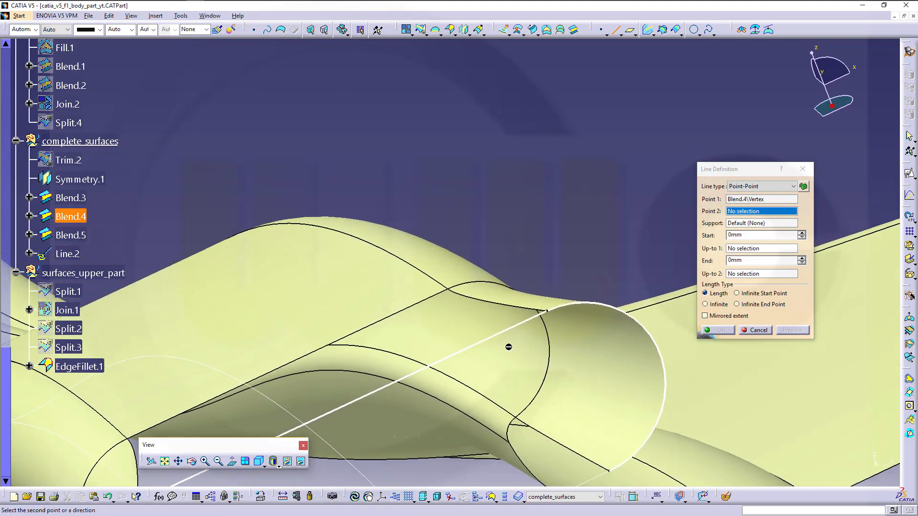
left_click(516, 423)
middle_click_drag(417, 424, 534, 281)
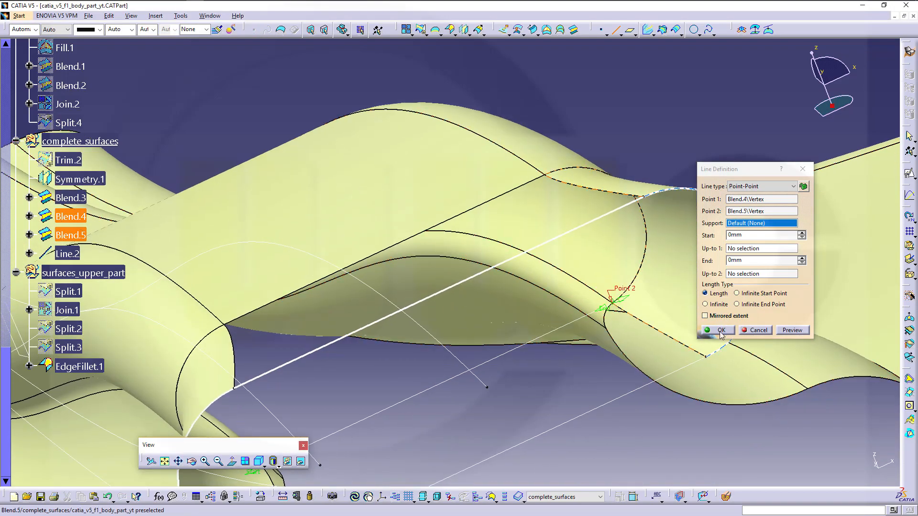
left_click(720, 331)
Step: Move the new line between the blends to the last position of the curves set, and define complete_surfaces as the in-work object
mouse_move(516, 328)
middle_mouse_down()
mouse_move(519, 300)
mouse_move(527, 324)
mouse_move(504, 322)
middle_mouse_up()
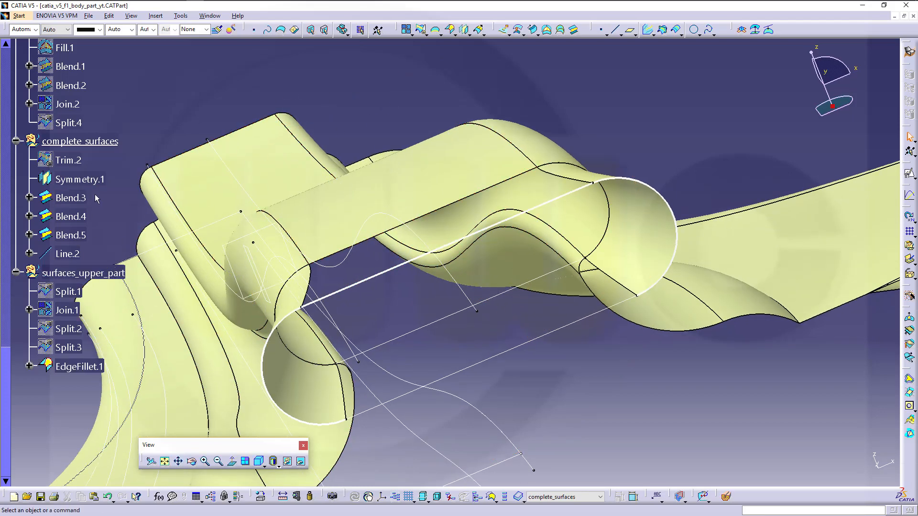
scroll(110, 213, "up", 5)
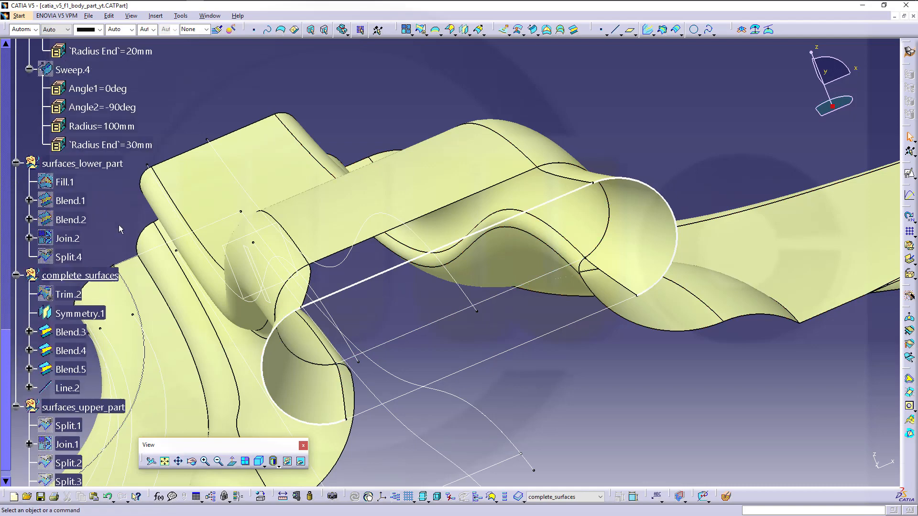
right_click(68, 388)
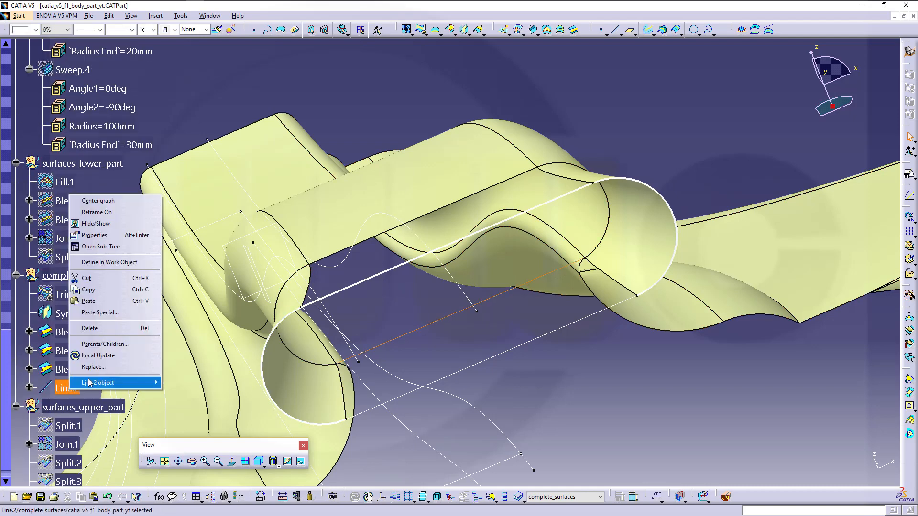
mouse_move(98, 386)
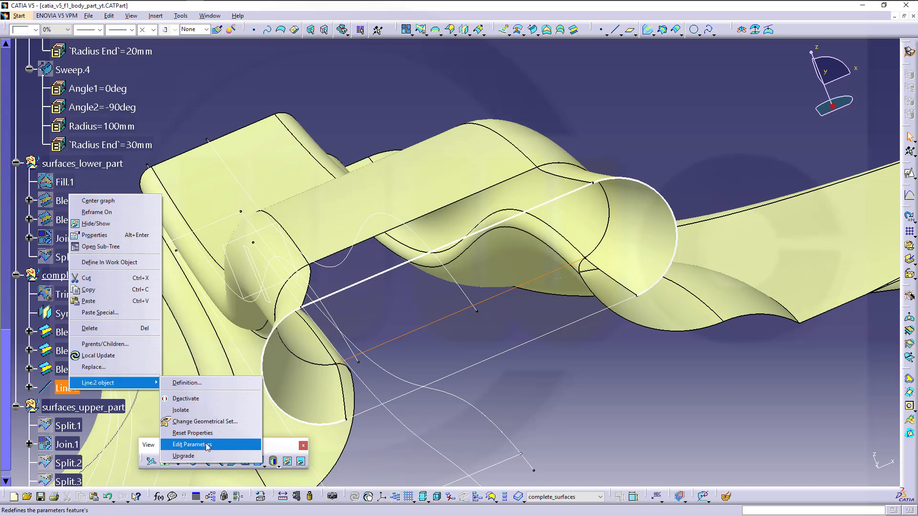
left_click(205, 422)
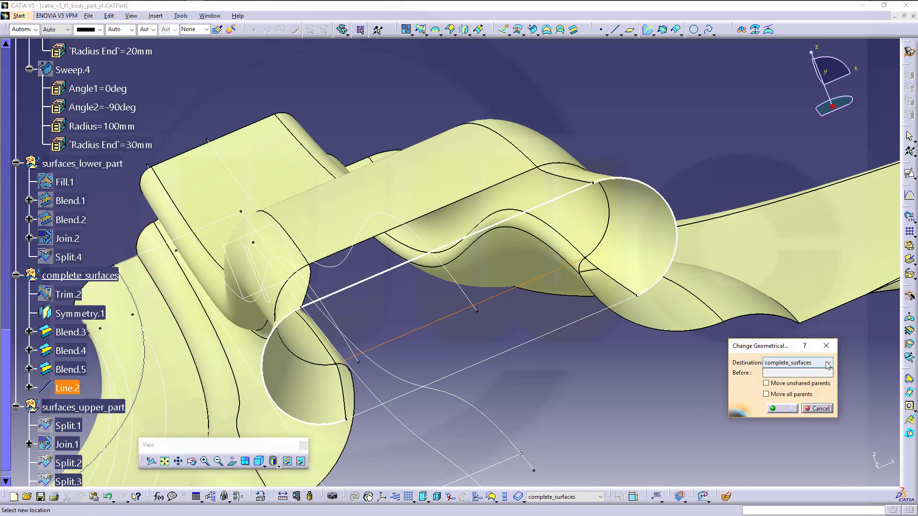
left_click(828, 363)
left_click(800, 381)
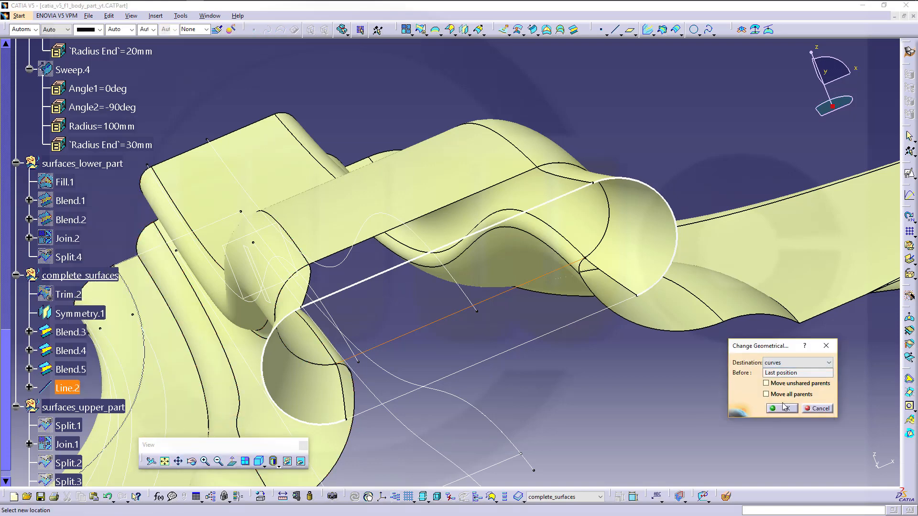
left_click(783, 407)
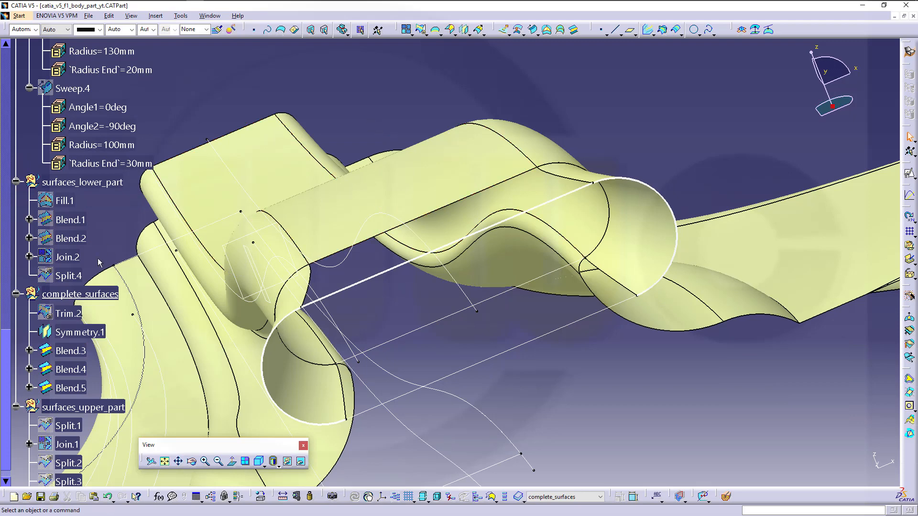
right_click(98, 294)
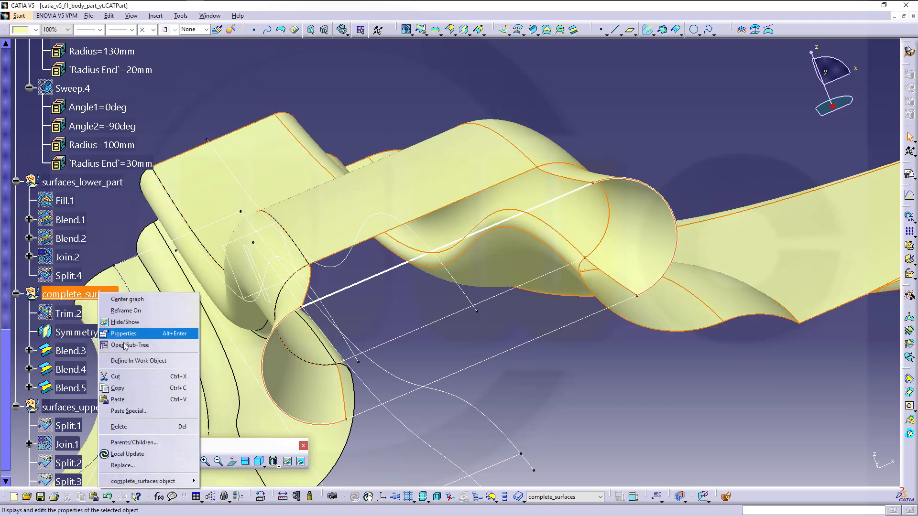
left_click(128, 361)
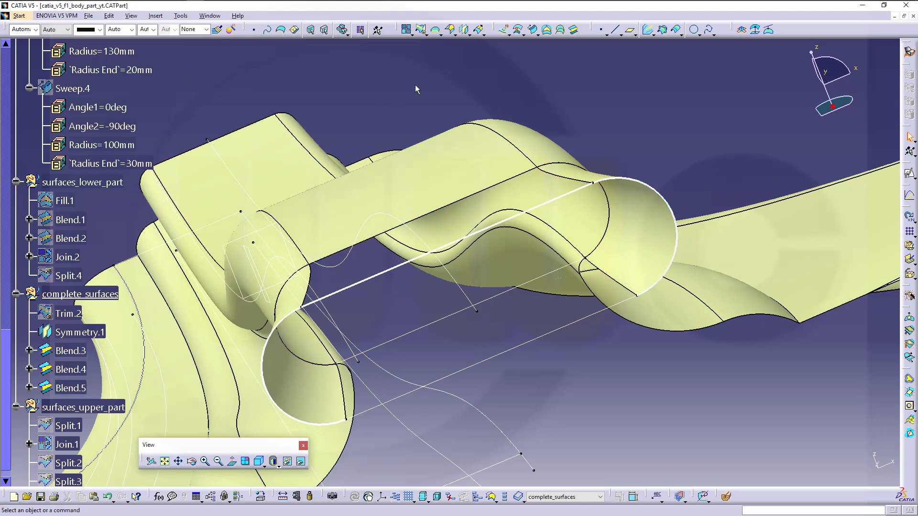
Step: Fill the upper gap between Blend.4 and Blend.5, bounded by the Blend.3 edge, both blends' side edges and profile line Output.3
left_click(547, 30)
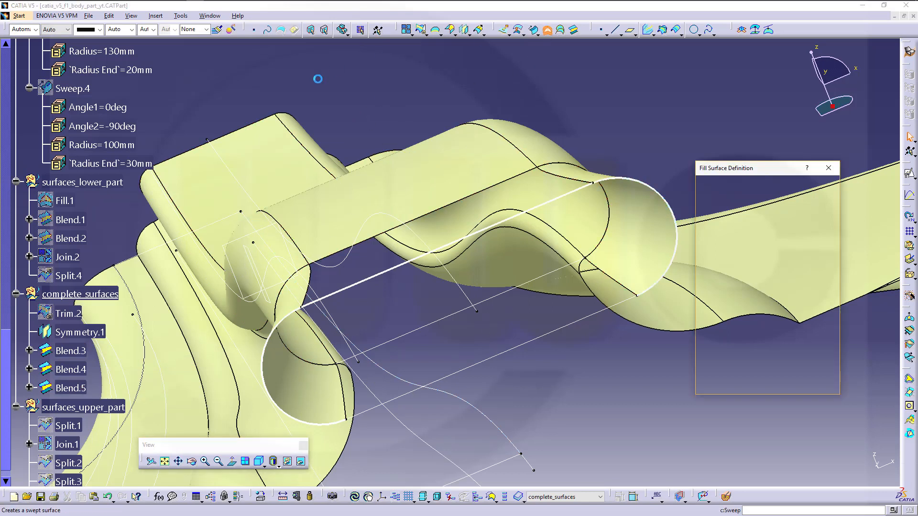
left_click(333, 260)
left_click(346, 296)
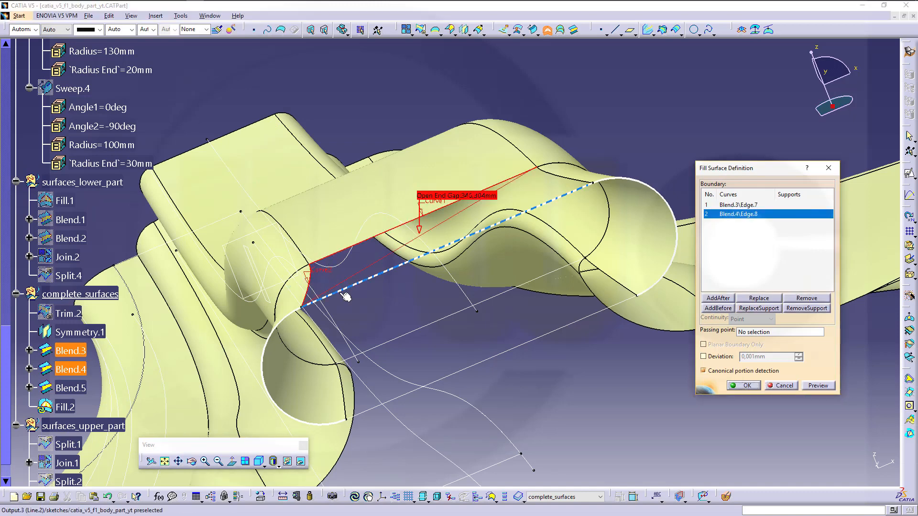
left_click(344, 295)
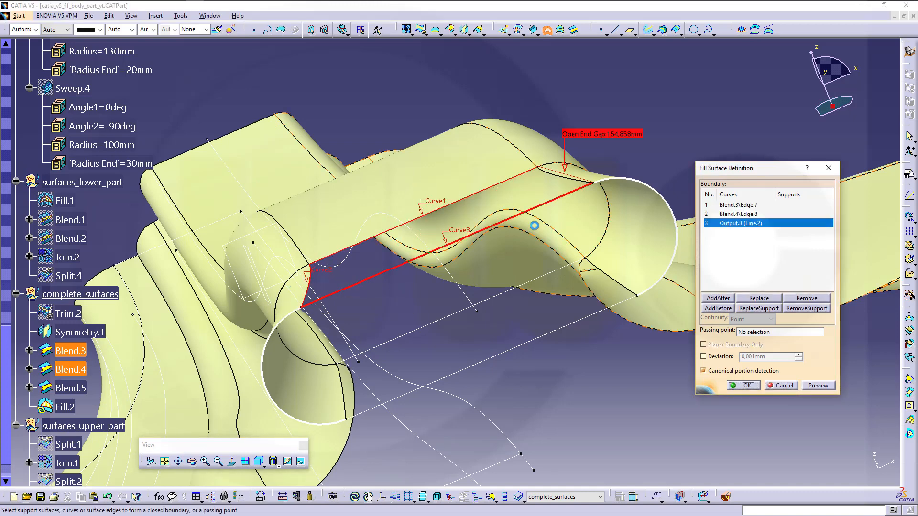
left_click(572, 180)
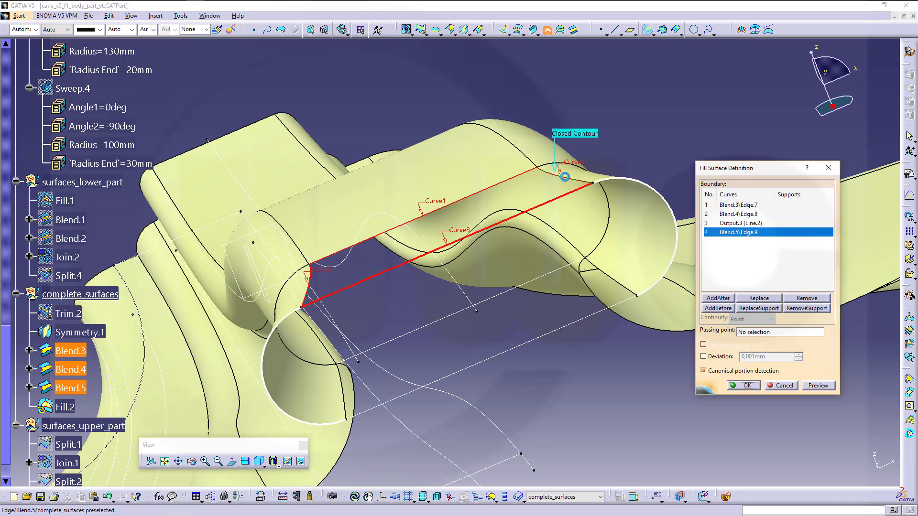
left_click(744, 386)
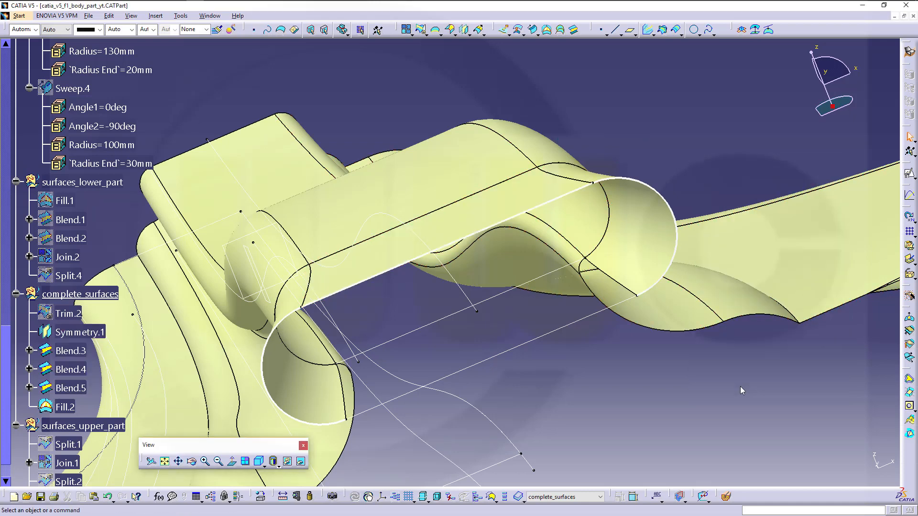
Step: Fill the lower gap between the blends, bounded by Line.2, the Blend.4 edge, Sketch.9 and the Blend.5 edge
left_click(546, 31)
left_click(414, 336)
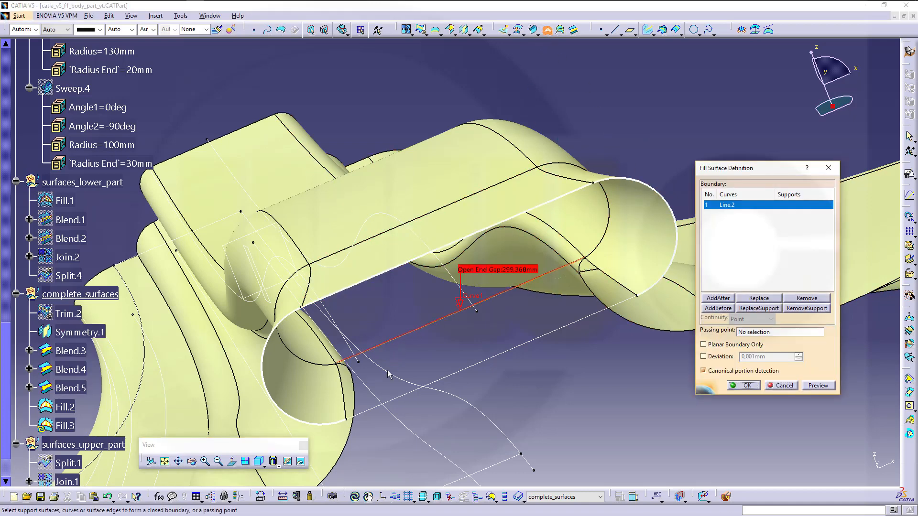
left_click(347, 399)
left_click(406, 400)
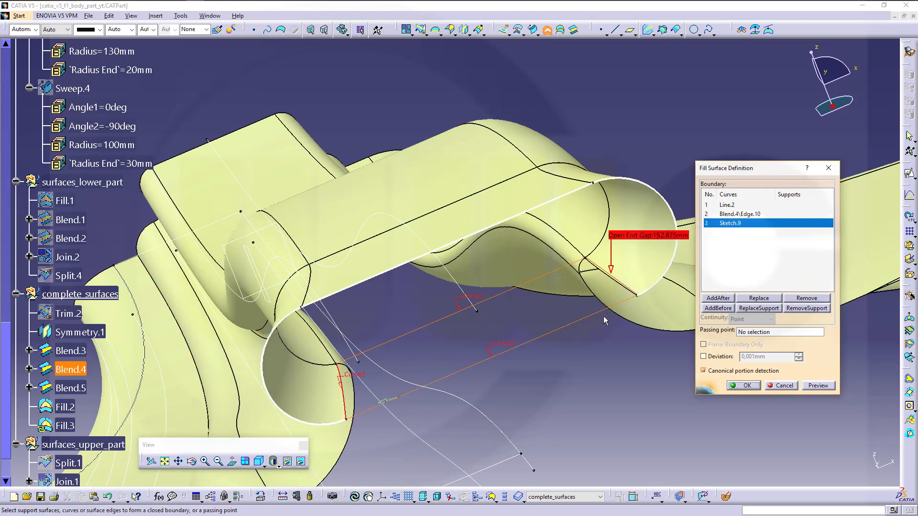
left_click(626, 287)
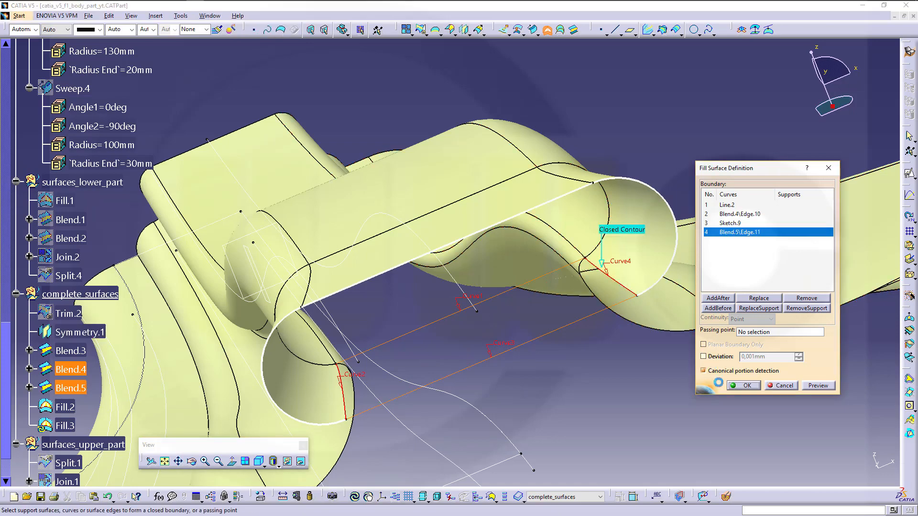
left_click(755, 390)
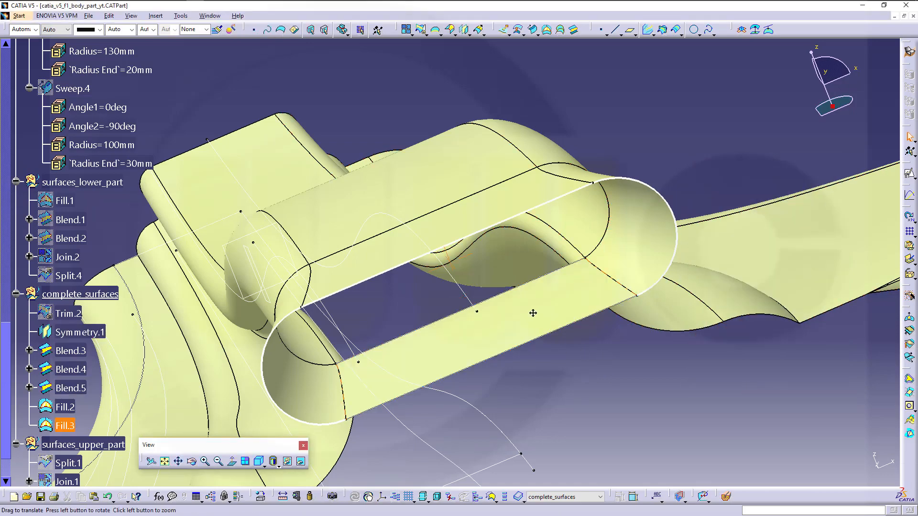
Step: Create a point-point line, with the line type locked, between the matching EdgeFillet.1 and Symmetry.1 vertices just below Line.2
mouse_move(532, 314)
middle_mouse_down()
mouse_move(540, 298)
mouse_move(489, 256)
mouse_move(478, 206)
mouse_move(483, 227)
middle_mouse_up()
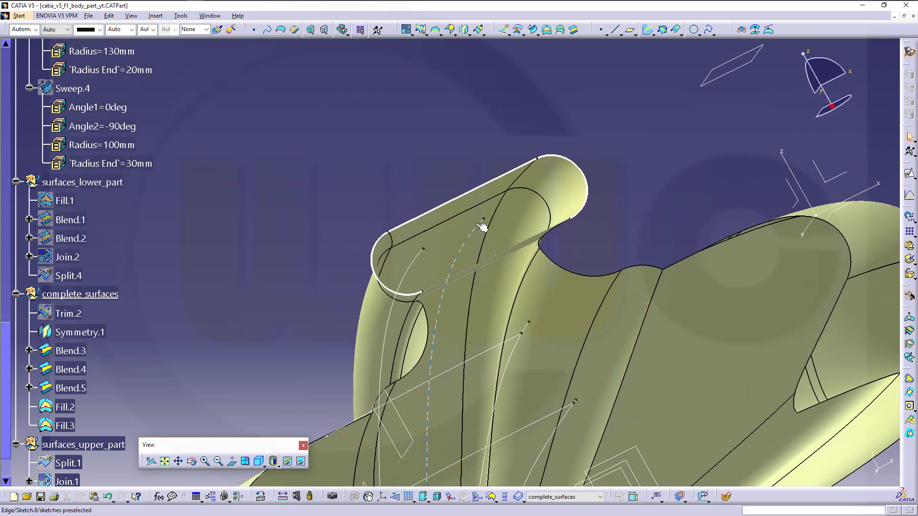
left_click(615, 30)
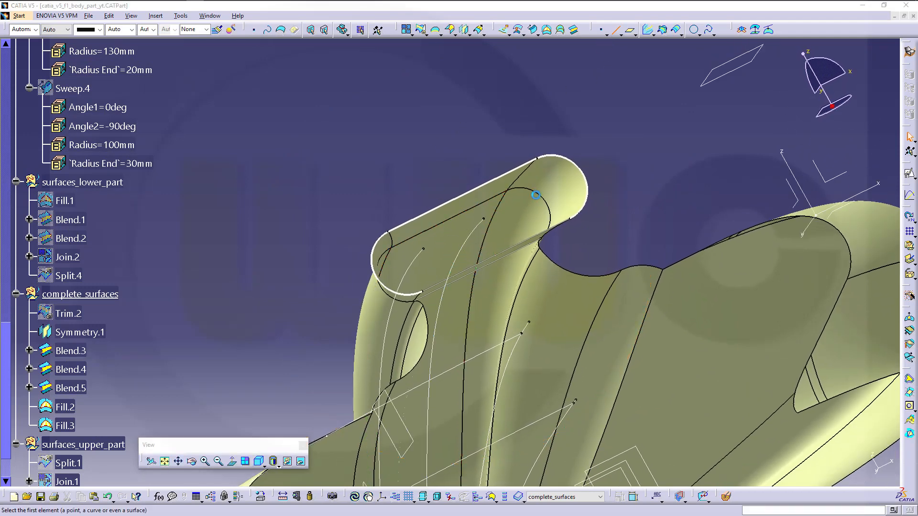
middle_click_drag(488, 326, 400, 301)
middle_click_drag(451, 225, 409, 146)
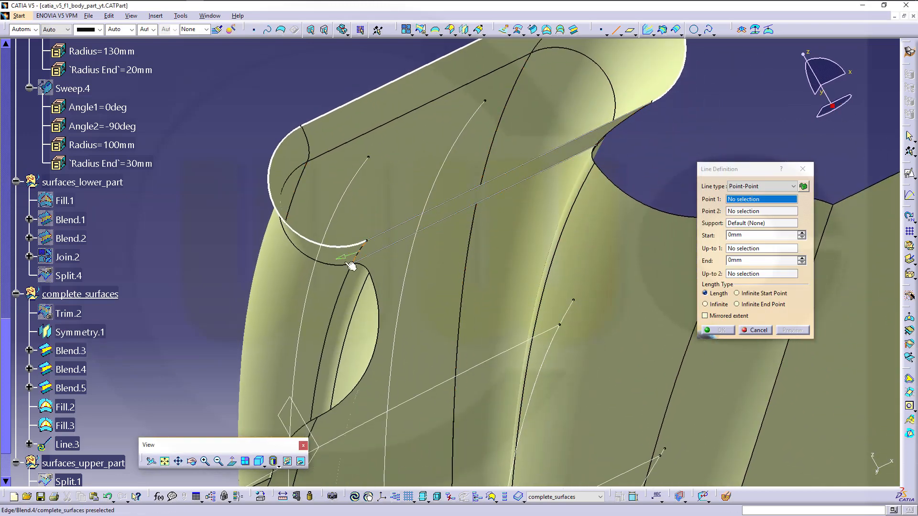
left_click(804, 187)
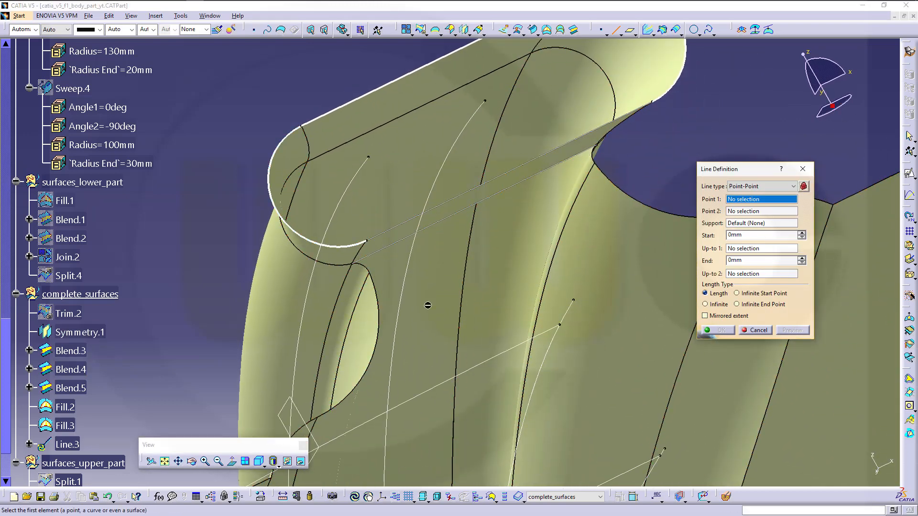
left_click(371, 272)
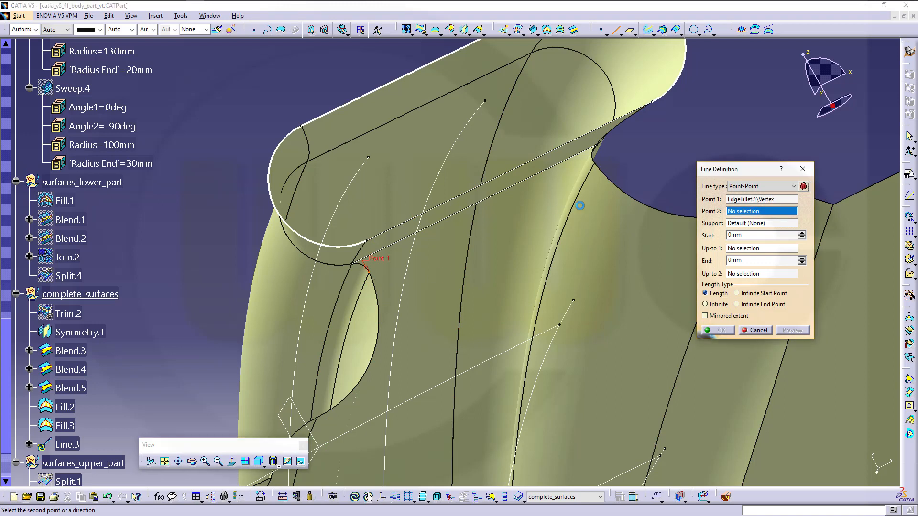
left_click(593, 165)
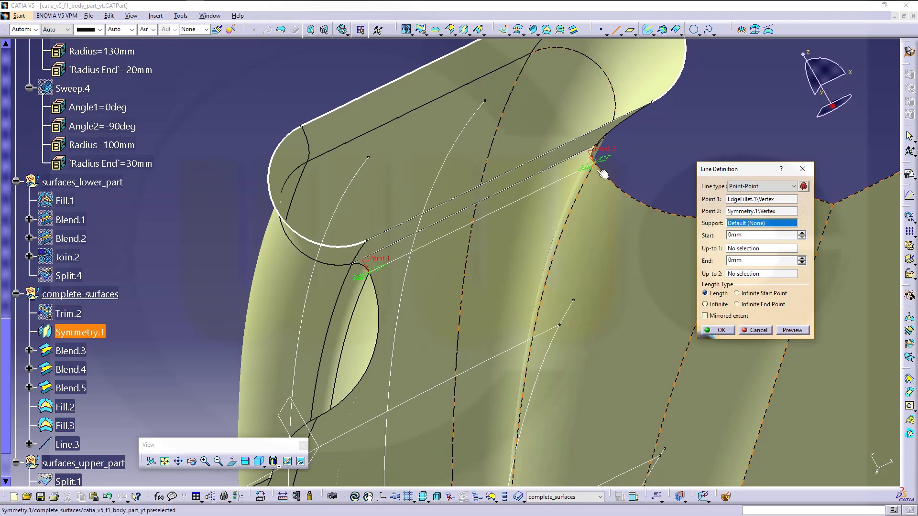
left_click(720, 330)
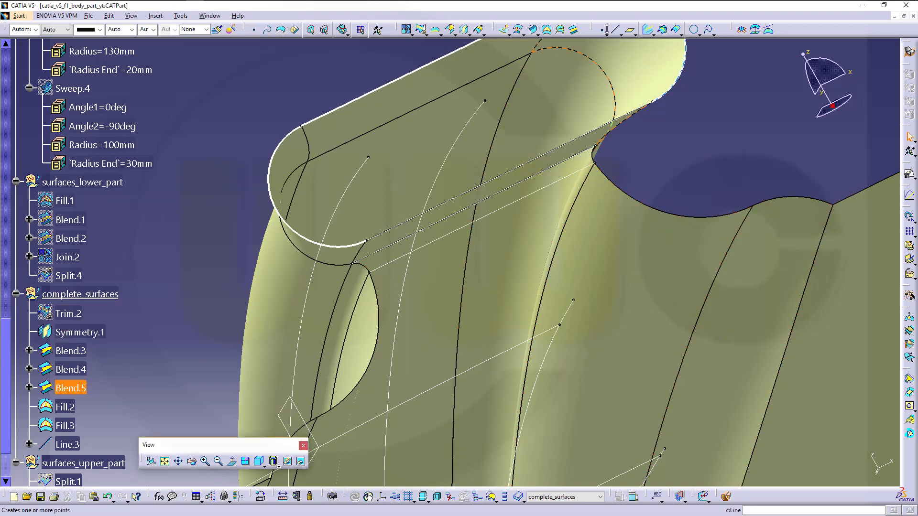
Step: Create a second point-point line from the EdgeFillet.1 vertex at the far end of its curved opening edge to the mirrored Symmetry.1 vertex
left_click(614, 33)
middle_click_drag(469, 237, 531, 180)
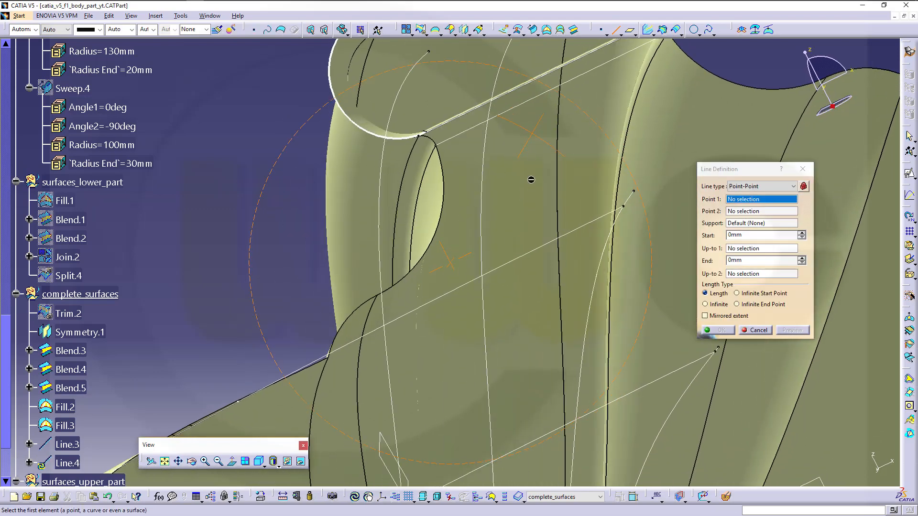
middle_click_drag(351, 366, 322, 272, "ctrl")
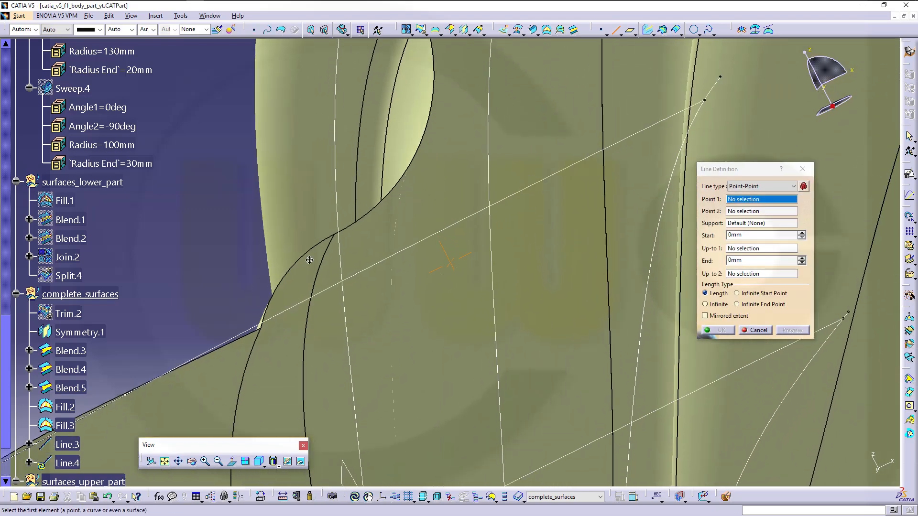
left_click(261, 330)
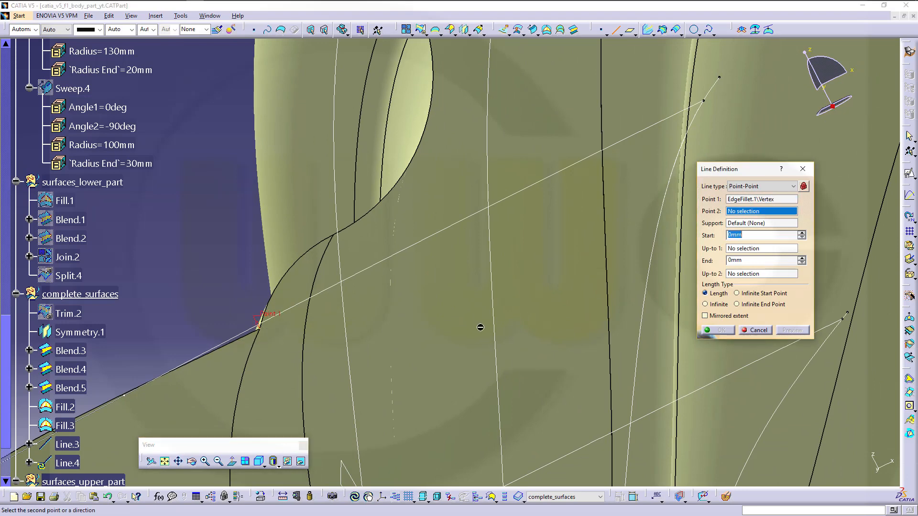
middle_click_drag(477, 325, 341, 428, "ctrl")
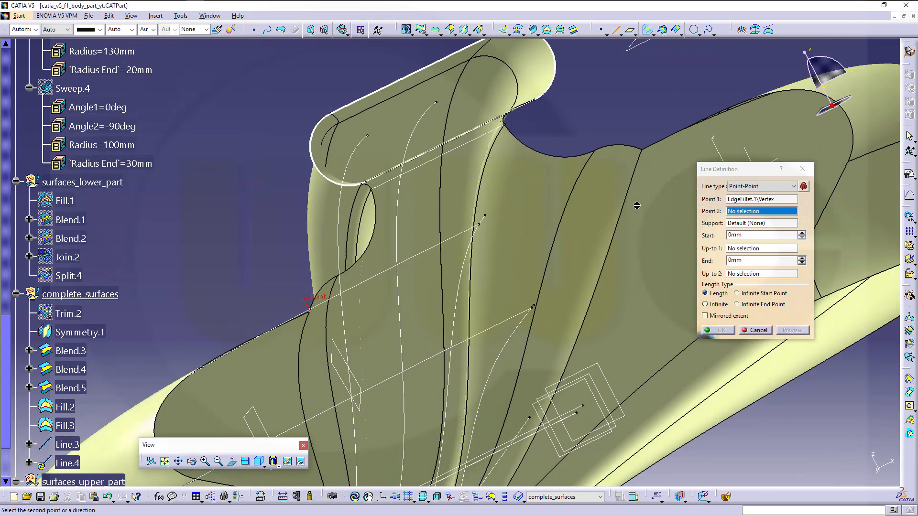
left_click(642, 152)
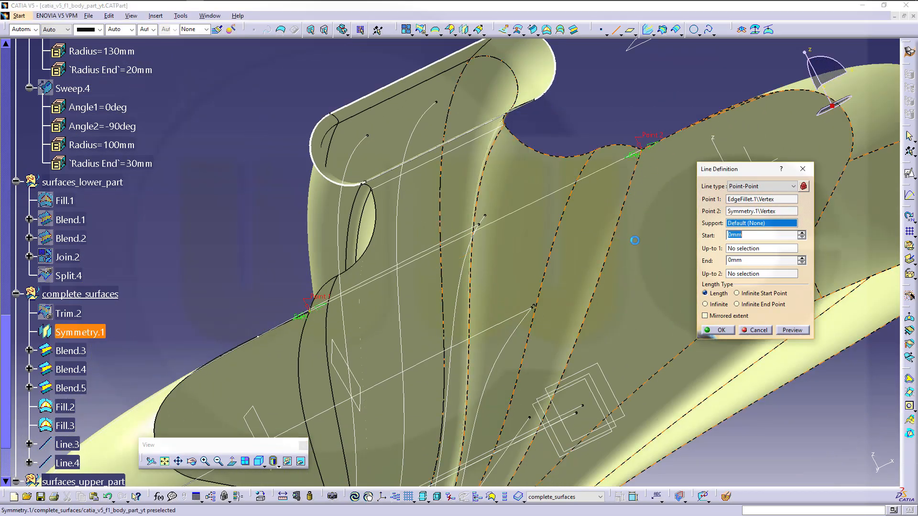
left_click(721, 330)
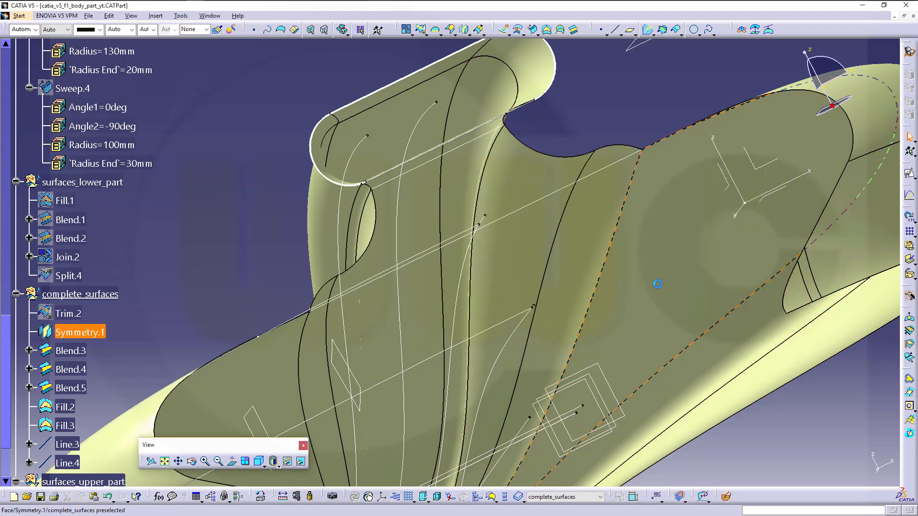
Step: Fill the narrow strip bounded by Line.3, the short EdgeFillet.1 edge, Line.2 and the short Symmetry.1 edge
middle_click_drag(597, 98, 612, 155)
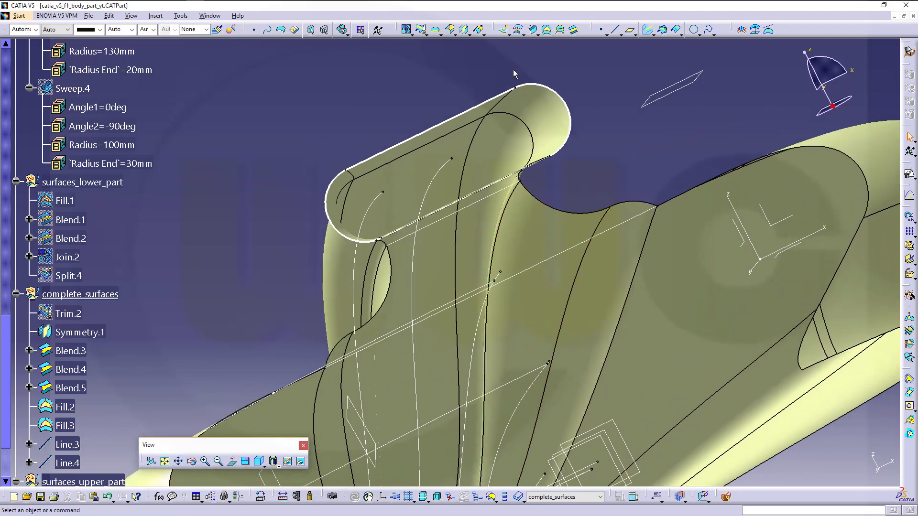
left_click(547, 33)
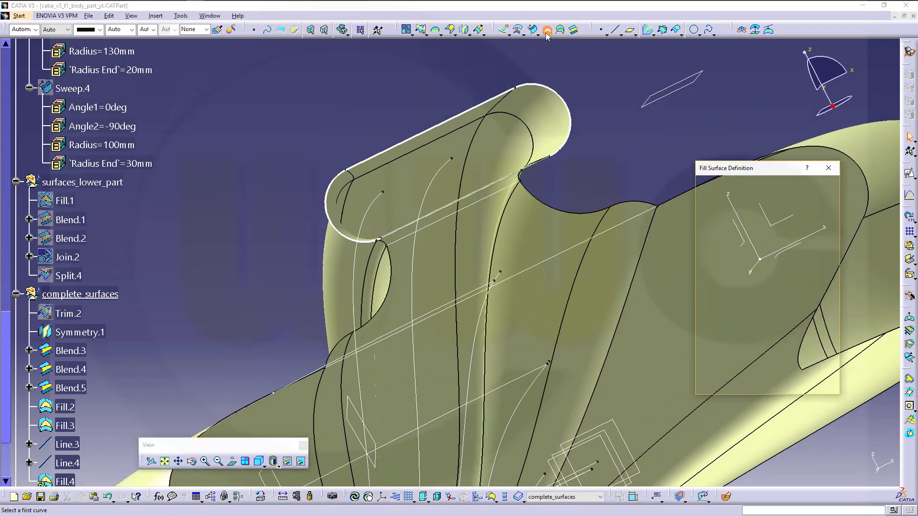
left_click(393, 242)
left_click(380, 241)
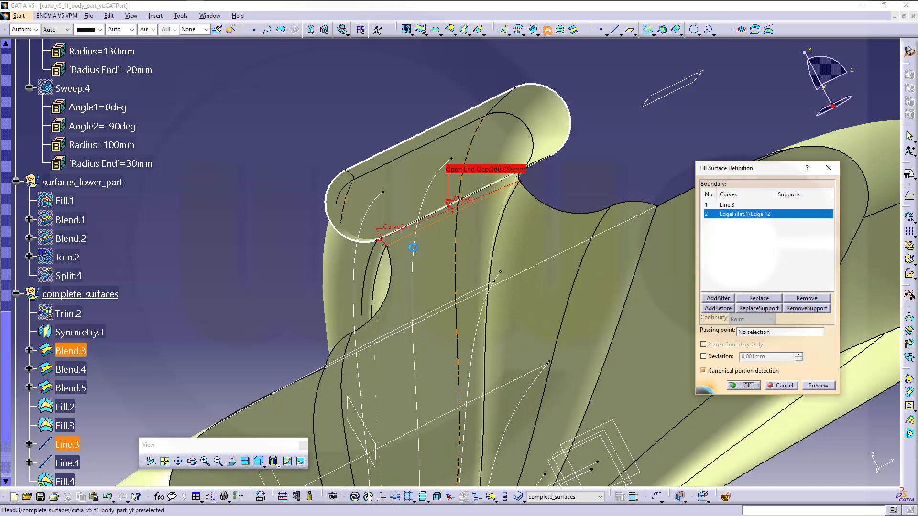
middle_click_drag(380, 241, 404, 253)
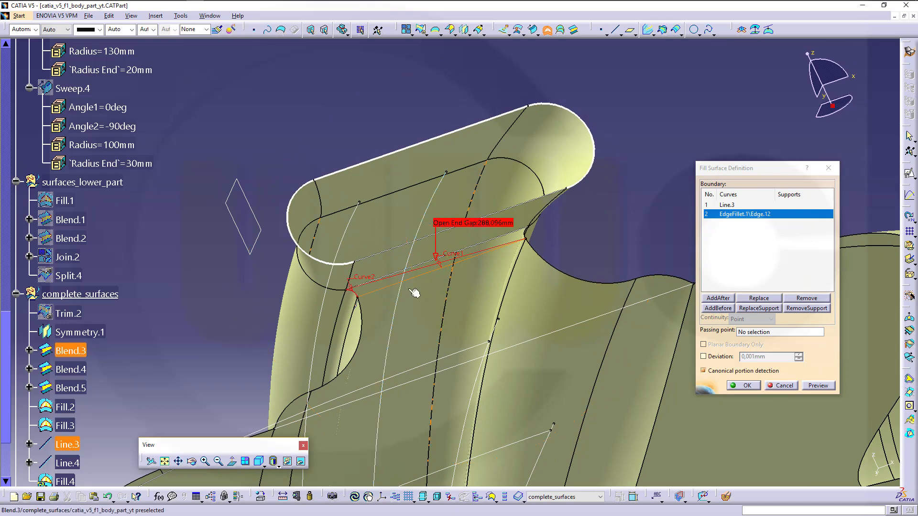
left_click(389, 279)
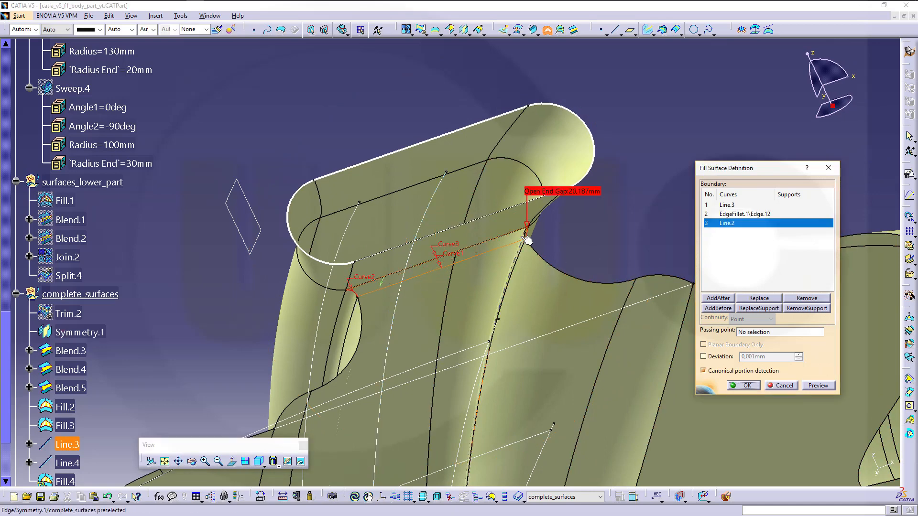
middle_click_drag(549, 261, 600, 209, "ctrl")
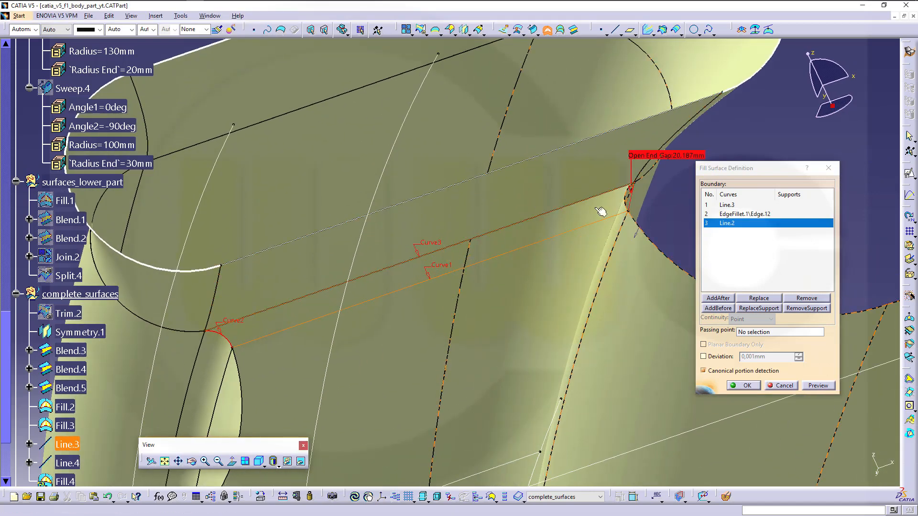
left_click(630, 211)
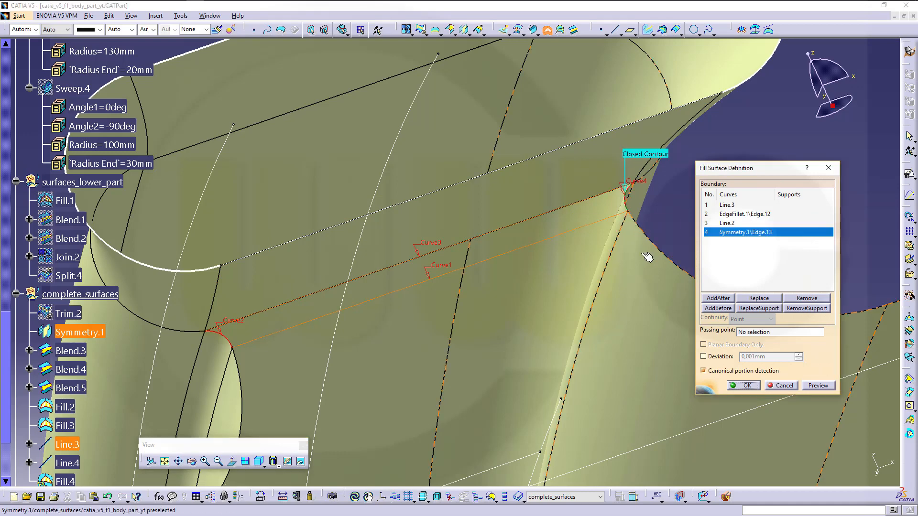
left_click(738, 386)
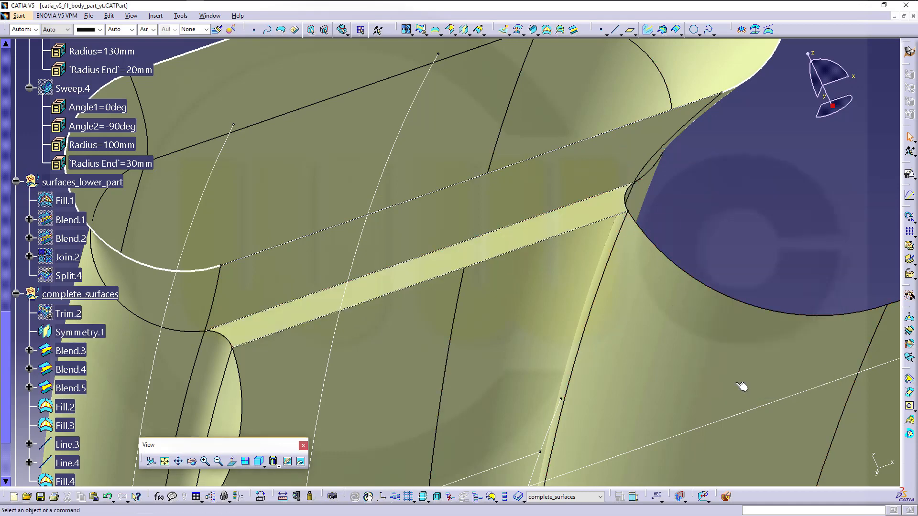
Step: Fill the large opening bounded by Line.3, two Symmetry.1 edges, Line.4 and the two matching EdgeFillet.1 edges
middle_click_drag(509, 271, 516, 319)
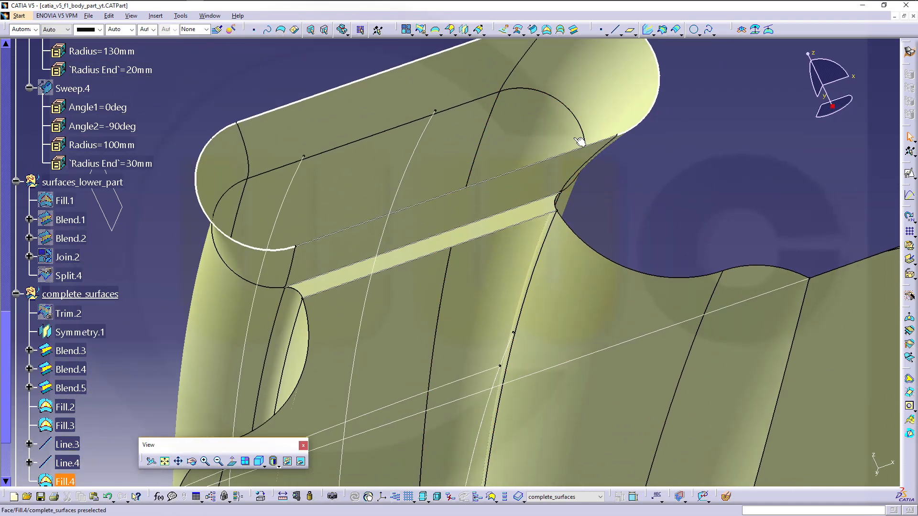
left_click(547, 30)
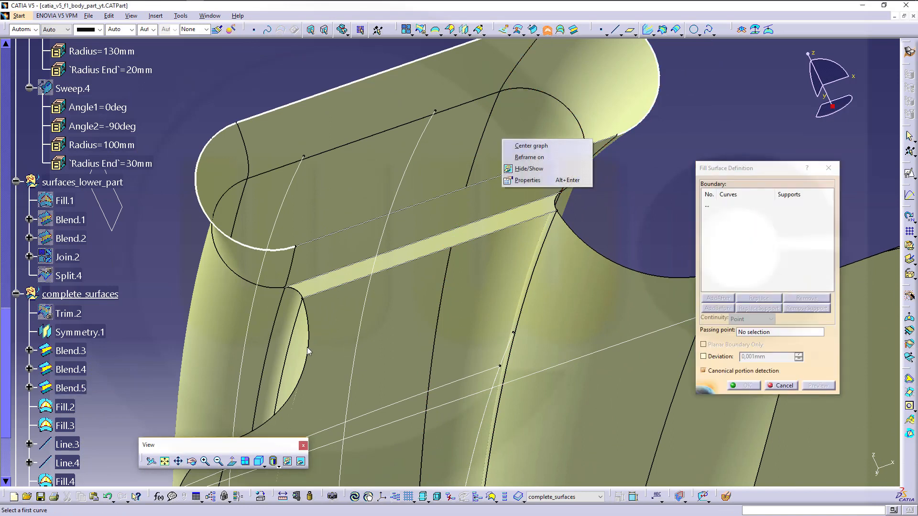
left_click(546, 262)
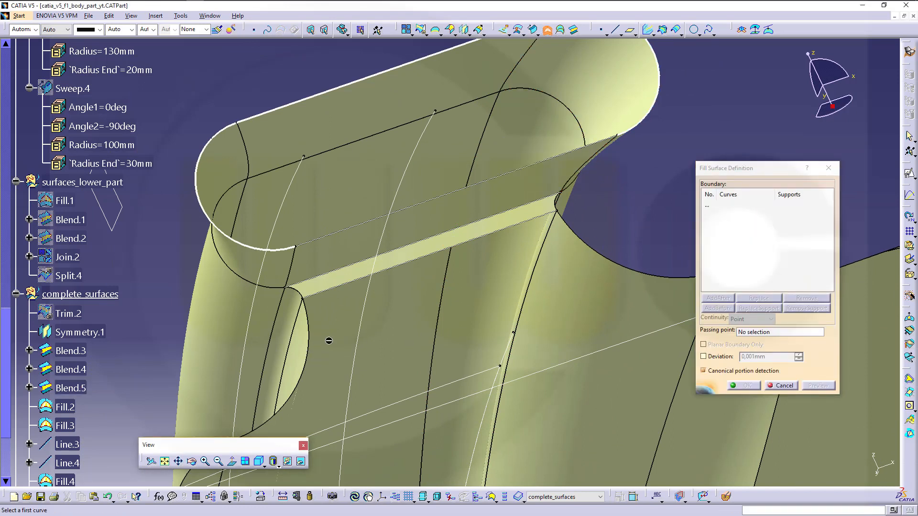
left_click(310, 356)
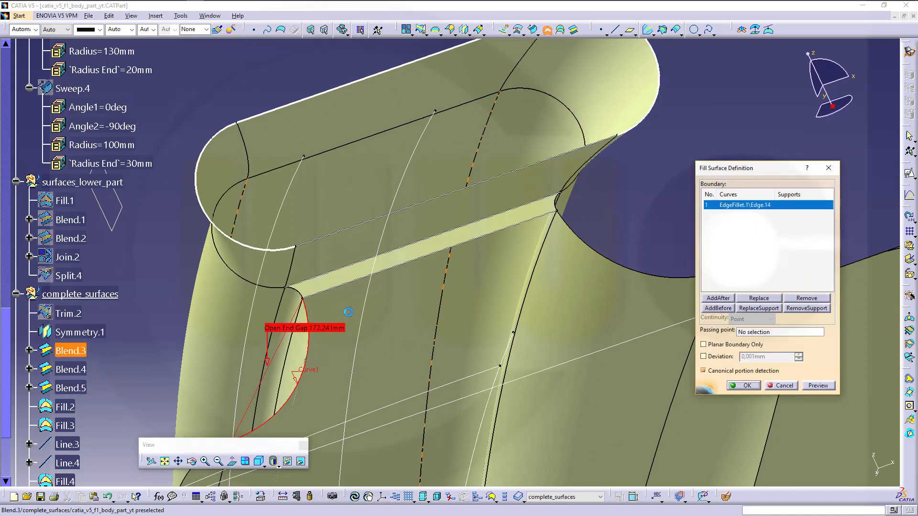
left_click(362, 286)
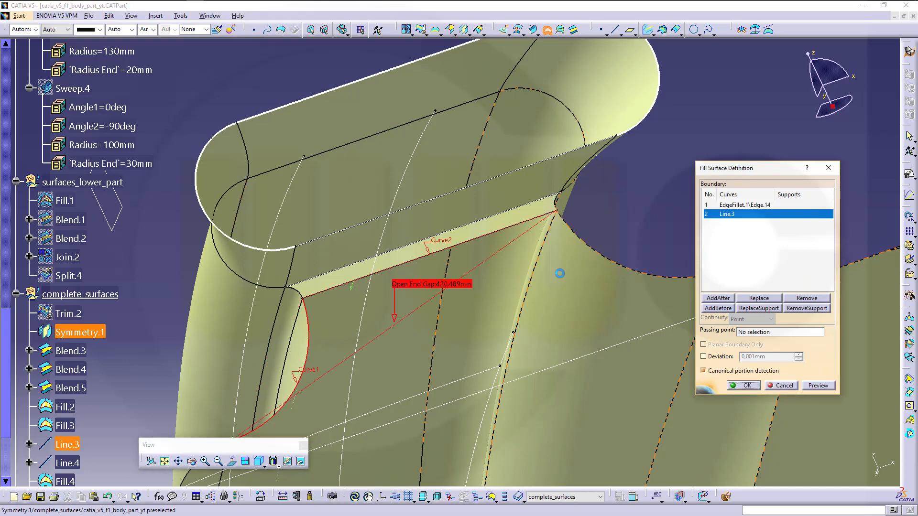
left_click(601, 255)
left_click(617, 351)
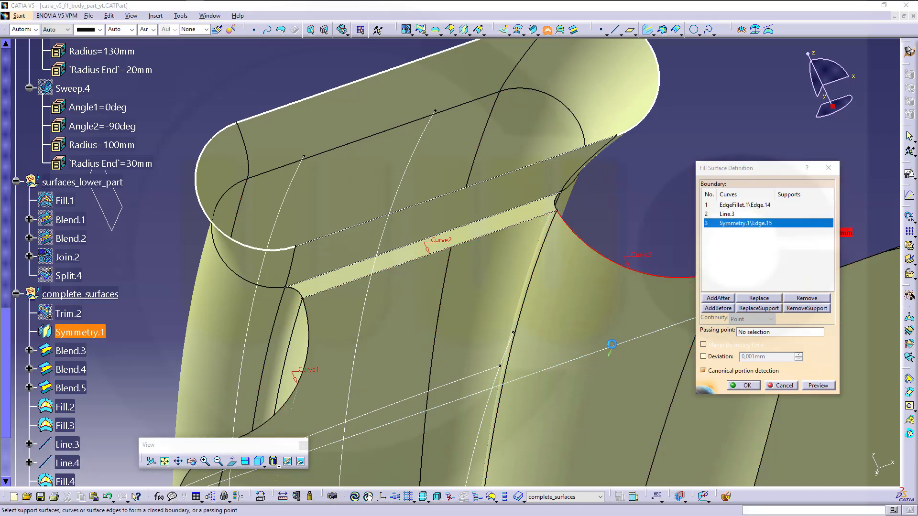
left_click(841, 311)
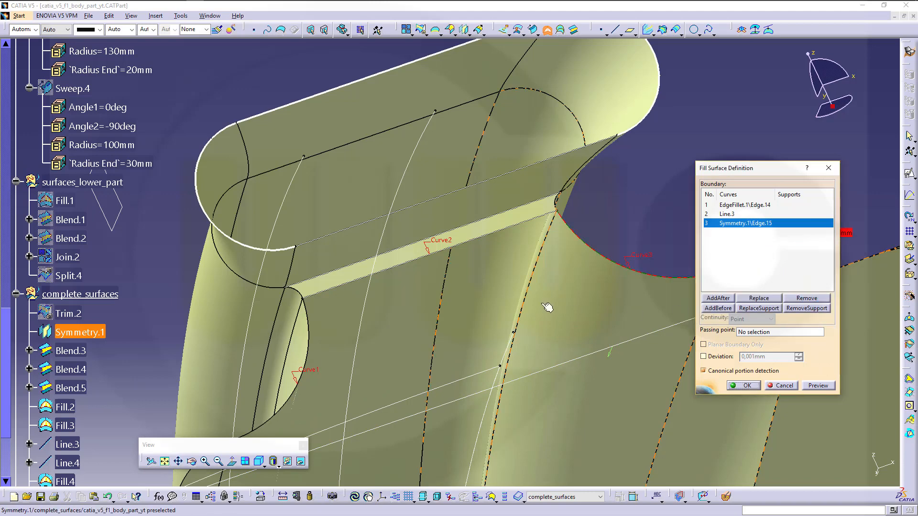
middle_click_drag(549, 307, 492, 212)
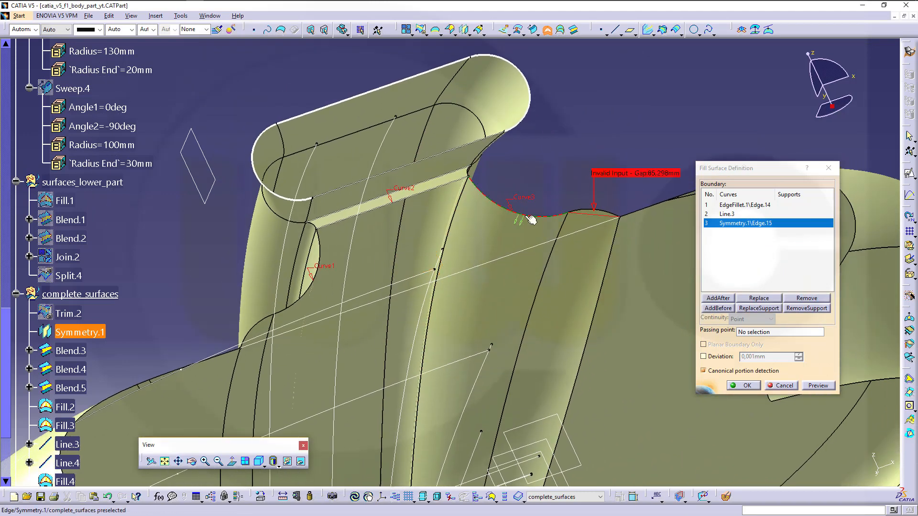
left_click(600, 210)
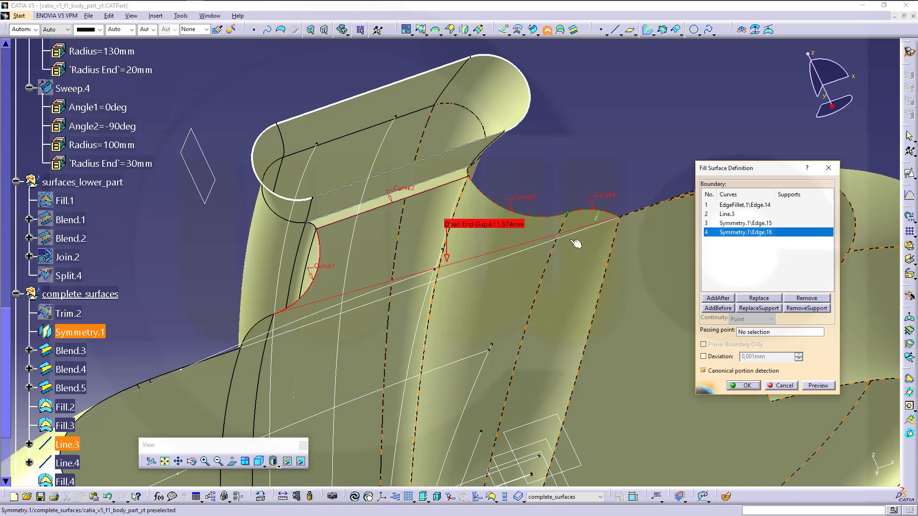
left_click(531, 251)
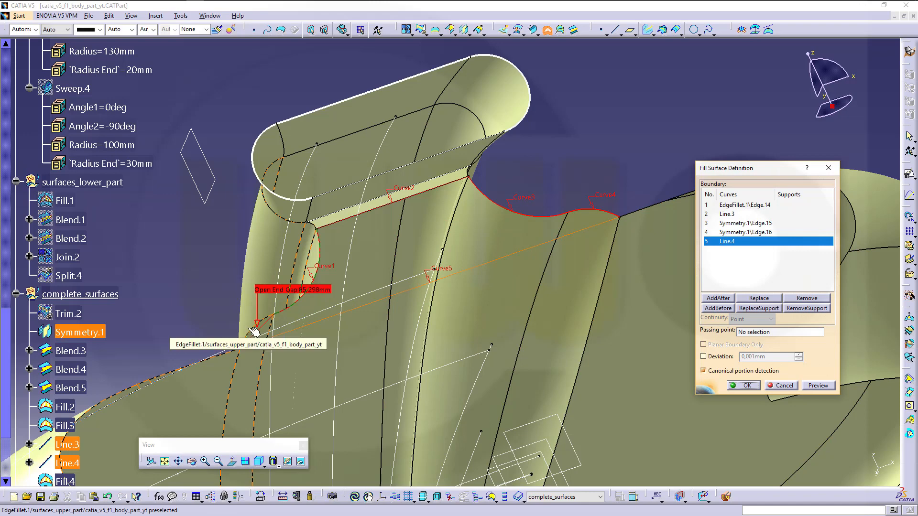
left_click(256, 334)
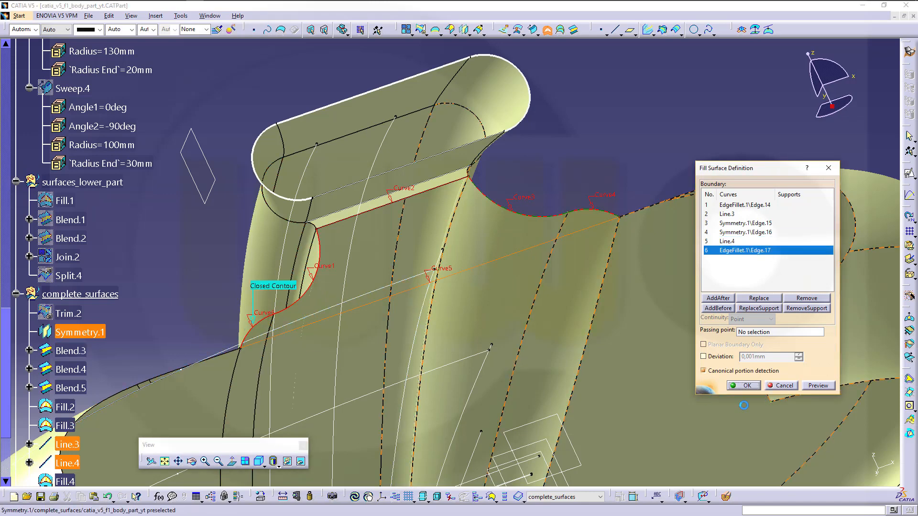
left_click(750, 385)
Step: Move Line.3 and Line.4 from complete_surfaces to the last position of the curves geometrical set
middle_click_drag(403, 279, 552, 273)
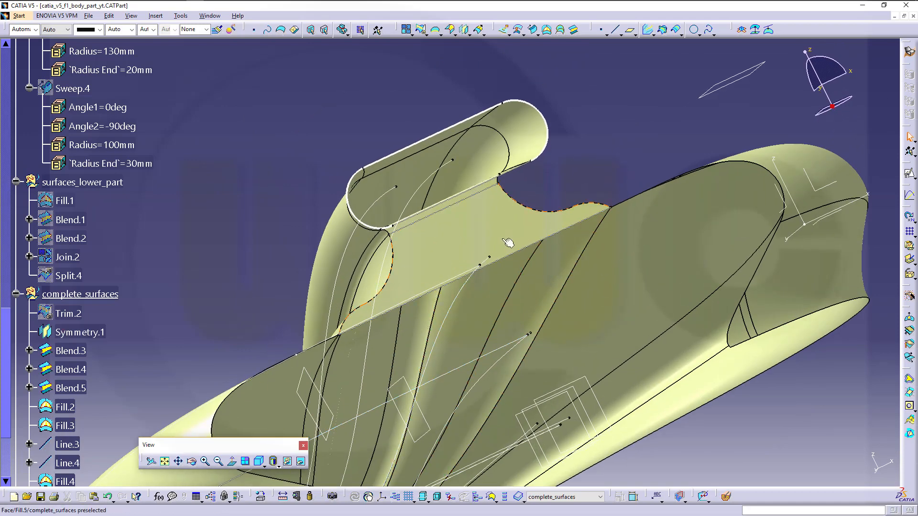
middle_click_drag(295, 209, 303, 250)
middle_click_drag(355, 234, 403, 221)
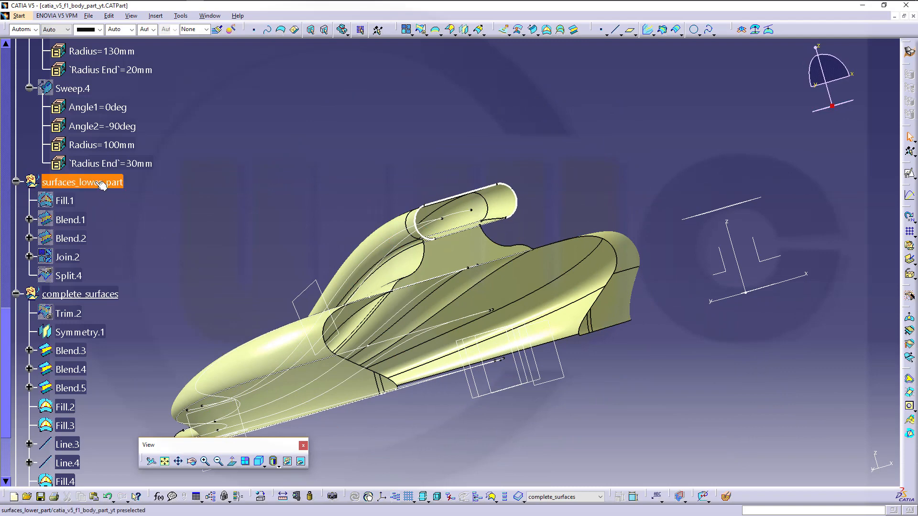
scroll(119, 257, "down", 2)
scroll(120, 260, "down", 3)
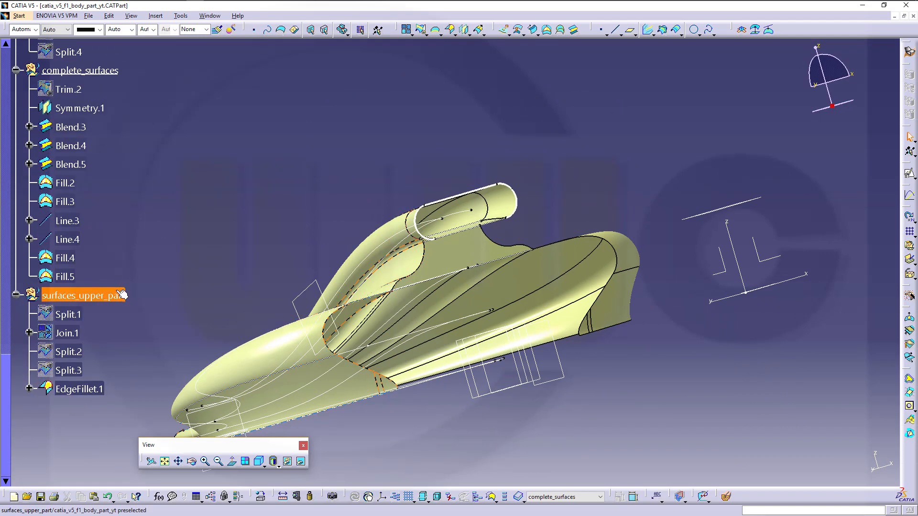
left_click(81, 241)
left_click(72, 224, "ctrl")
right_click(74, 226)
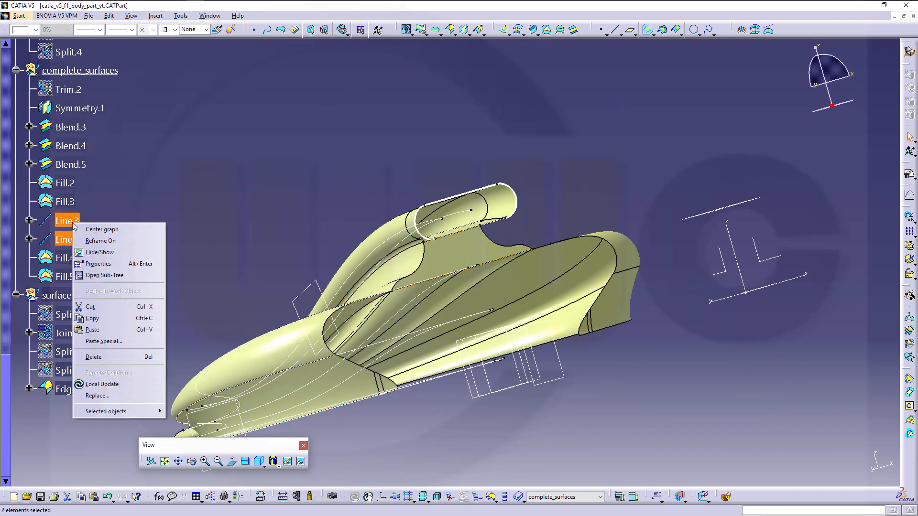
mouse_move(145, 409)
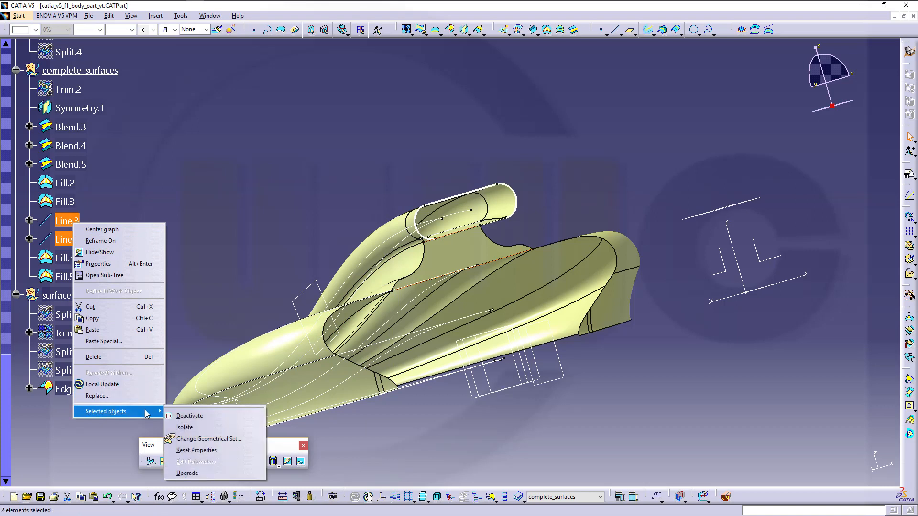
left_click(203, 439)
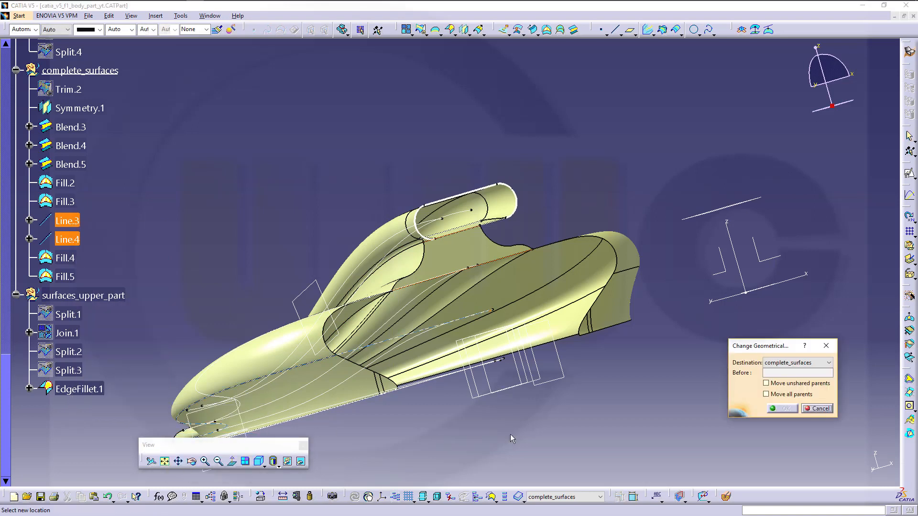
left_click(829, 363)
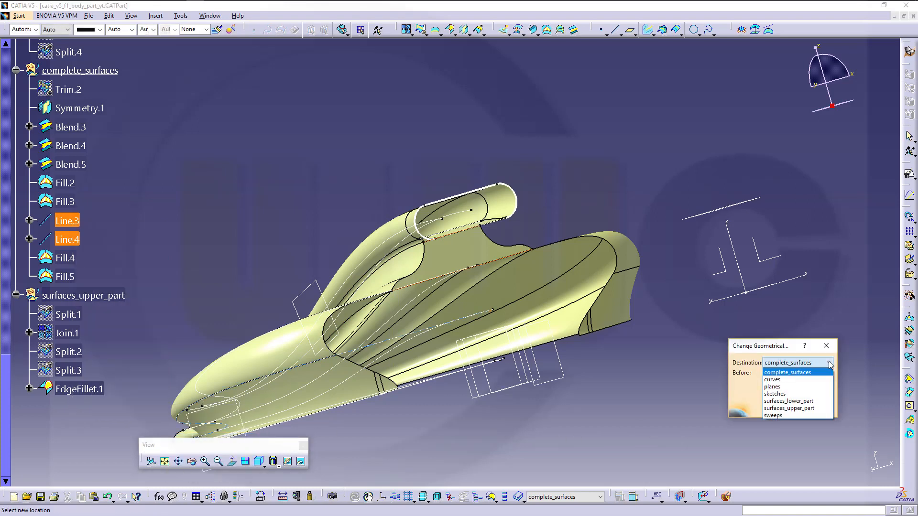
left_click(784, 380)
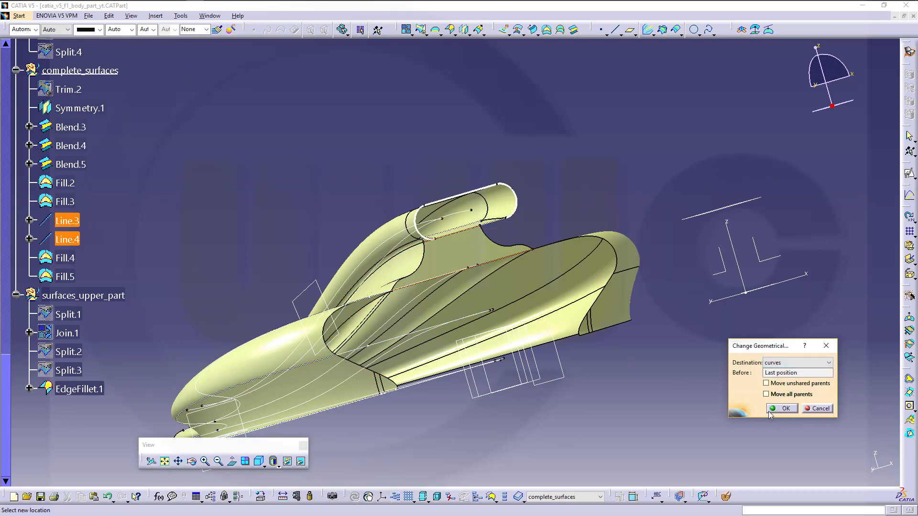
left_click(784, 409)
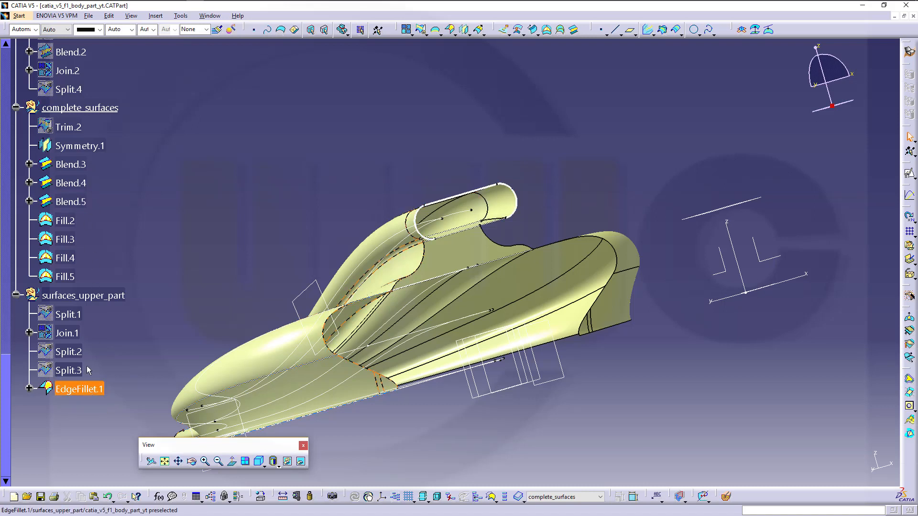
Step: Hide the sketches geometrical set
middle_click_drag(87, 366, 137, 279)
middle_click_drag(172, 225, 168, 196)
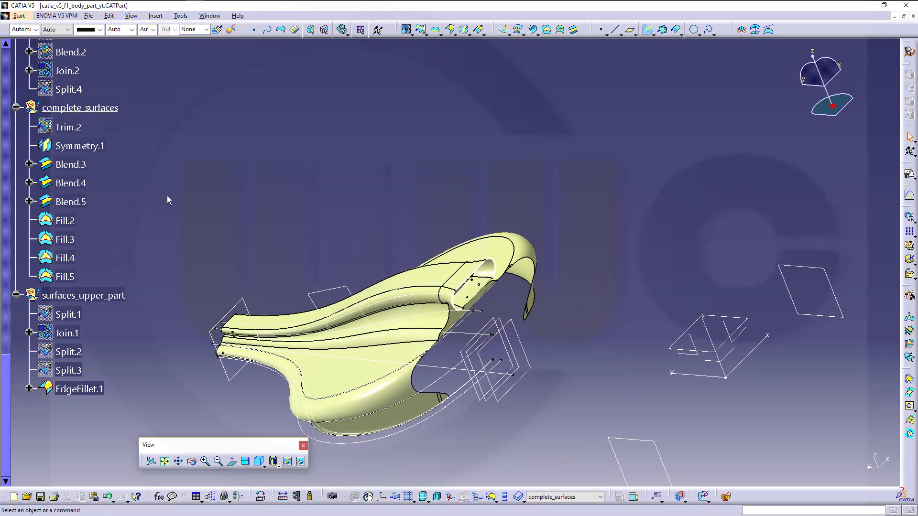
scroll(167, 196, "up", 3)
scroll(132, 190, "up", 10)
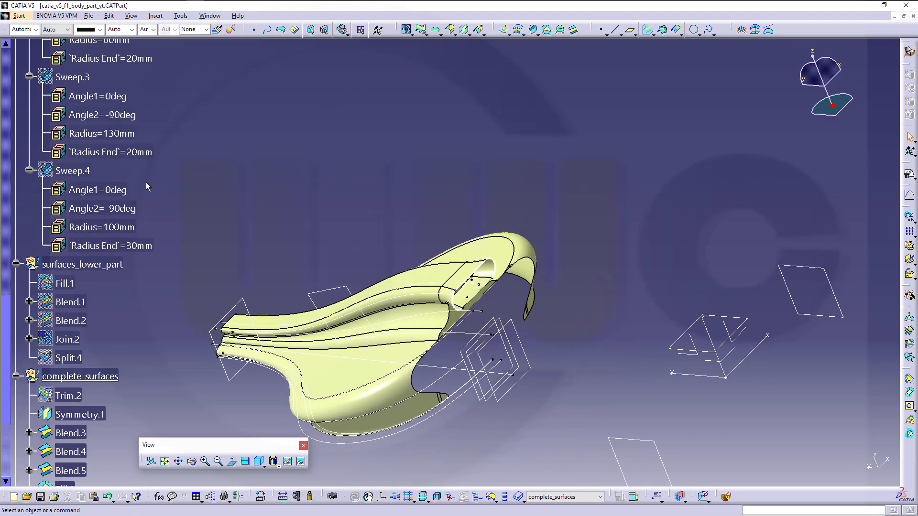
scroll(161, 183, "up", 1)
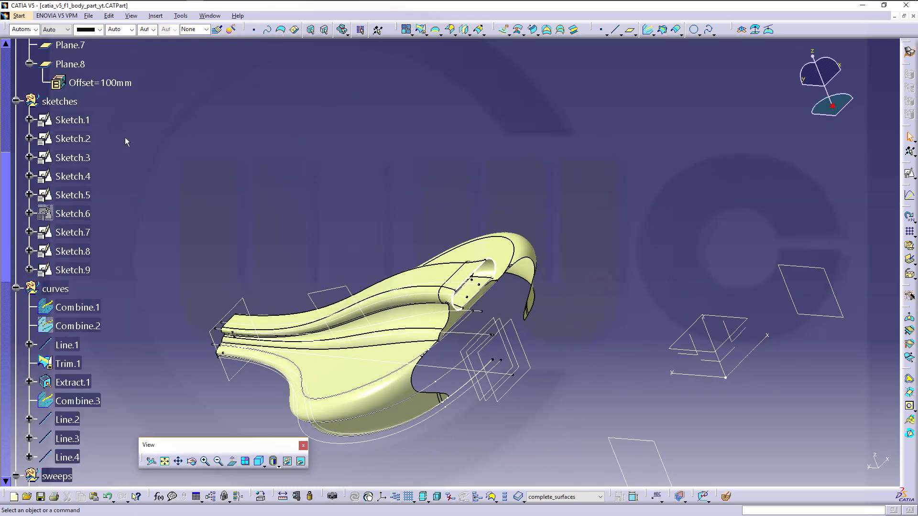
left_click(72, 102)
right_click(74, 102)
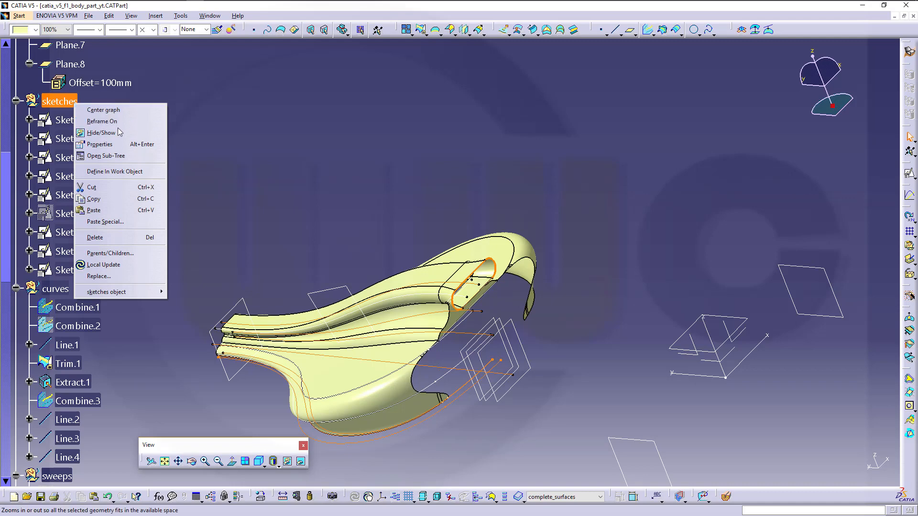
left_click(102, 133)
Step: Hide the planes and curves geometrical sets so that only the surfaces stay displayed
scroll(188, 131, "up", 7)
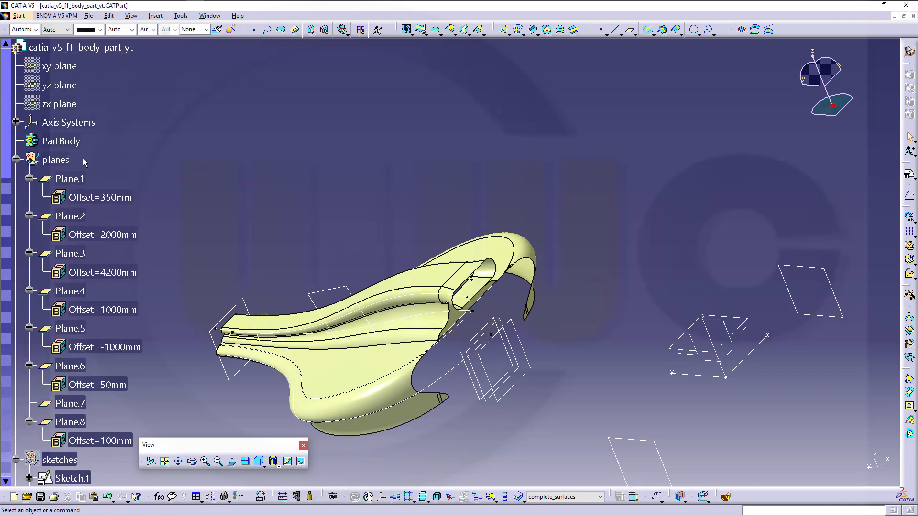
left_click(57, 161)
right_click(57, 162)
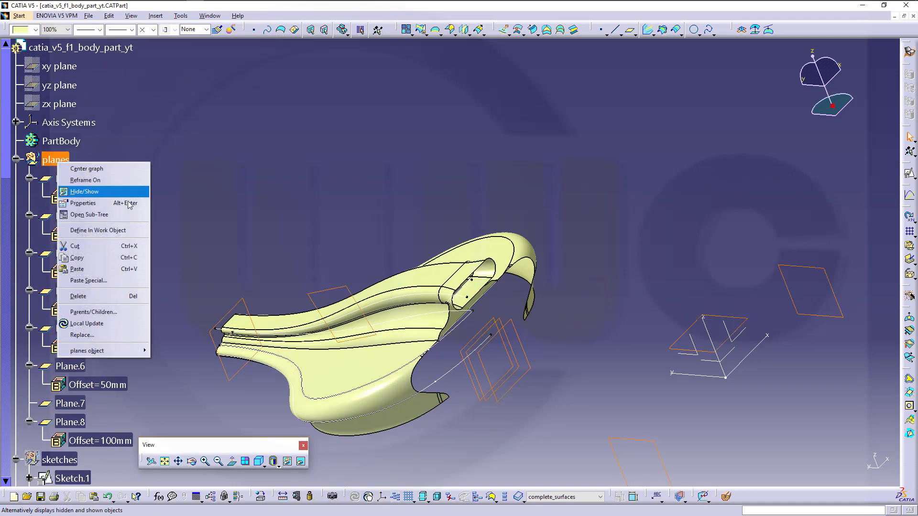
left_click(86, 192)
scroll(121, 235, "down", 5)
scroll(126, 268, "down", 3)
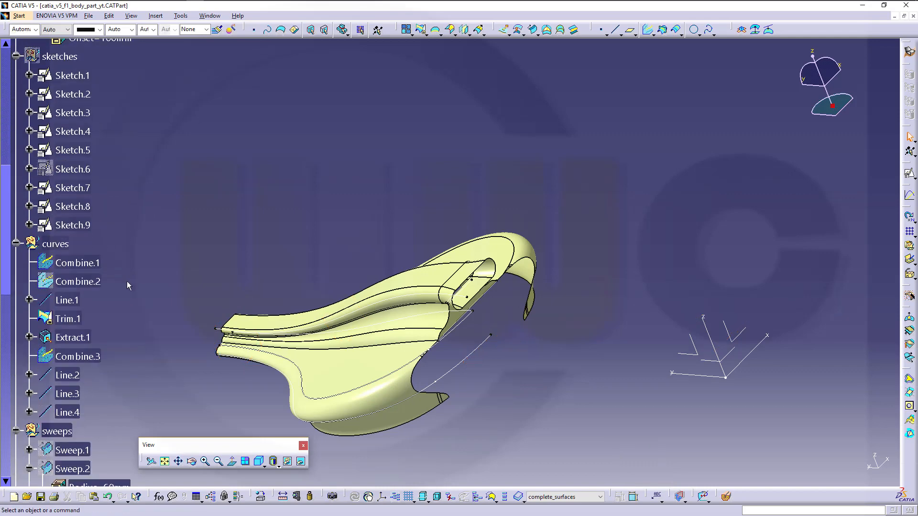
right_click(68, 248)
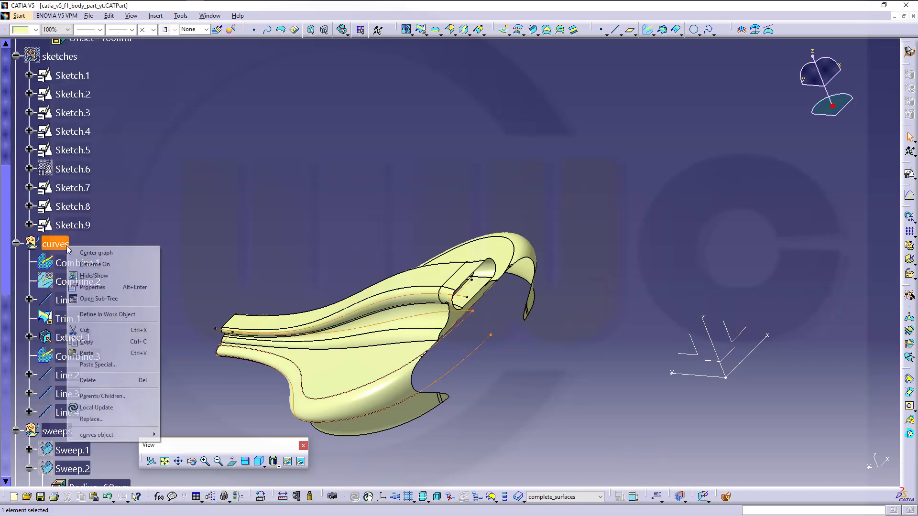
left_click(103, 278)
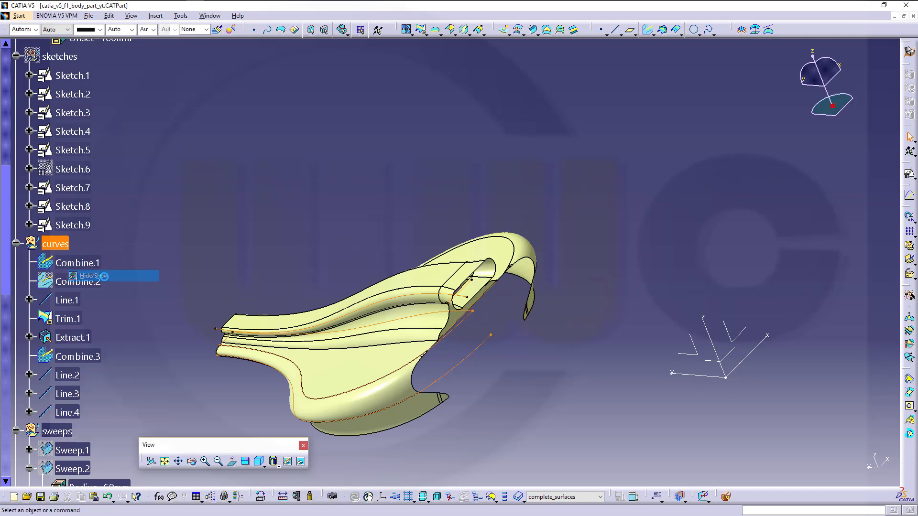
Step: Join EdgeFillet.1, Symmetry.1, Fill.2, Blend.4, Fill.3, Blend.5, Fill.5 and Fill.4 into one surface in complete_surfaces
mouse_move(225, 287)
middle_mouse_down()
mouse_move(248, 240)
mouse_move(251, 293)
middle_mouse_up()
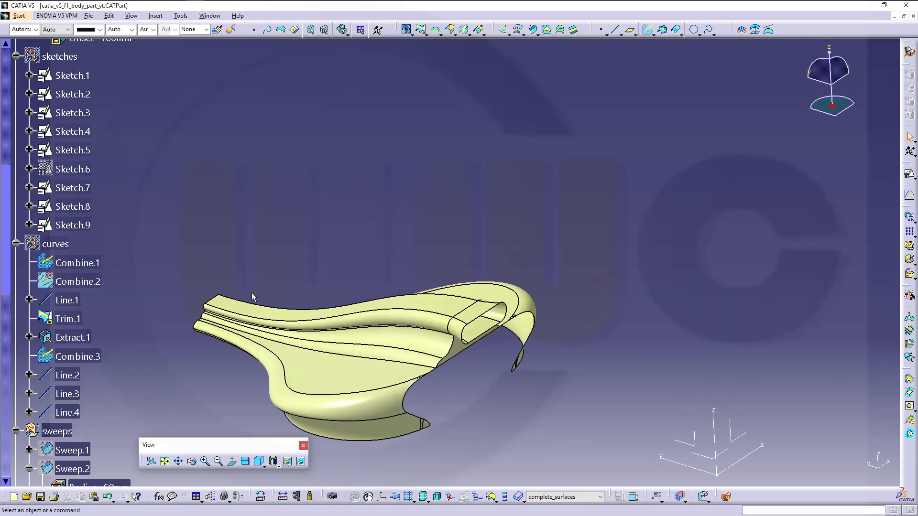
scroll(251, 293, "down", 6)
scroll(196, 304, "down", 3)
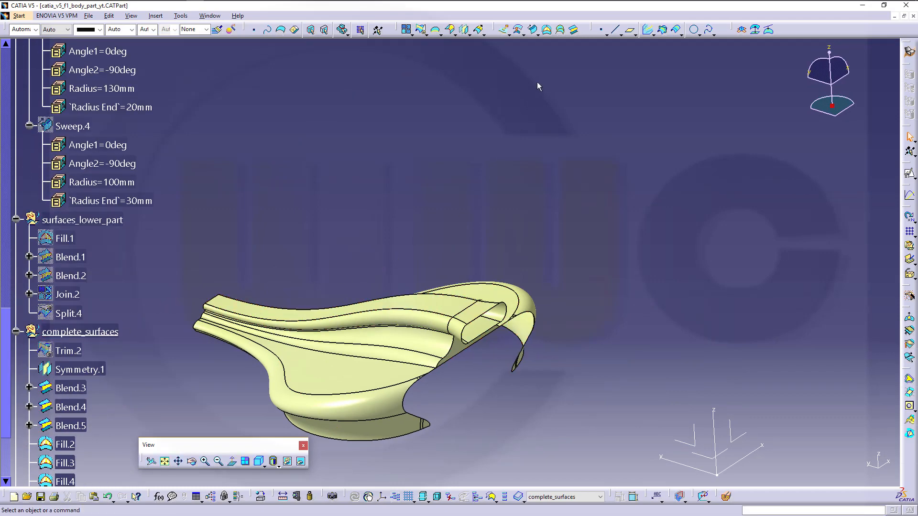
left_click(405, 30)
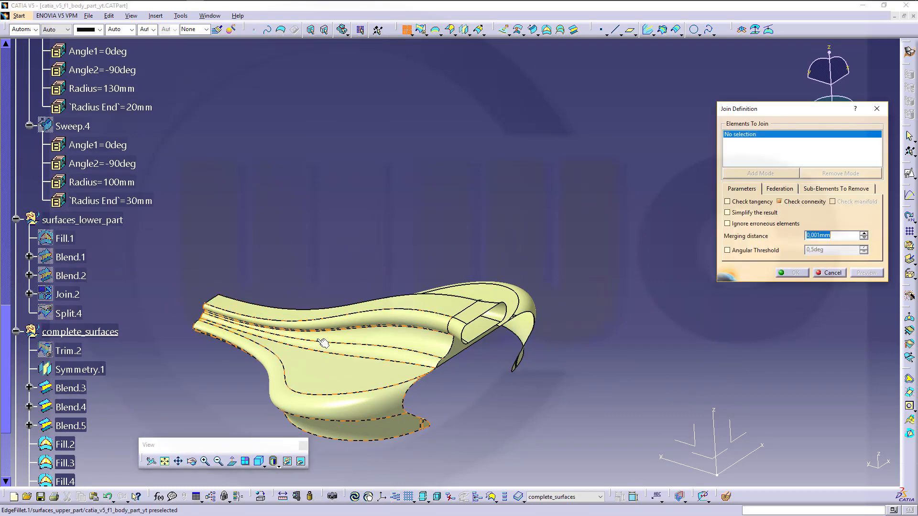
left_click(312, 382)
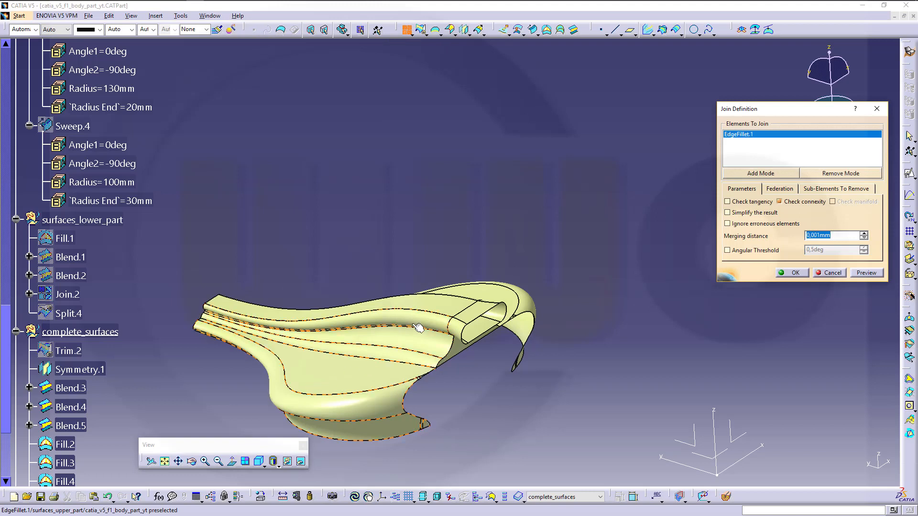
left_click(491, 294)
left_click(480, 316)
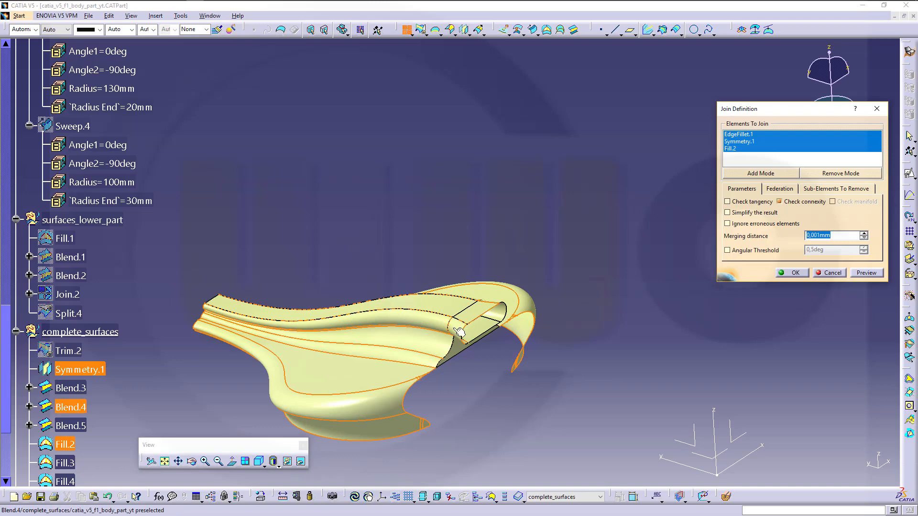
left_click(459, 333)
left_click(481, 331)
left_click(503, 330)
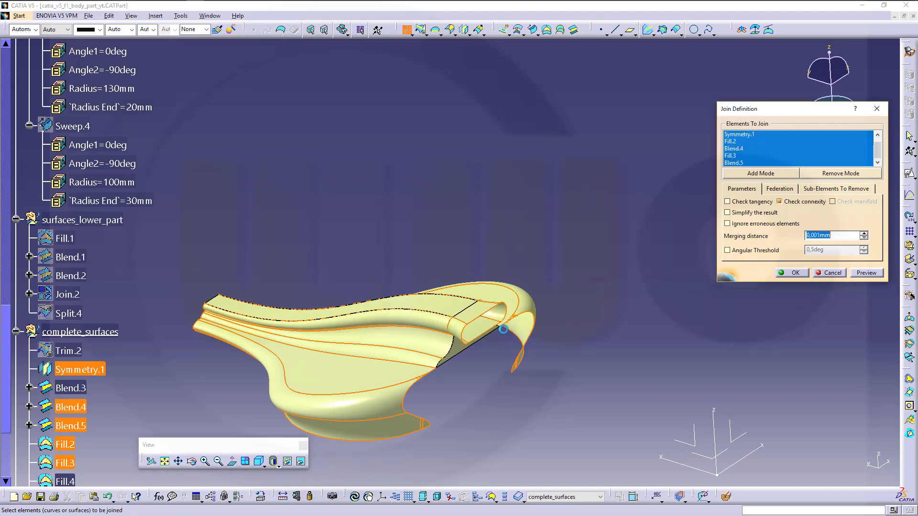
middle_click_drag(503, 329, 421, 278)
left_click(459, 383)
left_click(377, 393)
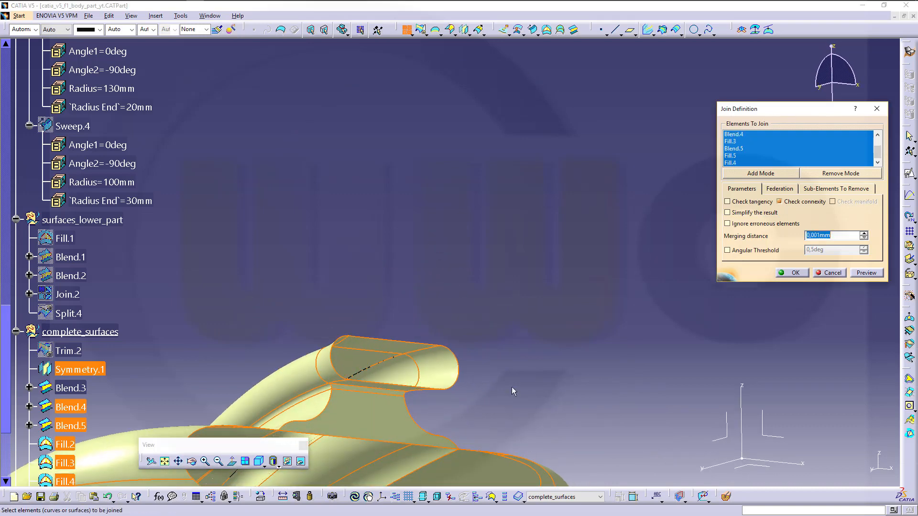
left_click(793, 273)
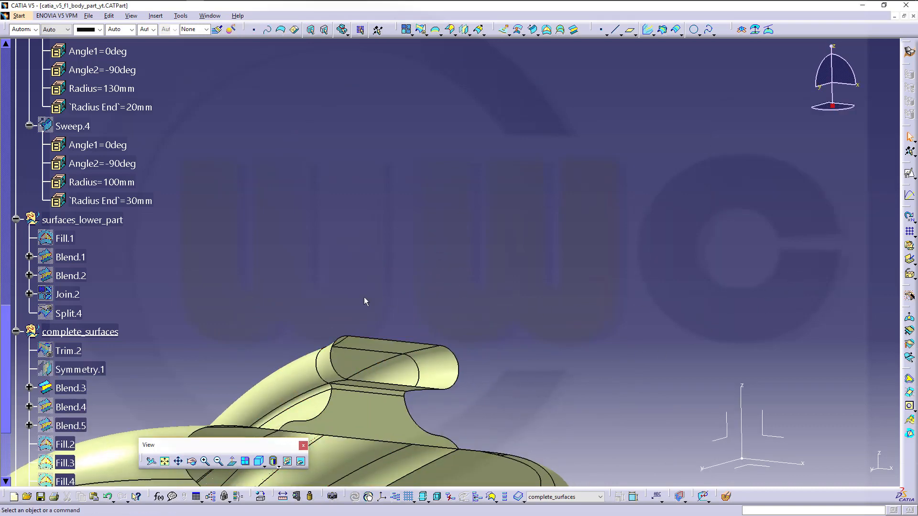
middle_click_drag(364, 297, 473, 296)
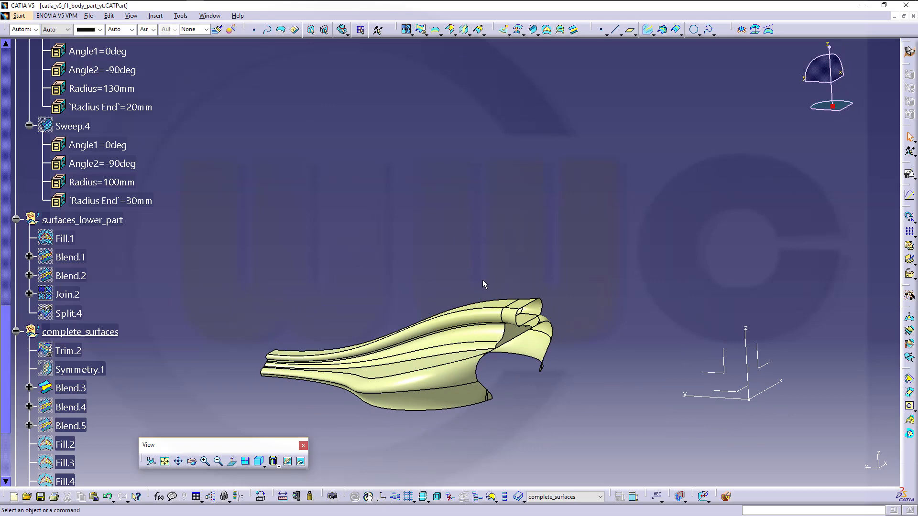
mouse_move(441, 327)
middle_mouse_down()
mouse_move(434, 332)
mouse_move(434, 275)
mouse_move(439, 334)
middle_mouse_up()
left_click_drag(440, 348, 430, 380)
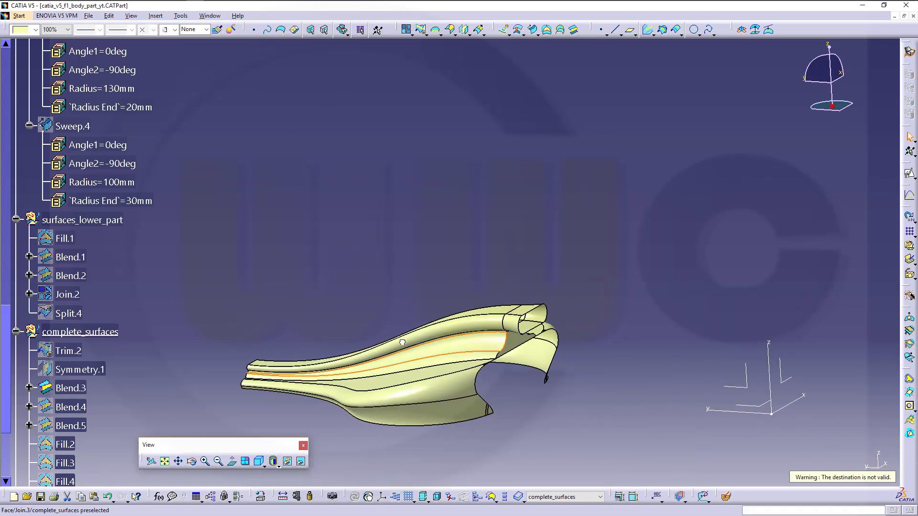
middle_click_drag(430, 383, 471, 273)
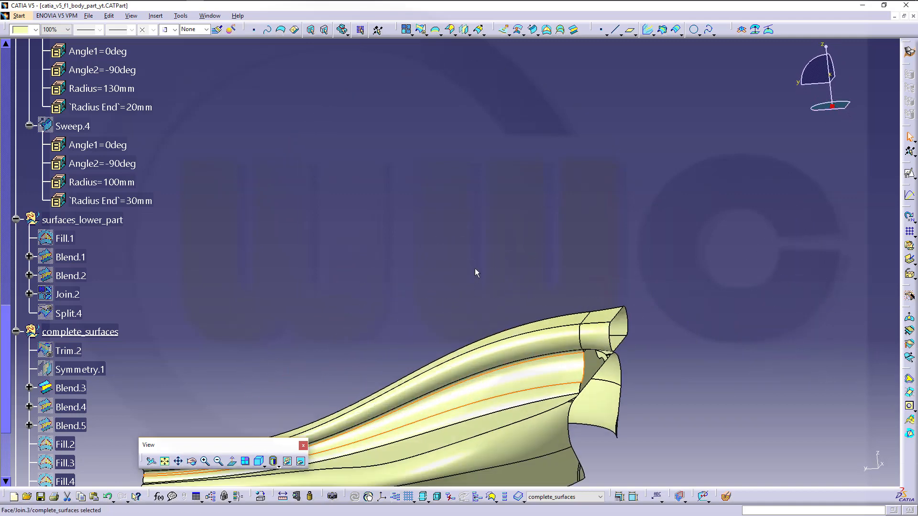
middle_click_drag(421, 268, 440, 337)
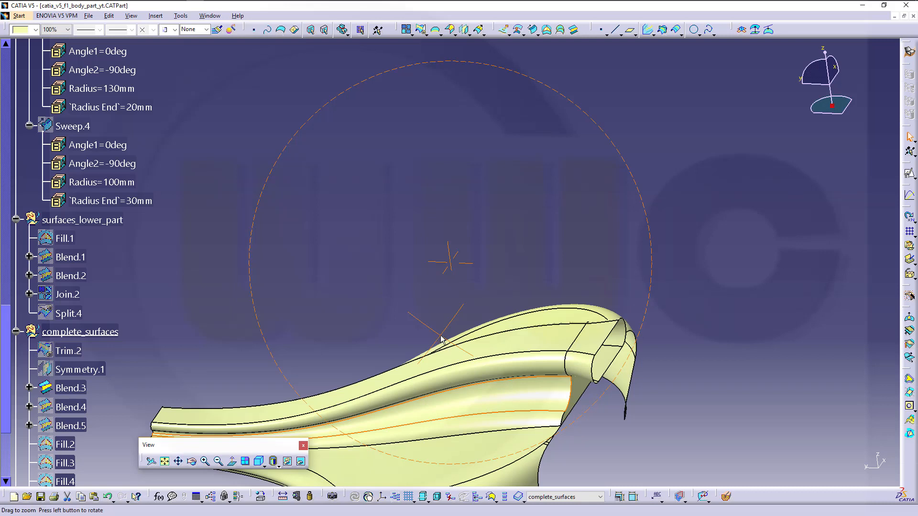